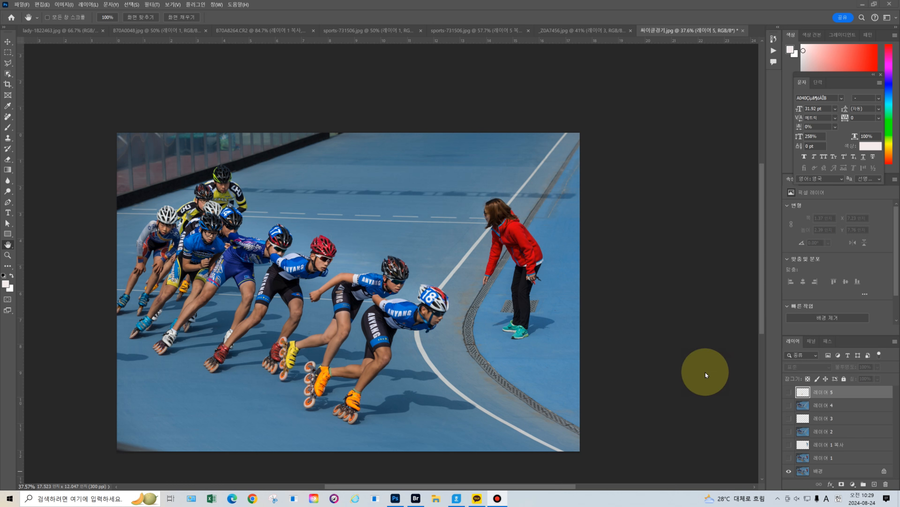
# - Compare the roller skating photo's original background layer with the retouched result by toggling the other layers' visibility
pyautogui.click(788, 472)
pyautogui.keyDown('alt'); pyautogui.click(788, 472); pyautogui.keyUp('alt')
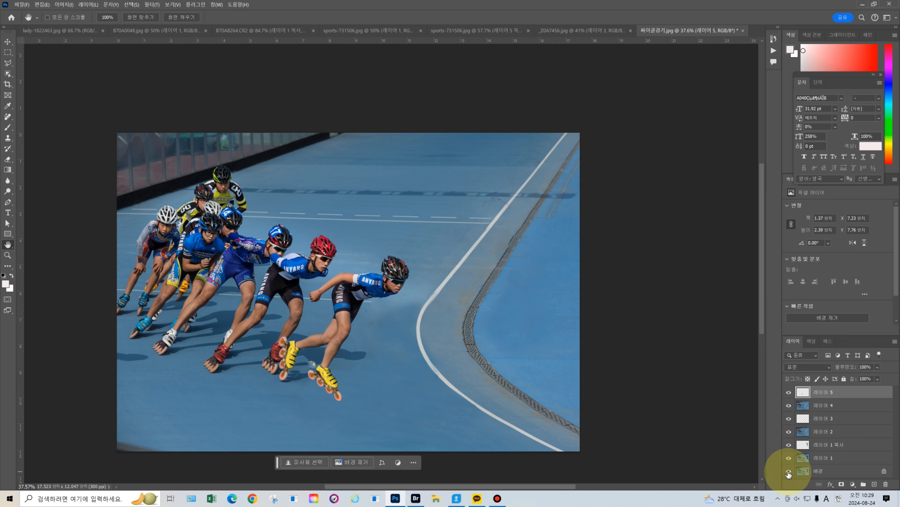
pyautogui.keyDown('alt'); pyautogui.click(789, 472); pyautogui.keyUp('alt')
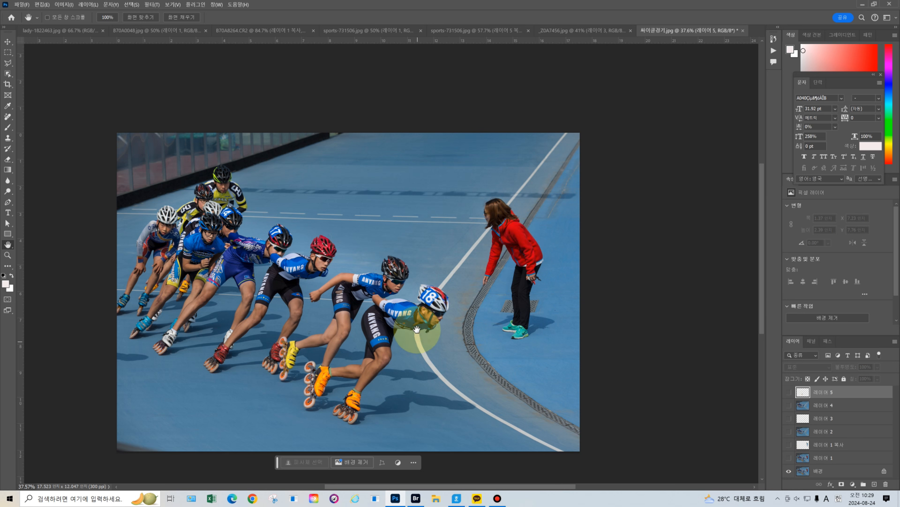
pyautogui.keyDown('alt'); pyautogui.click(789, 471); pyautogui.keyUp('alt')
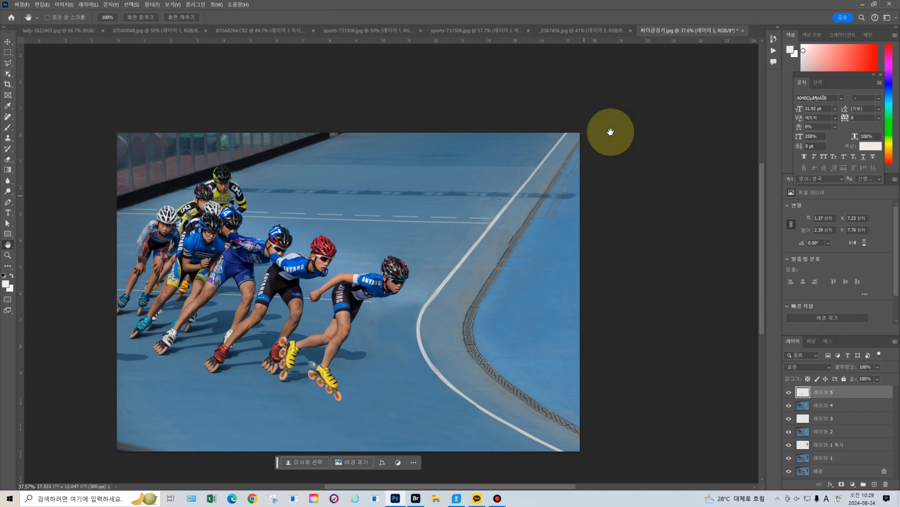
# - Switch to _Z0A7456.jpg and compare its original background layer with the retouched cyclist image
pyautogui.click(613, 30)
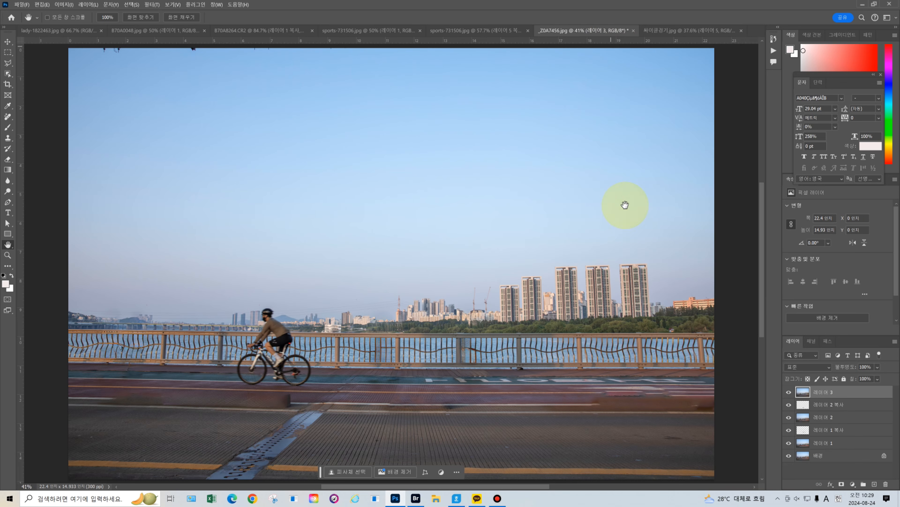
pyautogui.keyDown('alt'); pyautogui.click(789, 456); pyautogui.keyUp('alt')
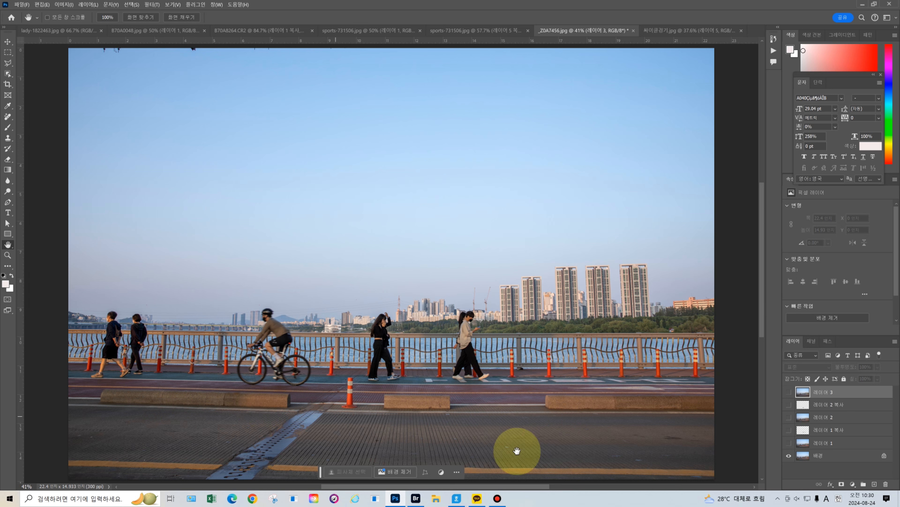
pyautogui.keyDown('alt'); pyautogui.click(789, 455); pyautogui.keyUp('alt')
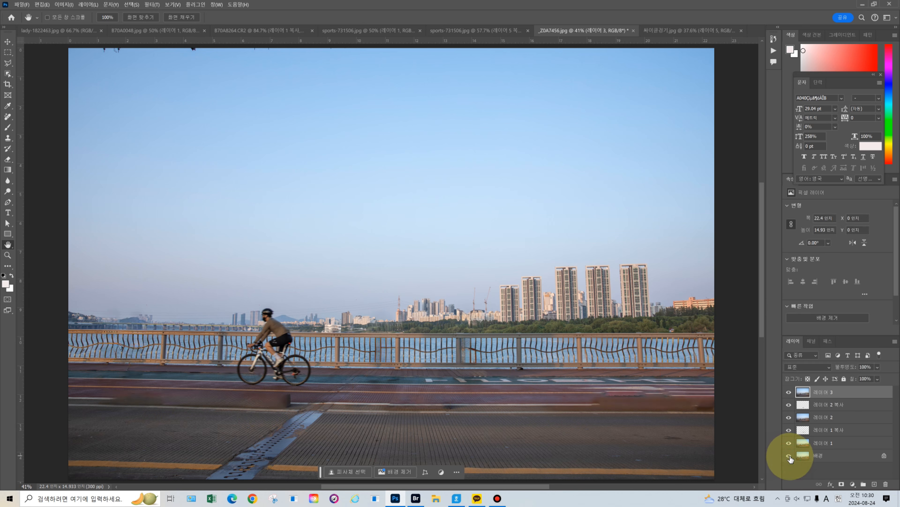
# - Switch to sports-731506.jpg and compare the original bridge photo with its retouched layers
pyautogui.click(501, 33)
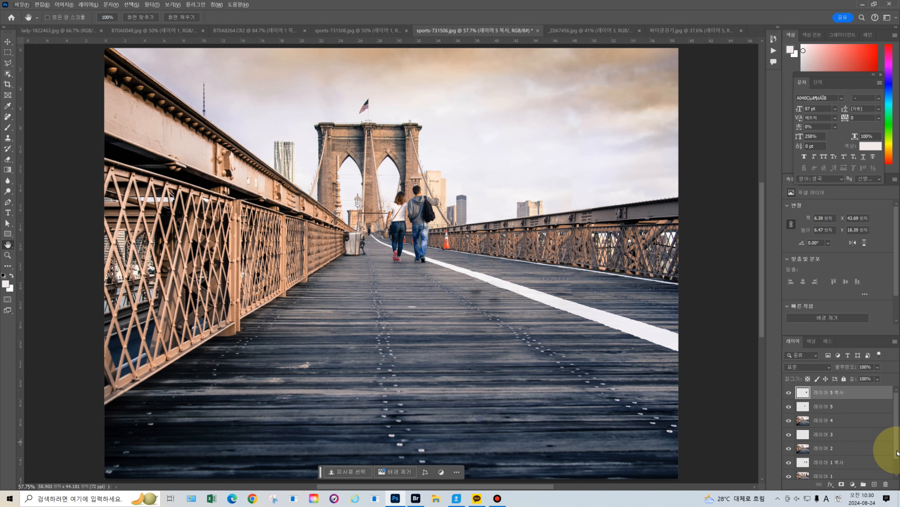
pyautogui.click(897, 470)
pyautogui.moveTo(897, 469); pyautogui.dragTo(897, 472)
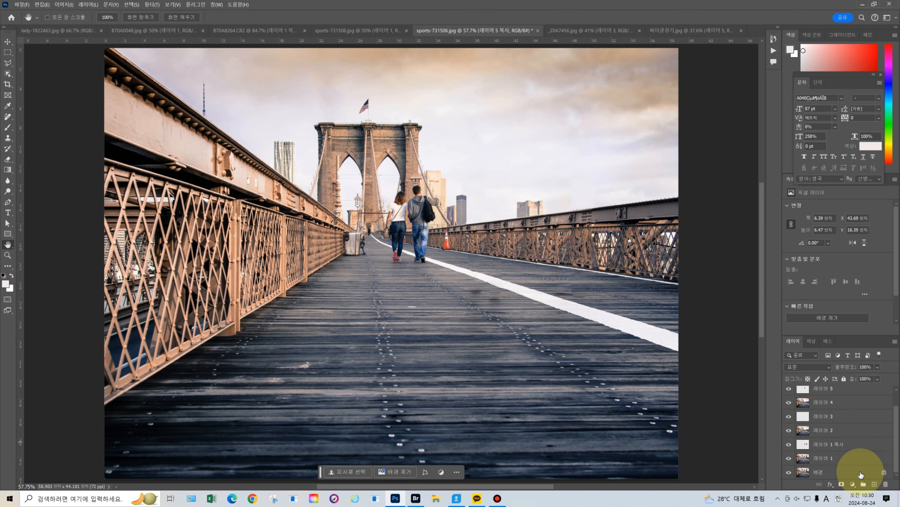
pyautogui.keyDown('alt'); pyautogui.click(789, 474); pyautogui.keyUp('alt')
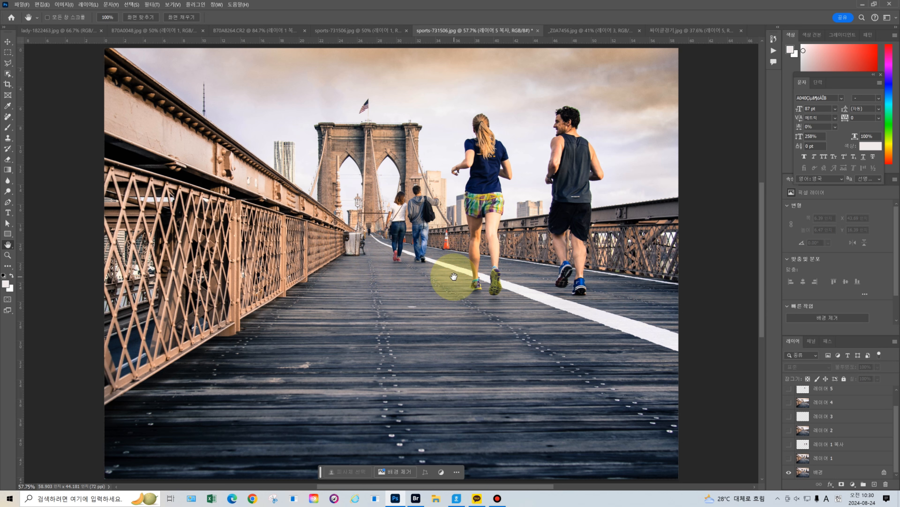
pyautogui.keyDown('alt'); pyautogui.click(788, 471); pyautogui.keyUp('alt')
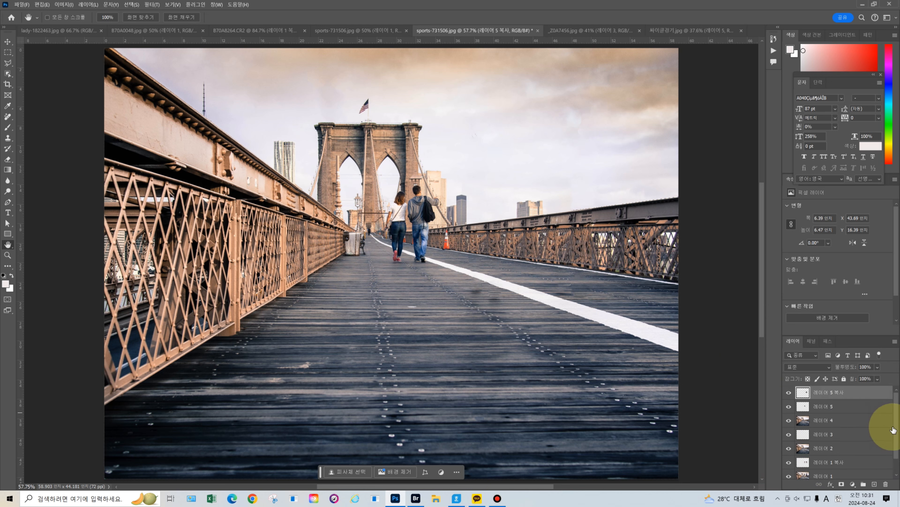
# - Delete all layers above the background in the bridge photo and duplicate the background layer
pyautogui.scroll(-1, 890, 428)
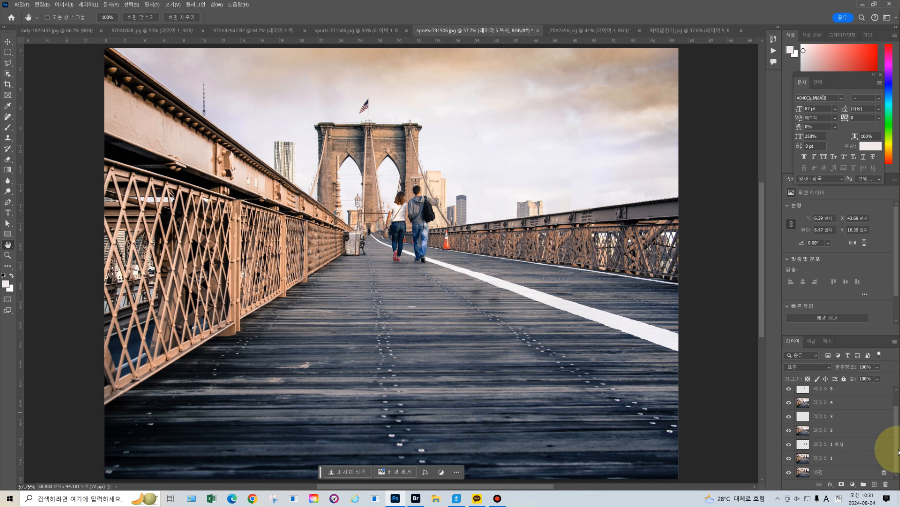
pyautogui.keyDown('shift'); pyautogui.click(843, 460); pyautogui.keyUp('shift')
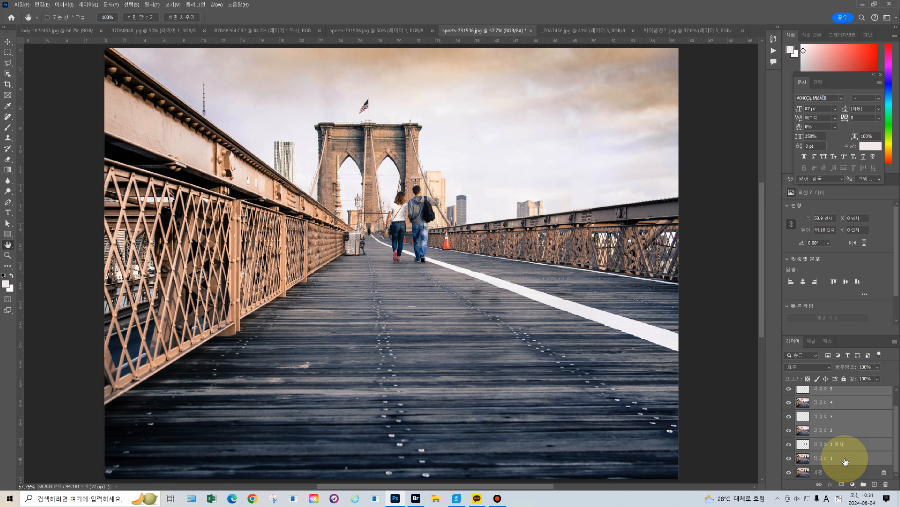
pyautogui.moveTo(877, 462); pyautogui.dragTo(885, 483)
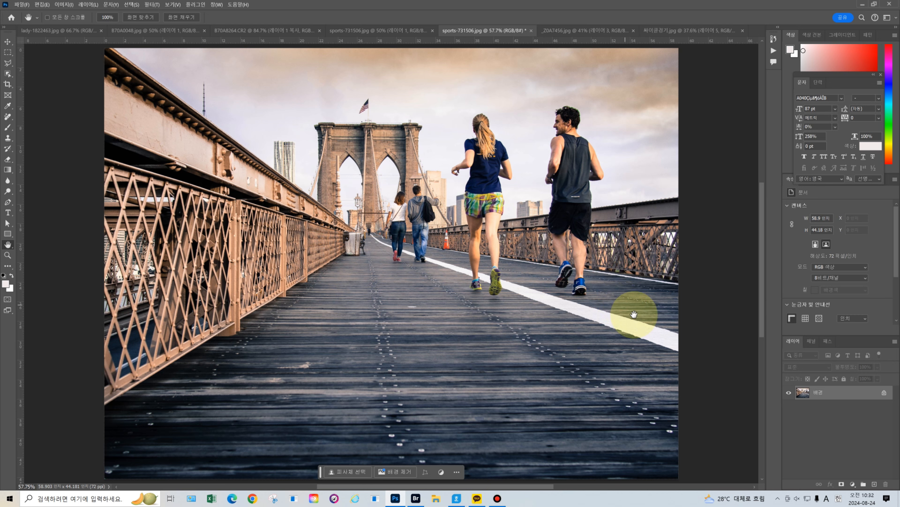
pyautogui.click(853, 391)
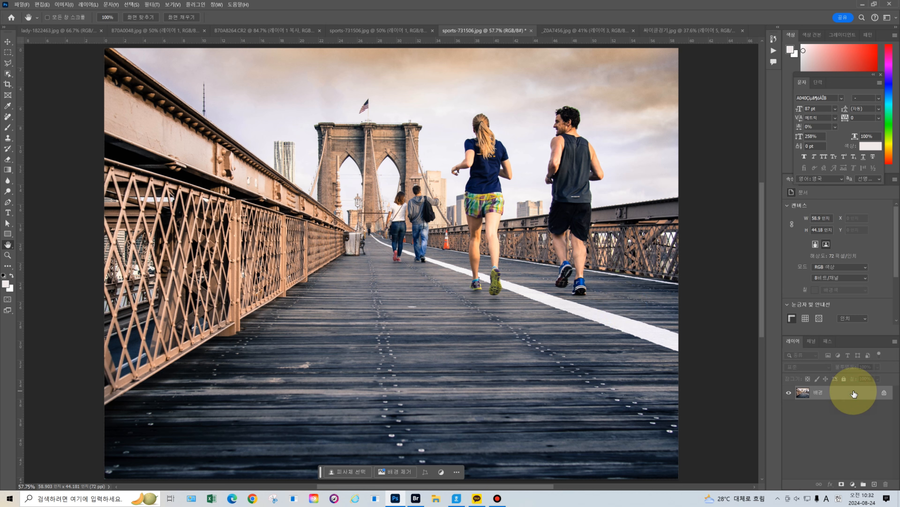
pyautogui.hotkey('ctrl', 'j')
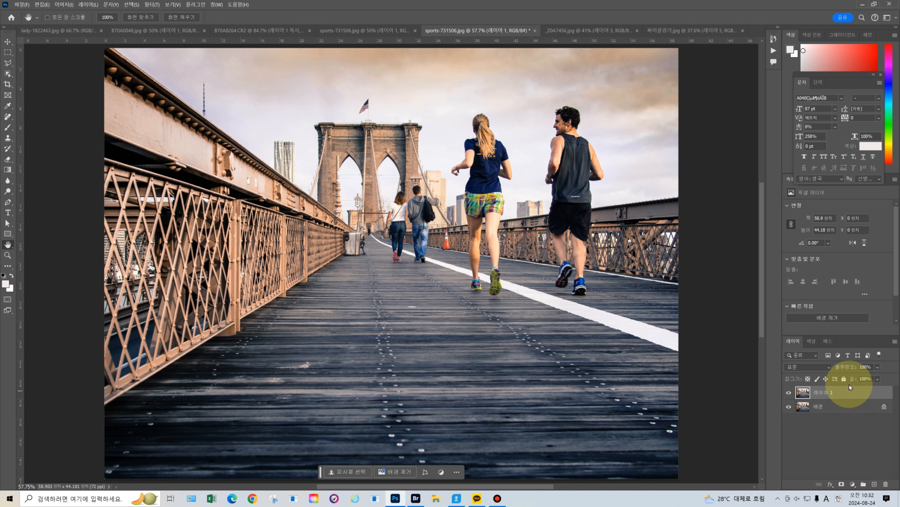
# - Select both the female and the male runner with the Object Selection tool in add-to-selection mode
pyautogui.click(7, 75)
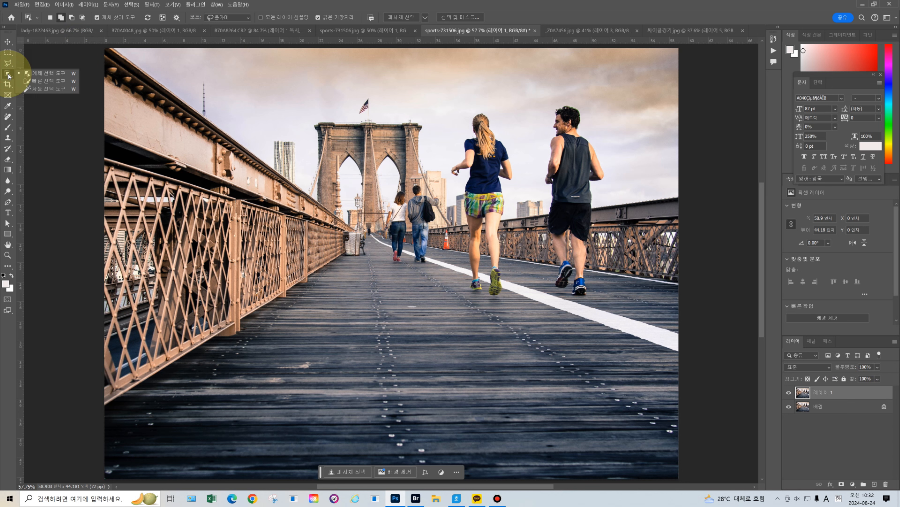
pyautogui.click(47, 73)
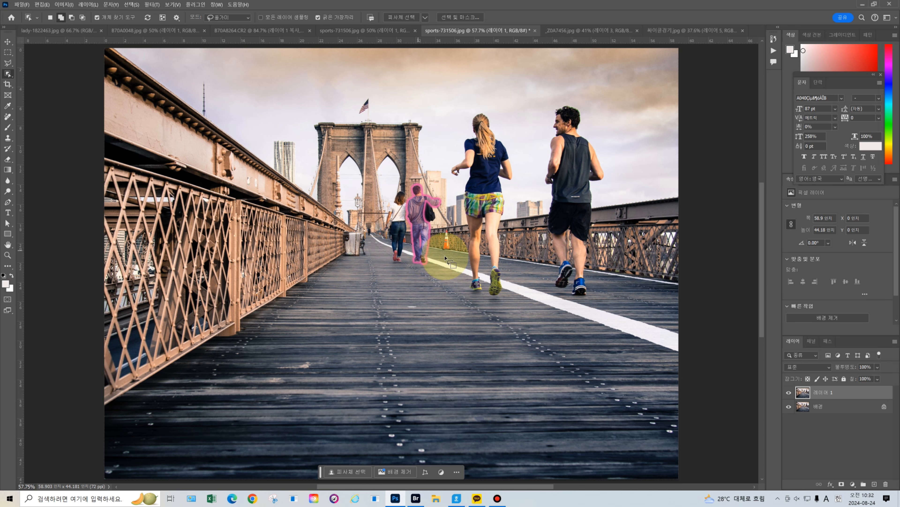
pyautogui.click(479, 224)
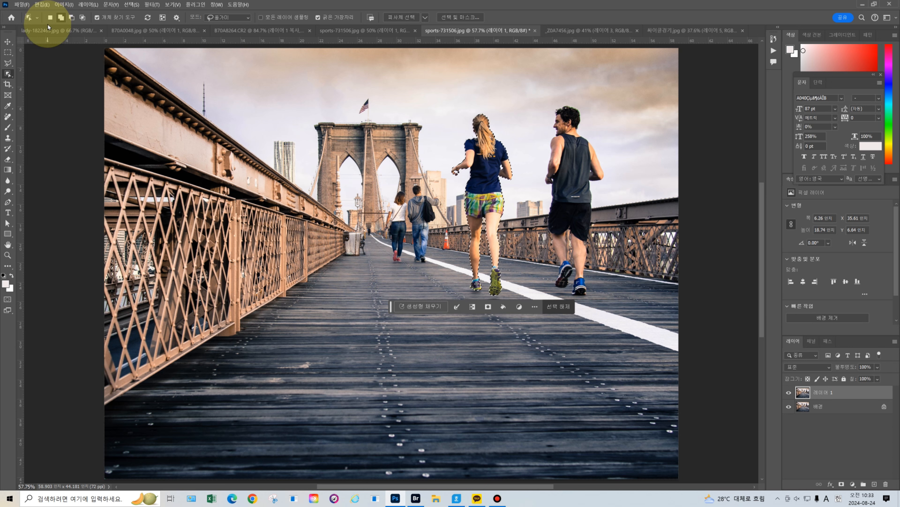
pyautogui.click(61, 20)
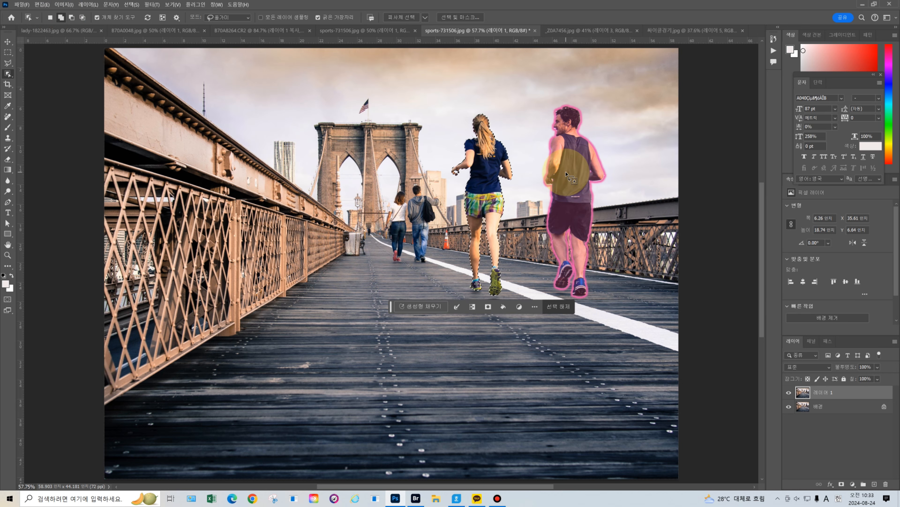
pyautogui.click(566, 174)
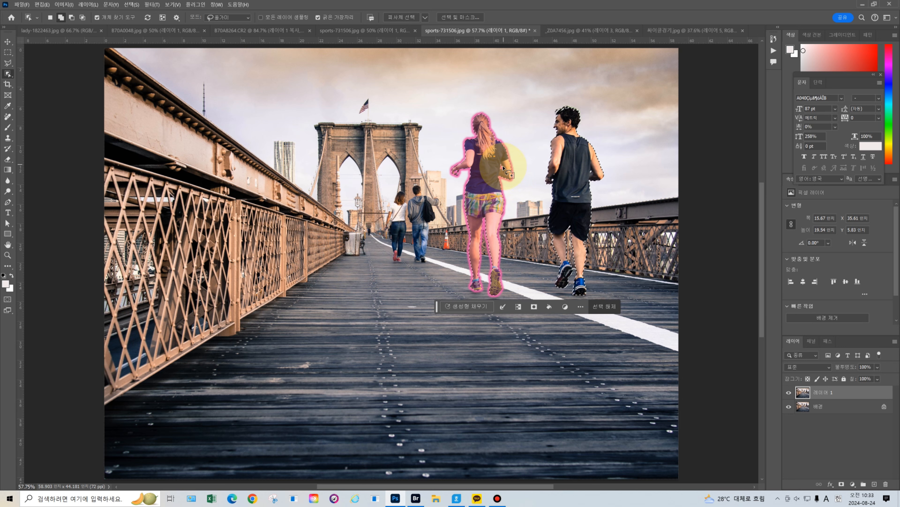
# - Expand the selection around the two runners by 7 pixels
pyautogui.click(131, 4)
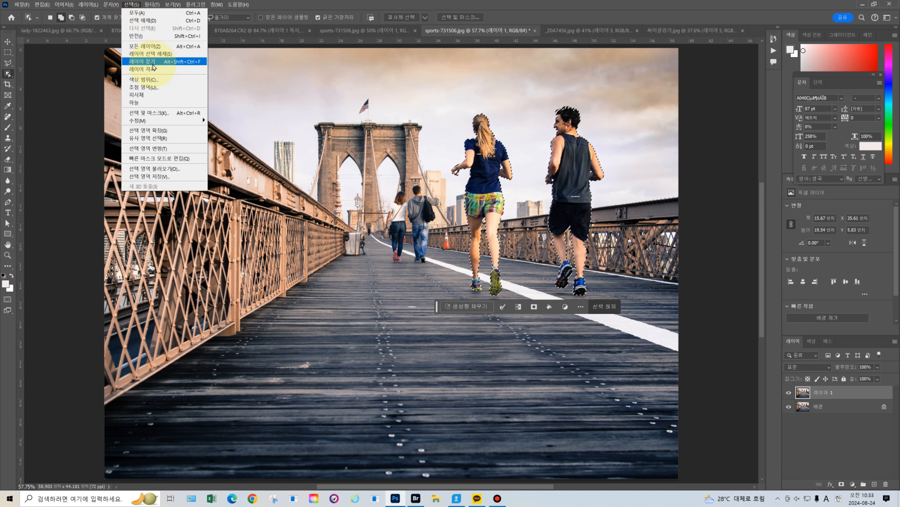
pyautogui.moveTo(158, 121)
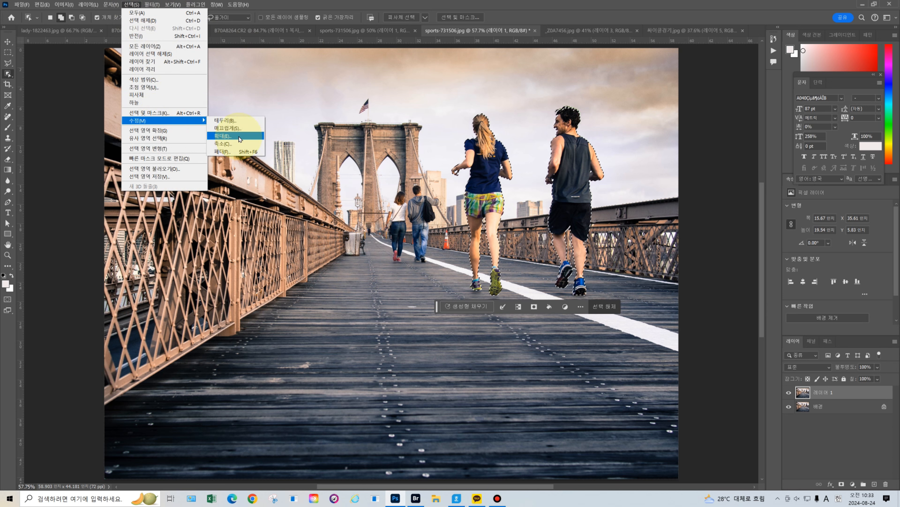
pyautogui.click(227, 135)
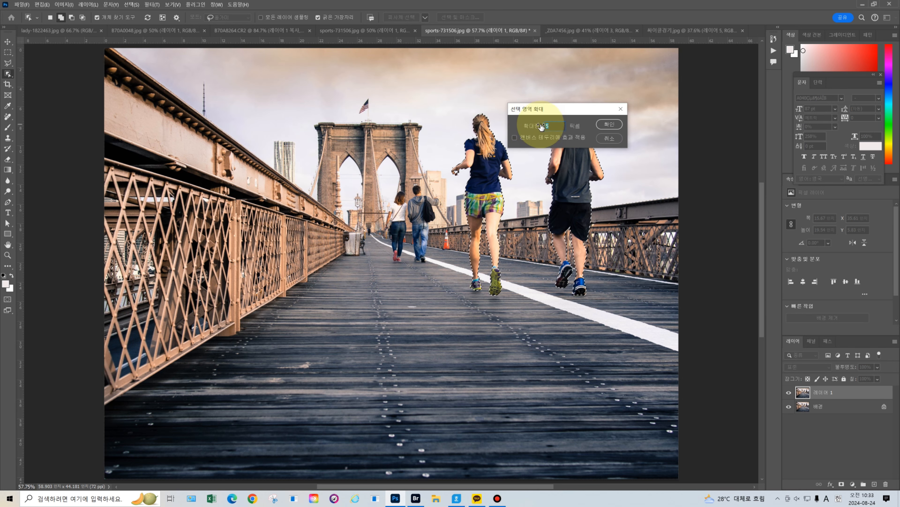
pyautogui.write('7')
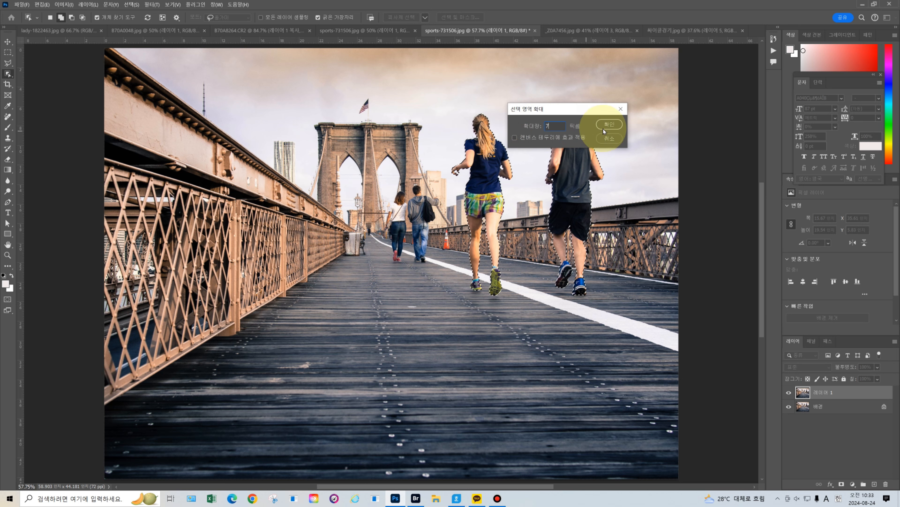
pyautogui.click(609, 124)
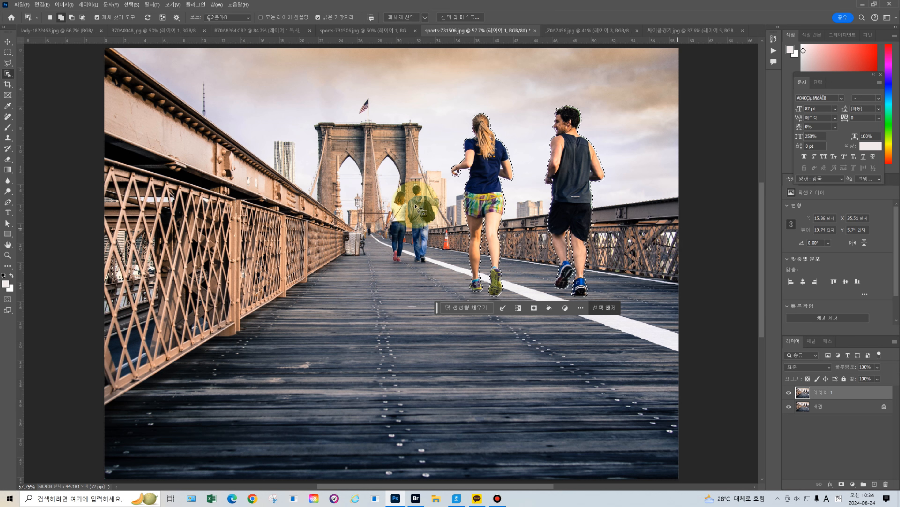
# - Try to erase the female runner with the Remove tool at brush size 400, and undo the removal
pyautogui.click(8, 116)
pyautogui.click(43, 124)
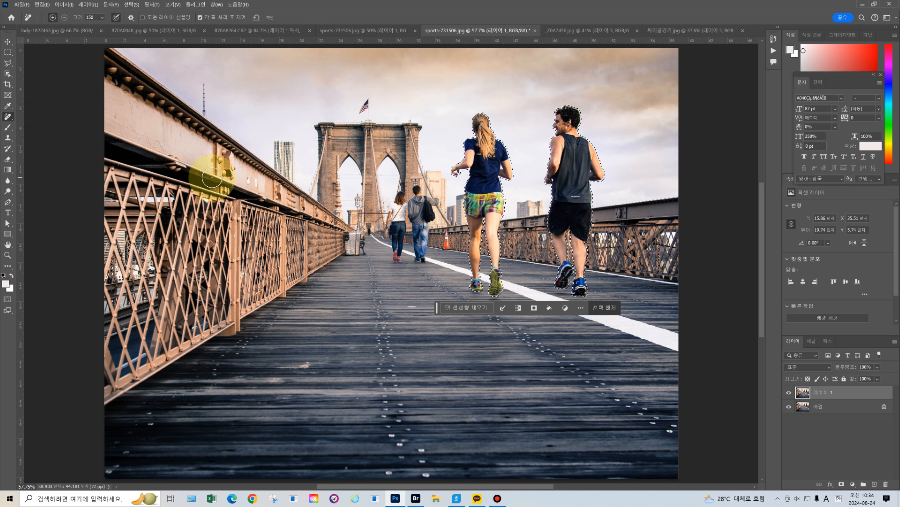
pyautogui.press(']')
pyautogui.press(']')
pyautogui.press(']')
pyautogui.press(']')
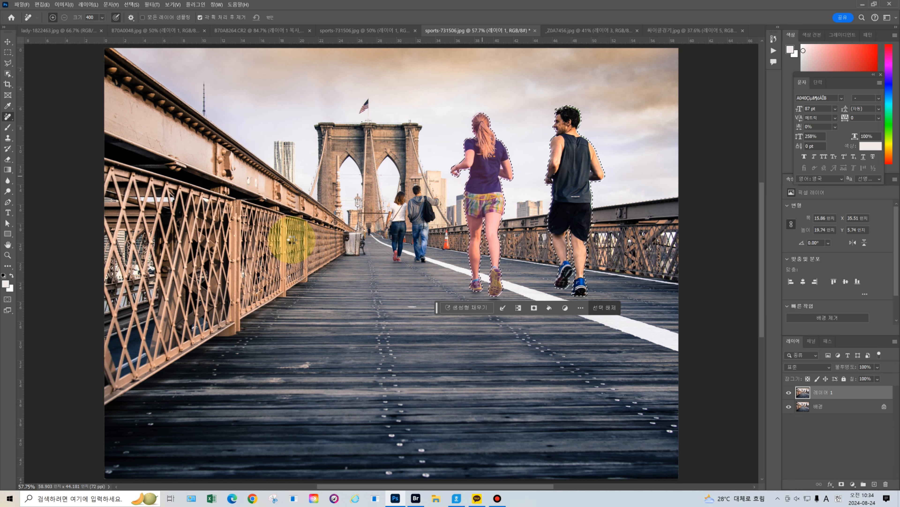
pyautogui.press('Delete')
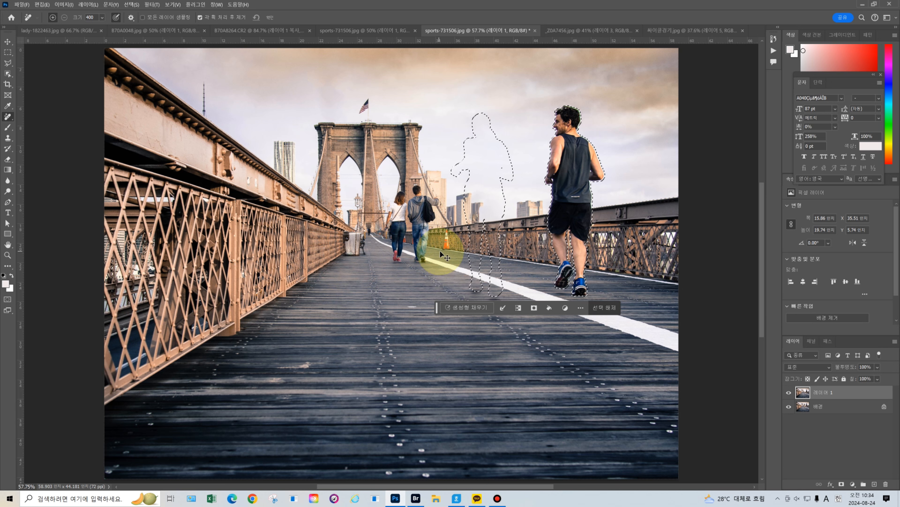
pyautogui.hotkey('ctrl', 'z')
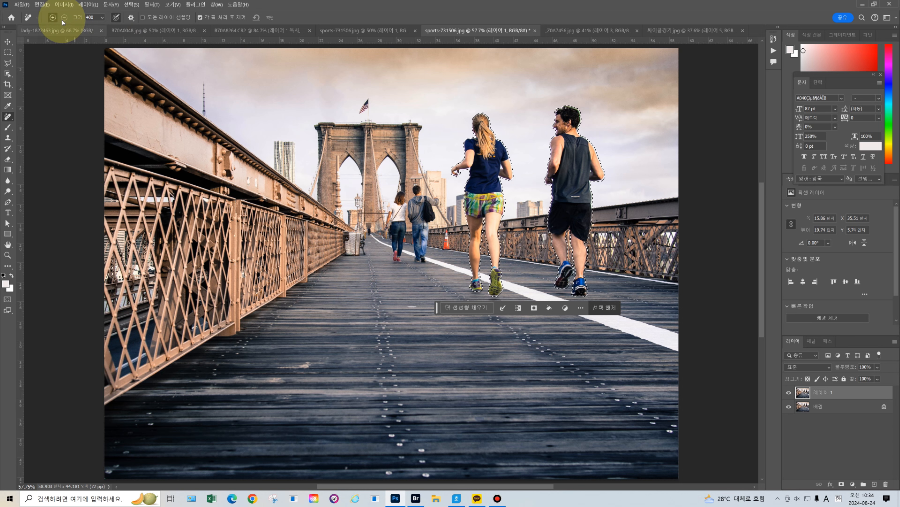
# - Replace both selected runners using Content-Aware Fill with automatic sampling, output to a new layer
pyautogui.click(42, 5)
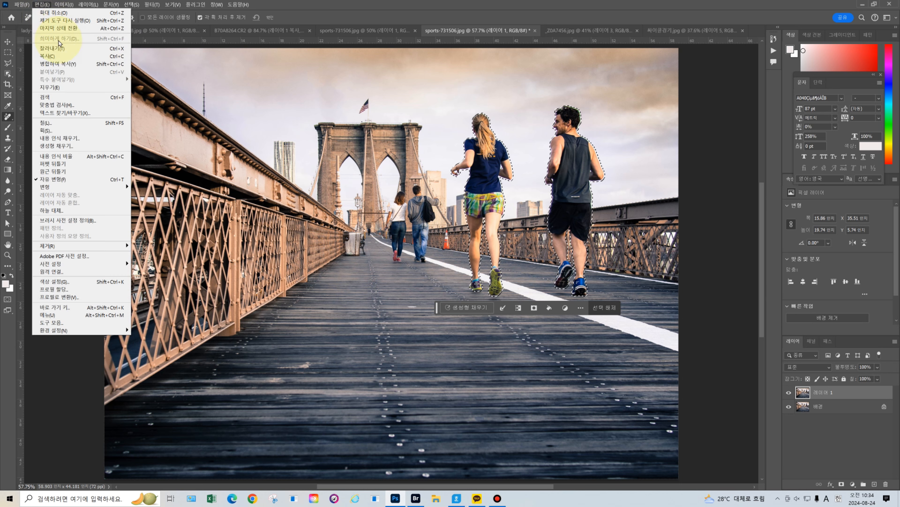
pyautogui.click(85, 138)
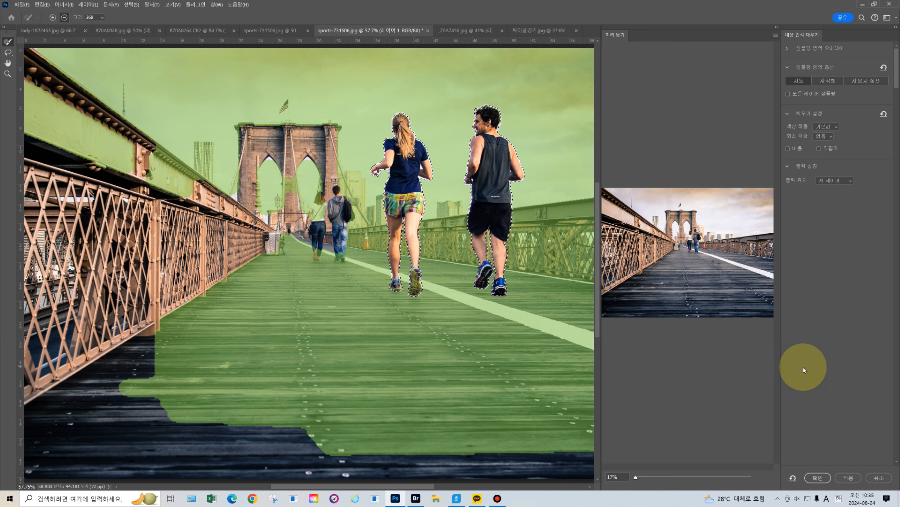
pyautogui.click(822, 477)
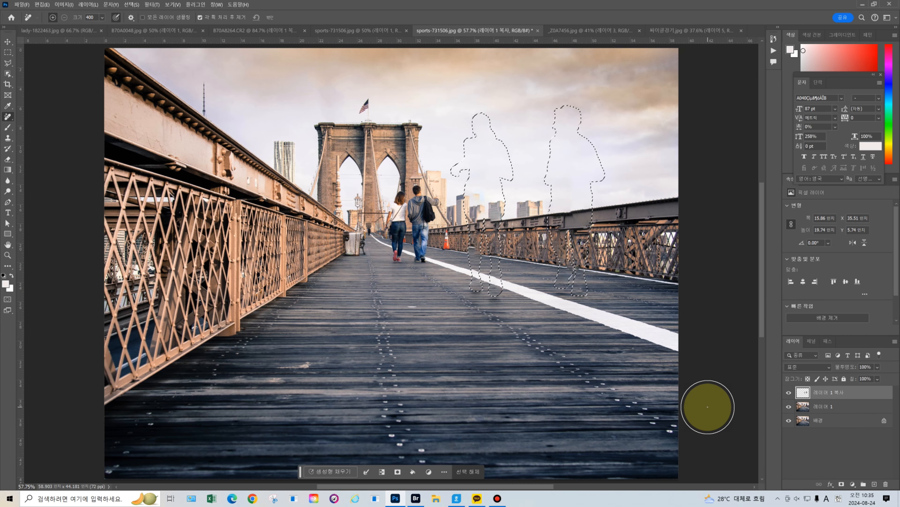
# - Clear the runners' selection and stamp all visible layers into a new merged layer on top
pyautogui.click(717, 399)
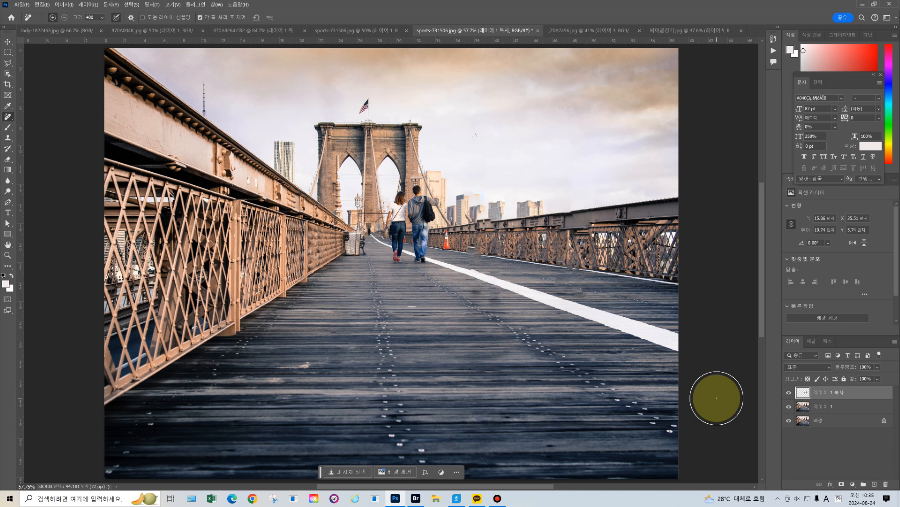
pyautogui.hotkey('ctrl', 'd')
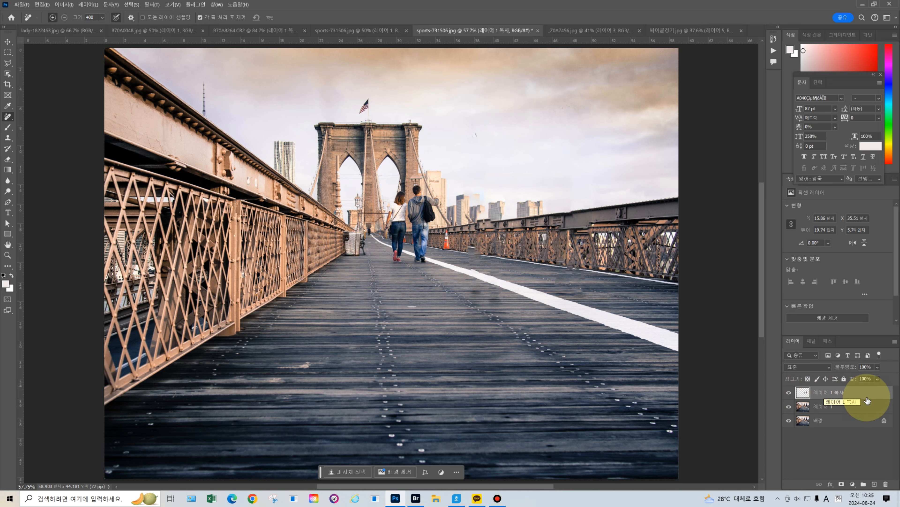
pyautogui.hotkey('ctrl', 'shift', 'alt', 'e')
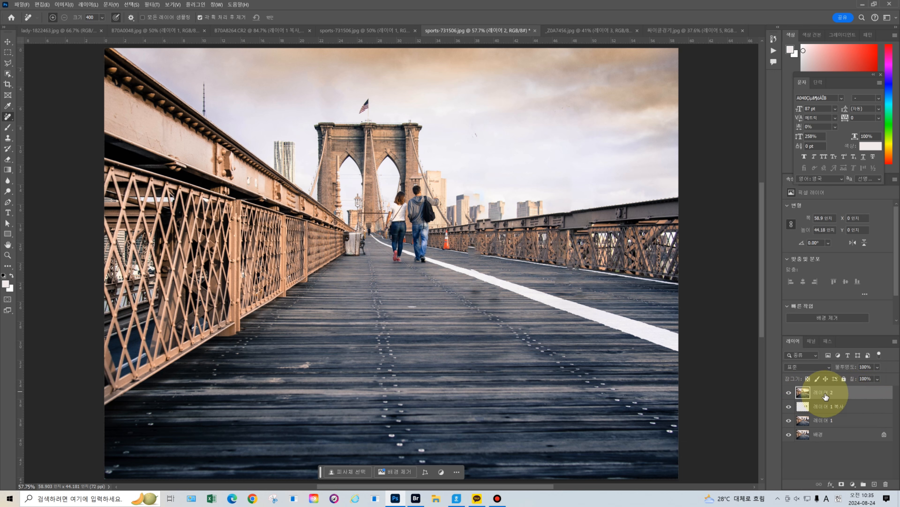
# - Draw a four-sided Polygonal Lasso selection around the sky and leftover building fragments above the railing, beside the tall grey-topped tower
pyautogui.scroll(5, 602, 291)
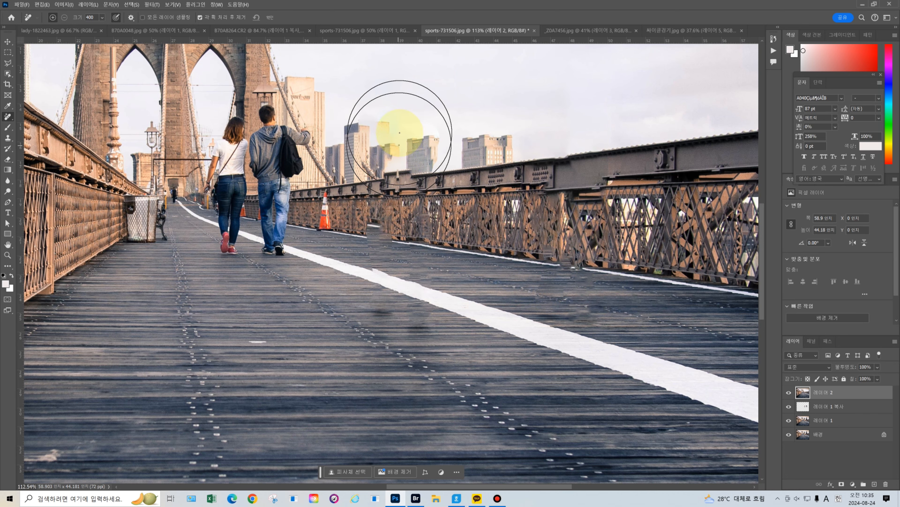
pyautogui.scroll(3, 384, 114)
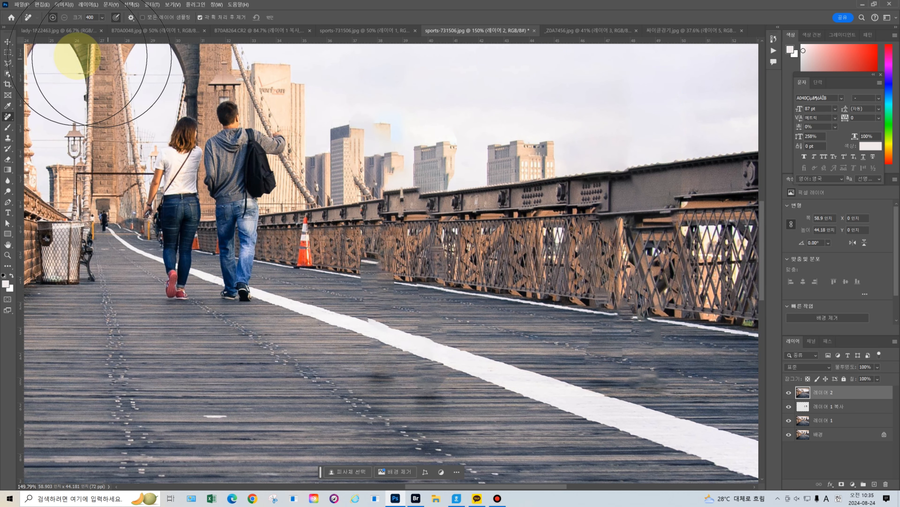
pyautogui.click(8, 63)
pyautogui.click(31, 70)
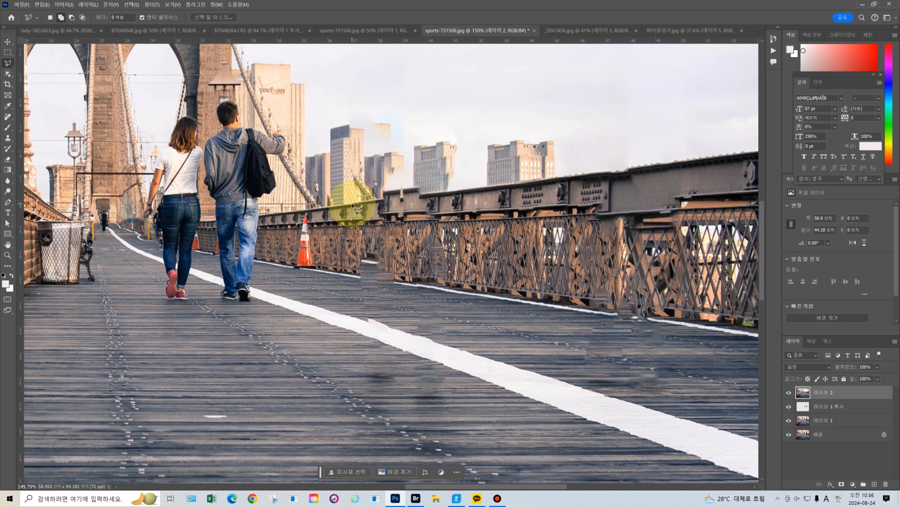
pyautogui.click(352, 205)
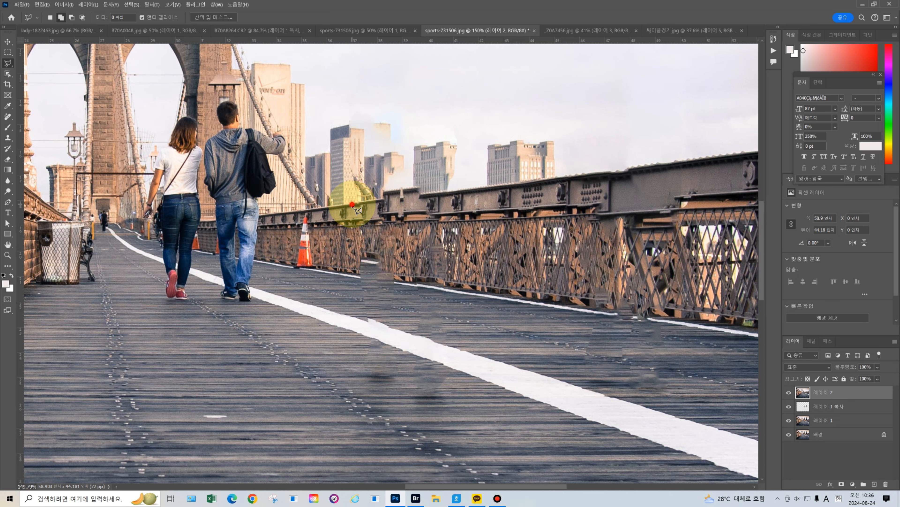
pyautogui.click(466, 190)
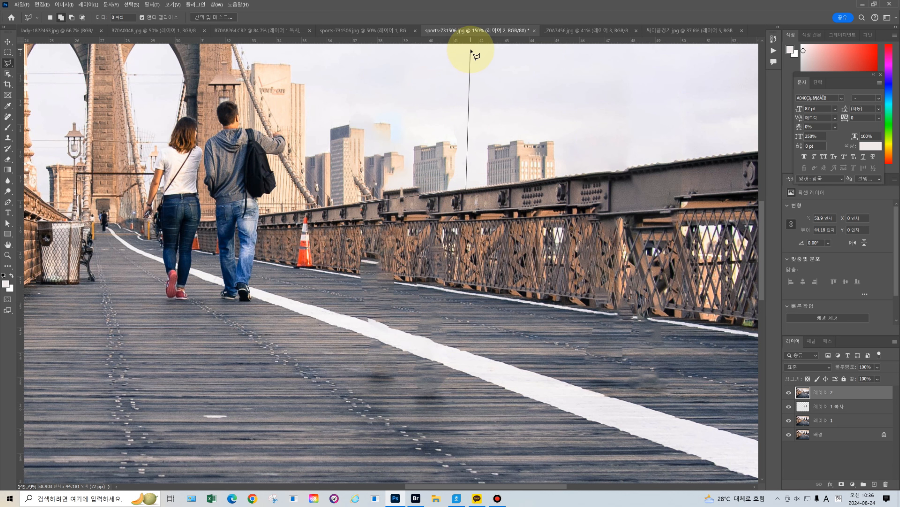
pyautogui.click(471, 49)
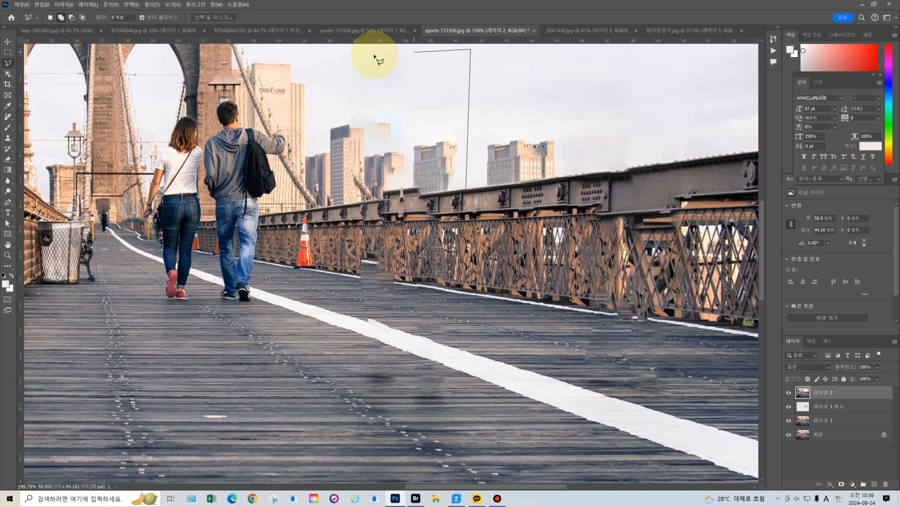
pyautogui.click(352, 49)
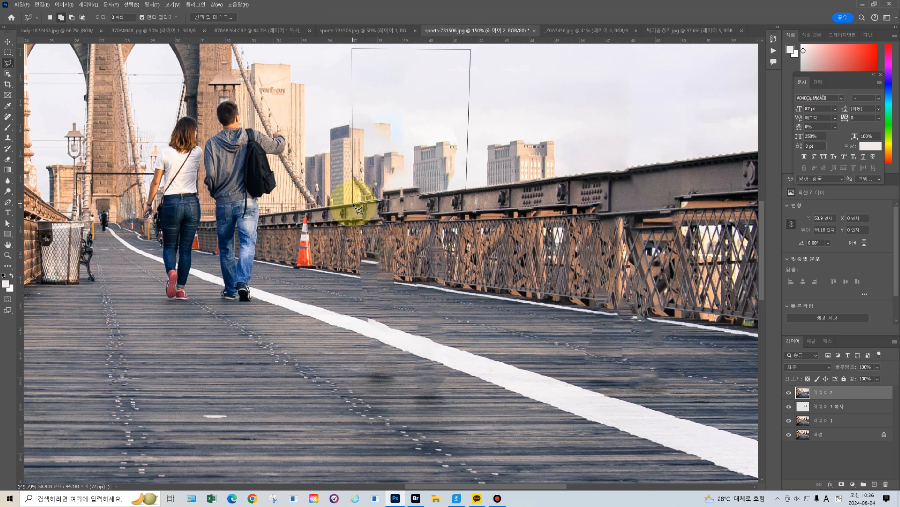
pyautogui.doubleClick(354, 205)
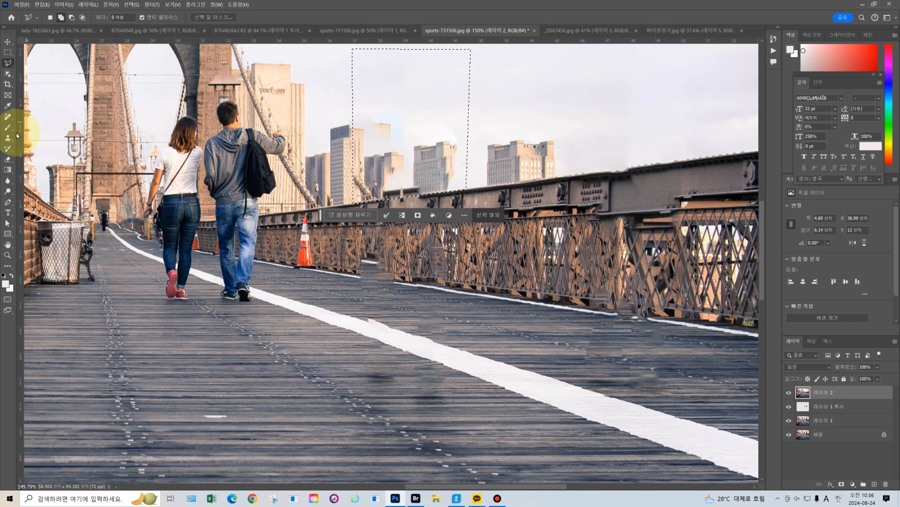
# - Cover the building fragments inside the selection with clean sky using a smaller Clone Stamp brush, and clear the selection
pyautogui.click(9, 141)
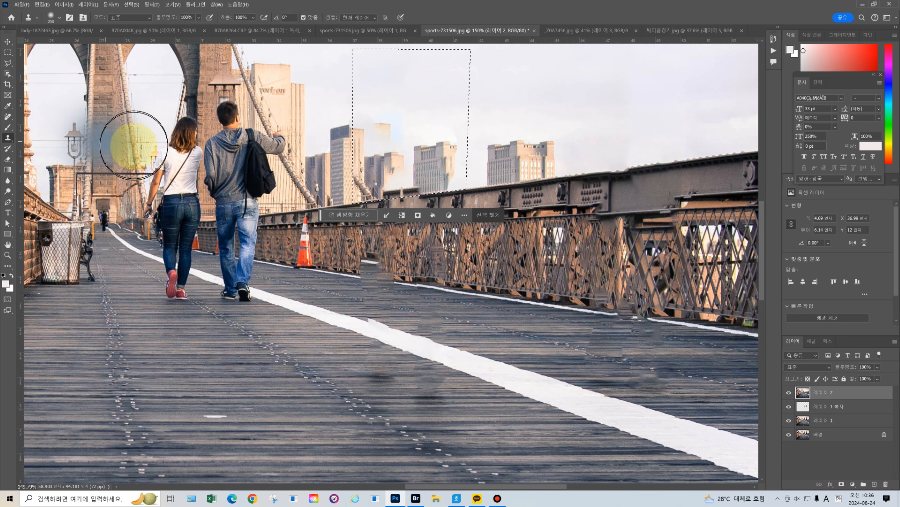
pyautogui.press('[')
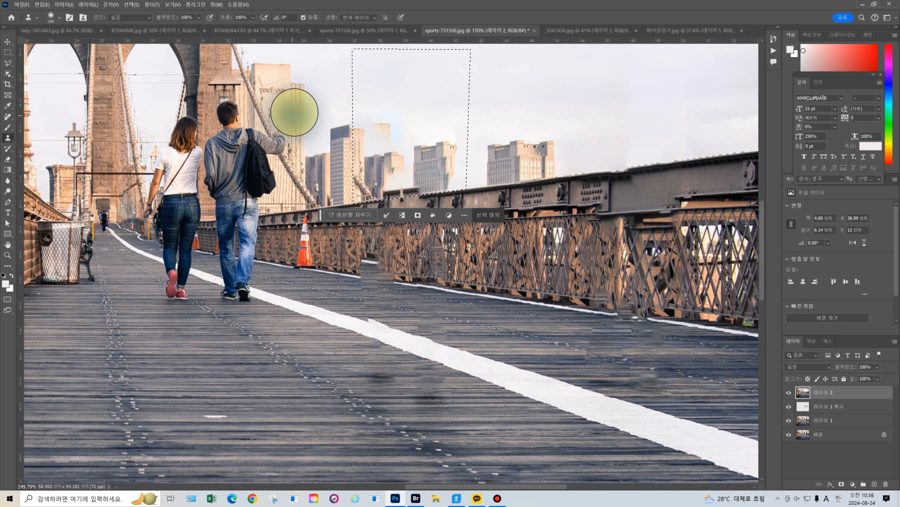
pyautogui.press('[')
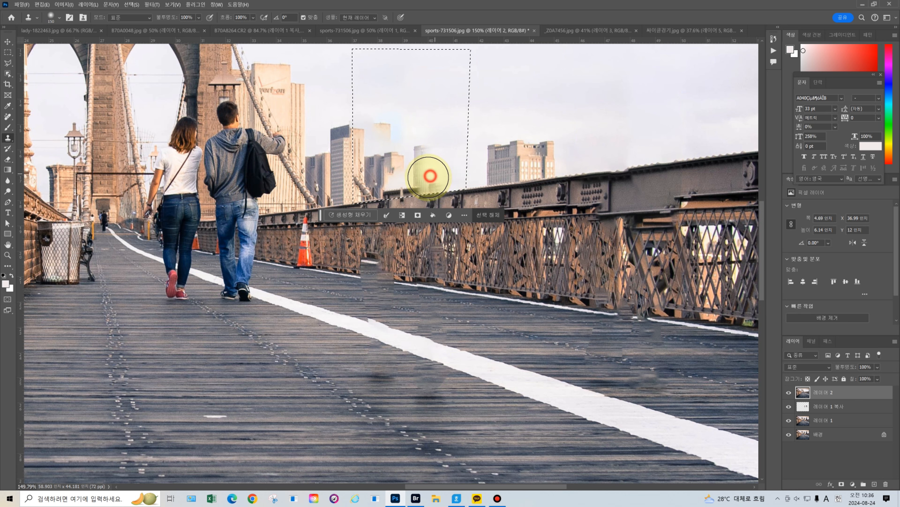
pyautogui.keyDown('alt'); pyautogui.click(433, 118); pyautogui.keyUp('alt')
pyautogui.click(421, 150)
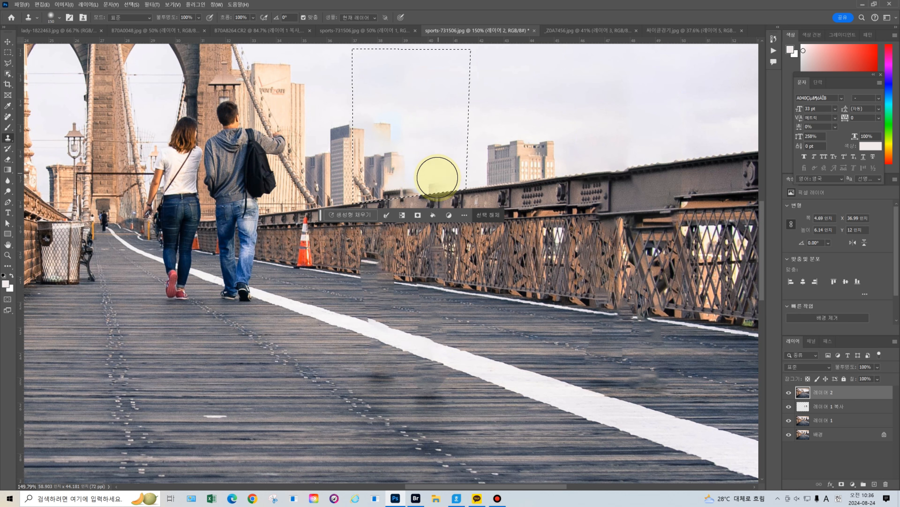
pyautogui.click(402, 177)
pyautogui.keyDown('alt'); pyautogui.click(424, 127); pyautogui.keyUp('alt')
pyautogui.moveTo(392, 121)
pyautogui.mouseDown()
pyautogui.moveTo(367, 139)
pyautogui.moveTo(373, 119)
pyautogui.moveTo(399, 104)
pyautogui.moveTo(386, 146)
pyautogui.moveTo(372, 144)
pyautogui.moveTo(369, 184)
pyautogui.moveTo(412, 123)
pyautogui.moveTo(388, 183)
pyautogui.moveTo(369, 187)
pyautogui.moveTo(419, 103)
pyautogui.mouseUp()
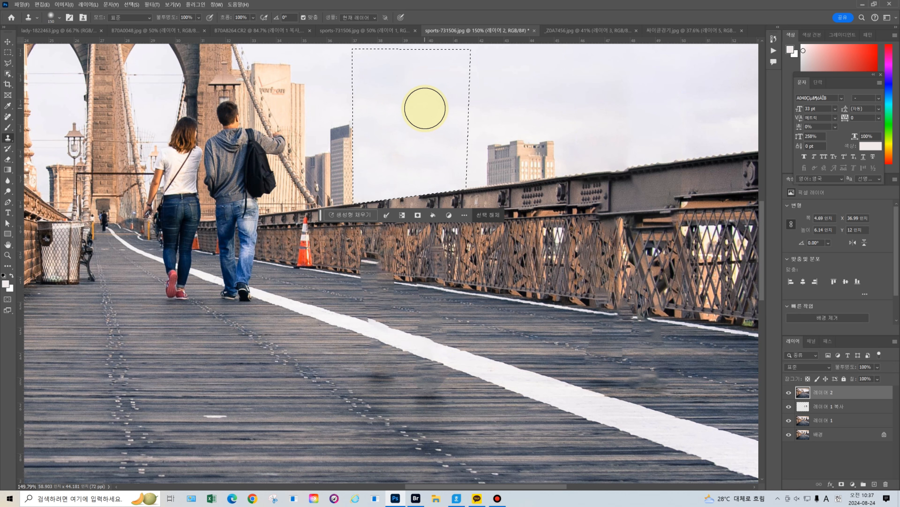
pyautogui.hotkey('ctrl', 'd')
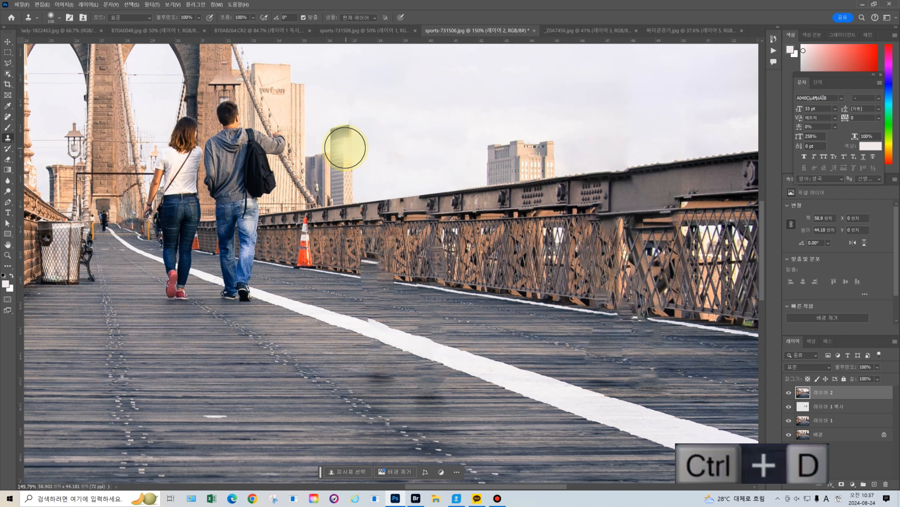
# - Outline the narrow grey-topped tower and some sky above it with the Polygonal Lasso, and copy it to a new layer
pyautogui.scroll(2, 347, 86)
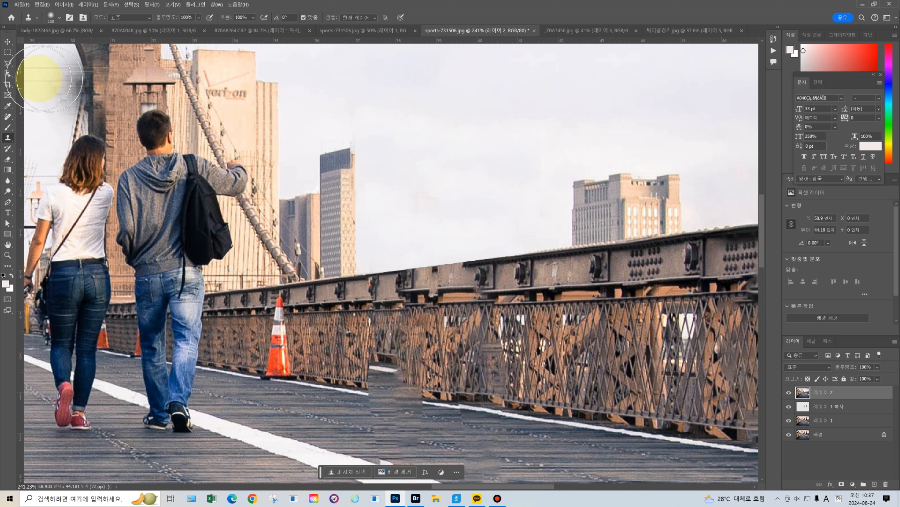
pyautogui.click(11, 66)
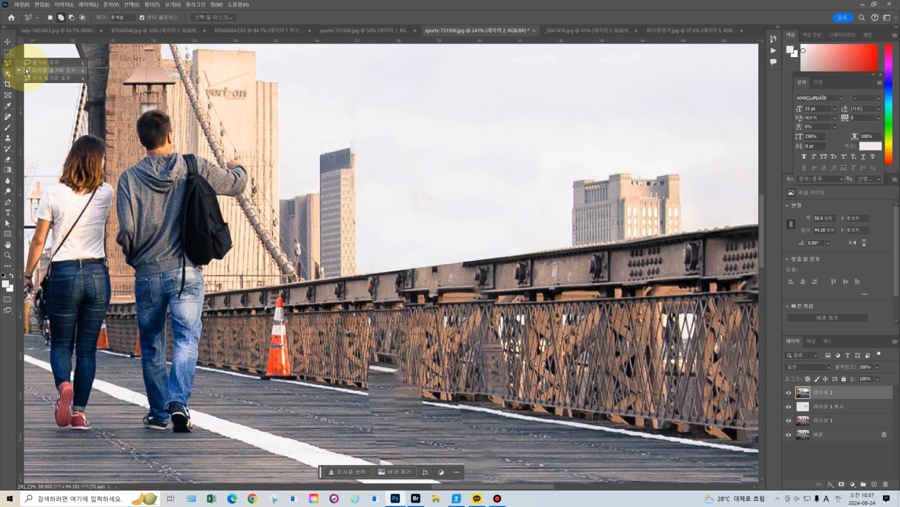
pyautogui.click(25, 70)
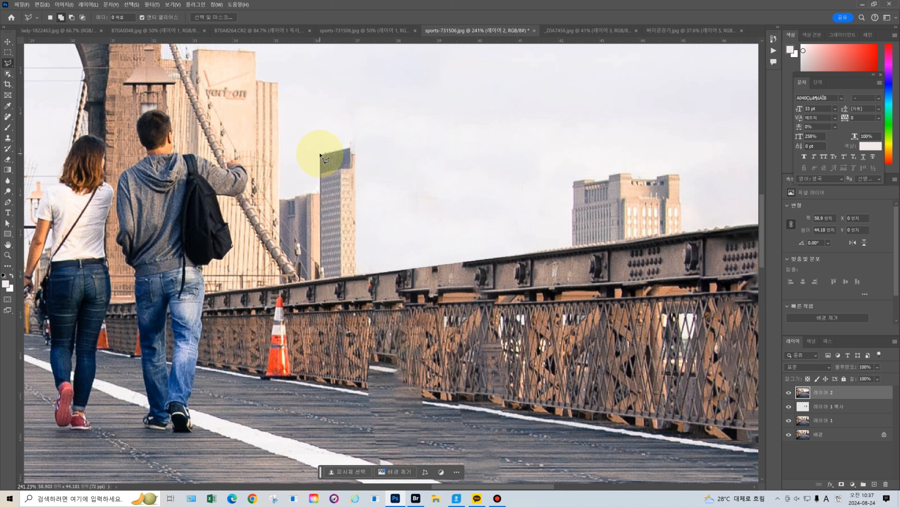
pyautogui.click(320, 280)
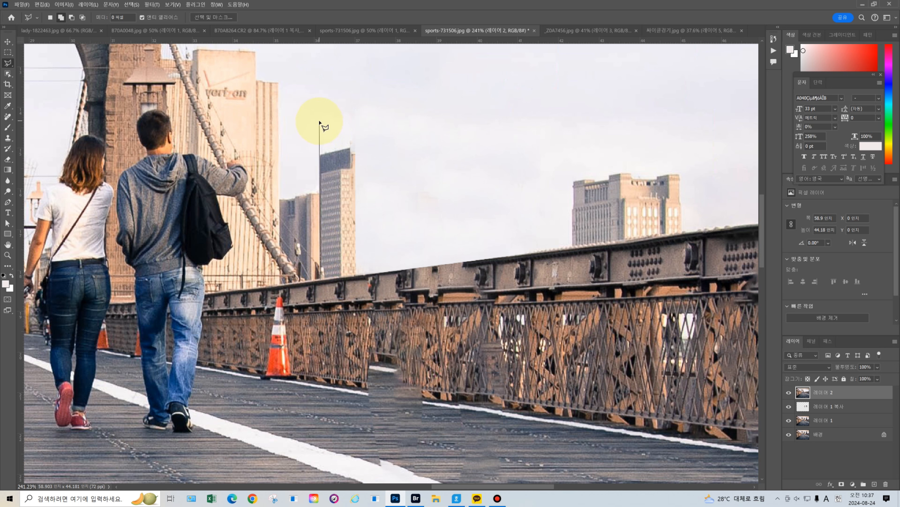
pyautogui.click(319, 121)
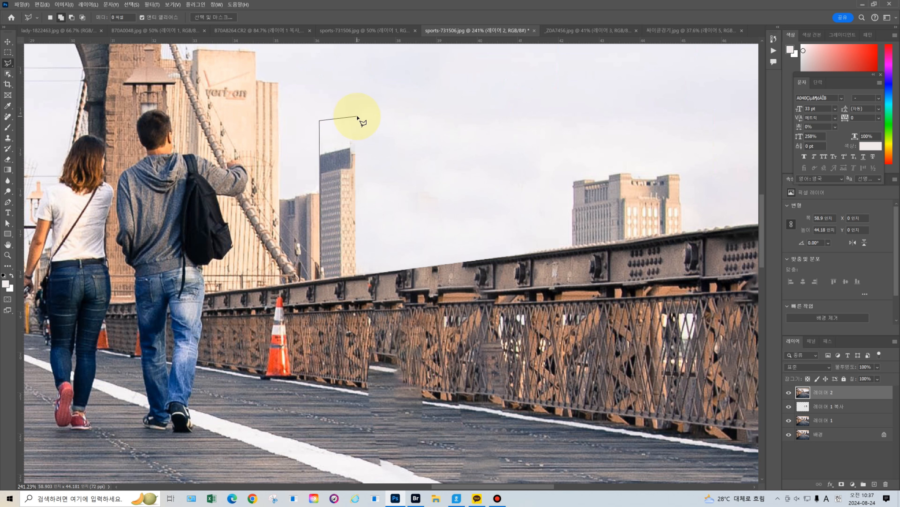
pyautogui.click(359, 114)
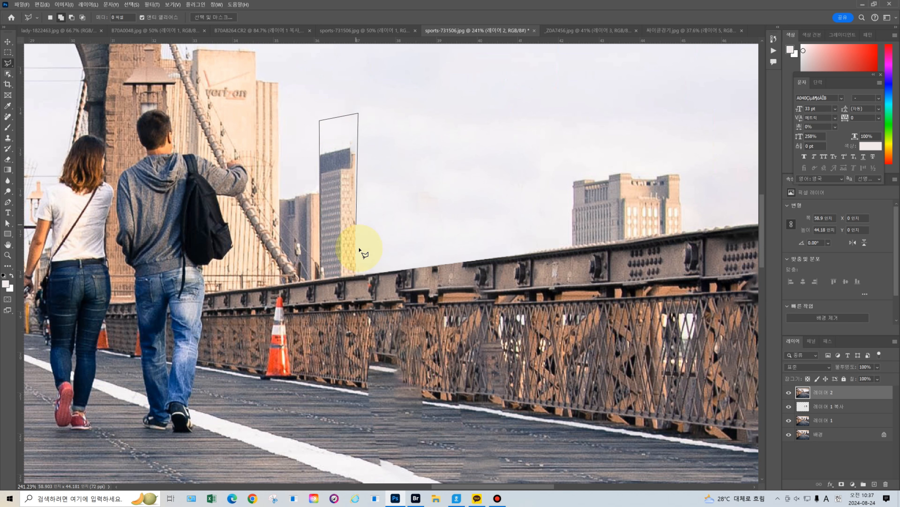
pyautogui.click(356, 275)
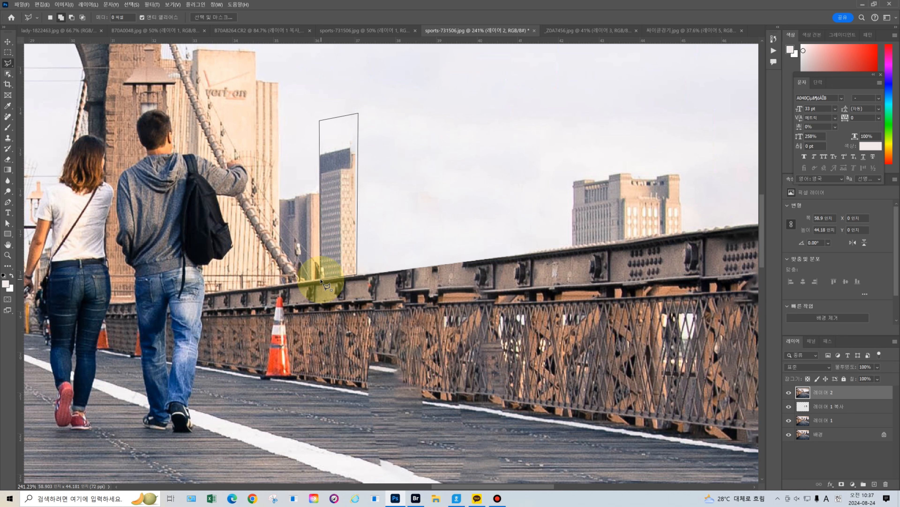
pyautogui.click(321, 280)
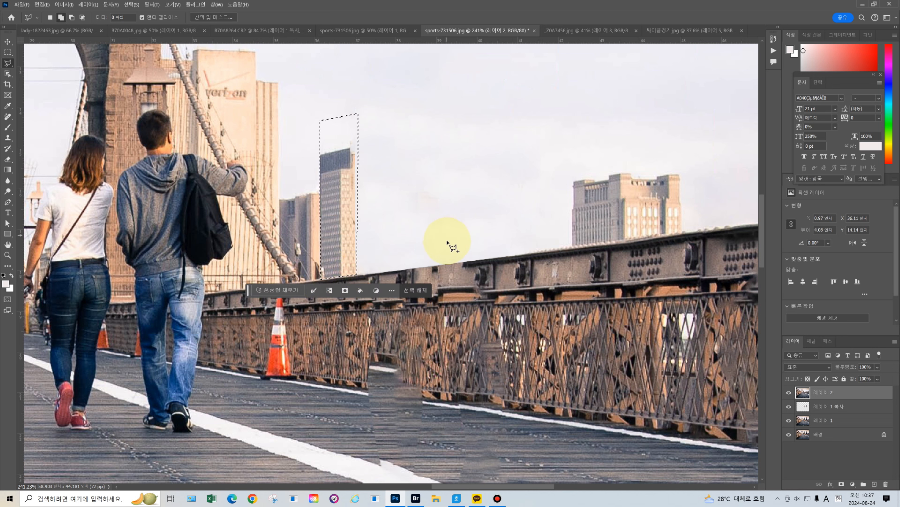
pyautogui.hotkey('ctrl', 'j')
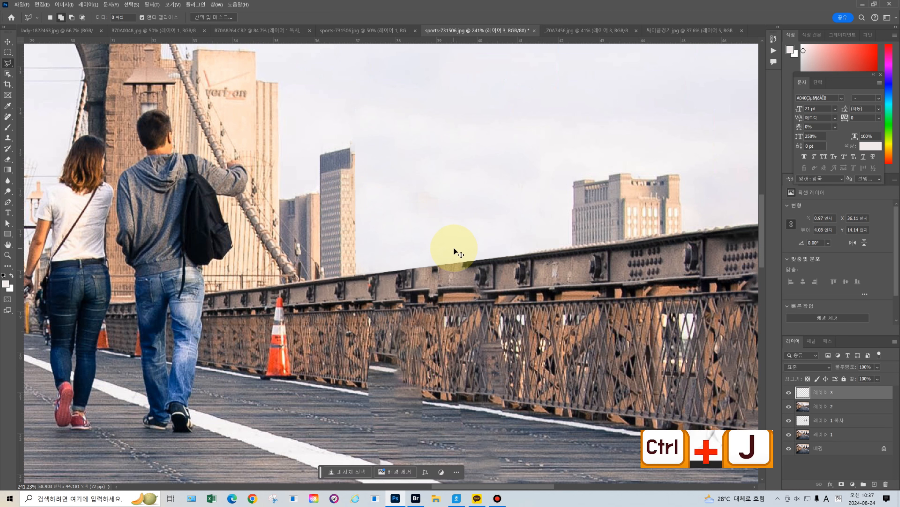
# - Flip the tower copy horizontally, place it against the original's sky-side edge, and distort its corners to match the railing and roofline
pyautogui.hotkey('ctrl', 't')
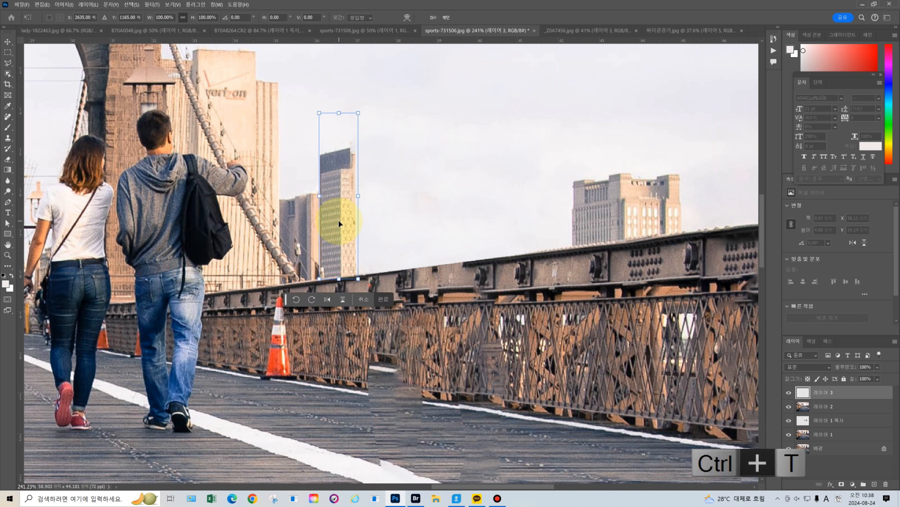
pyautogui.rightClick(338, 213)
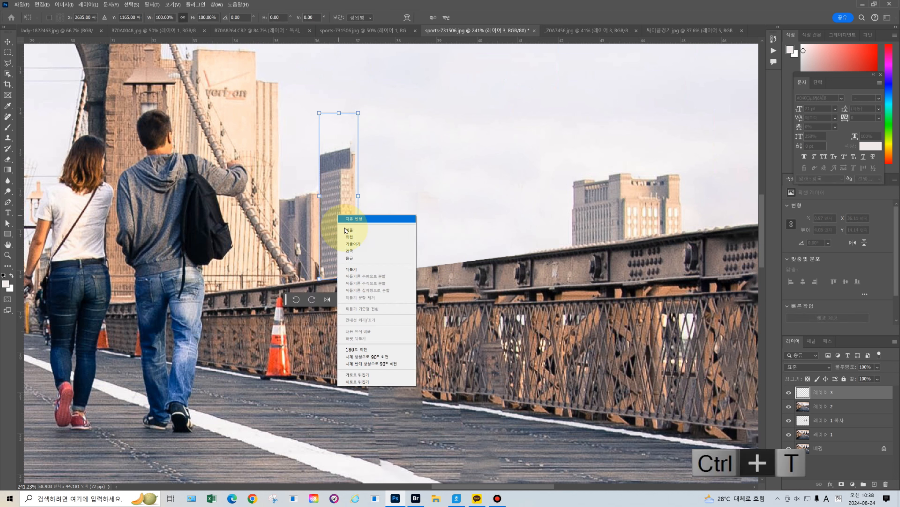
pyautogui.click(386, 375)
pyautogui.moveTo(346, 246); pyautogui.dragTo(379, 247)
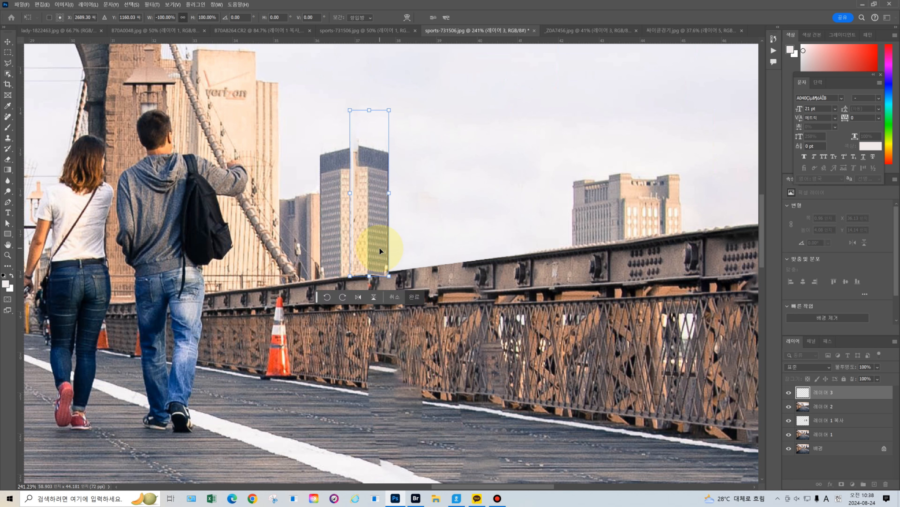
pyautogui.moveTo(390, 279); pyautogui.dragTo(358, 273)
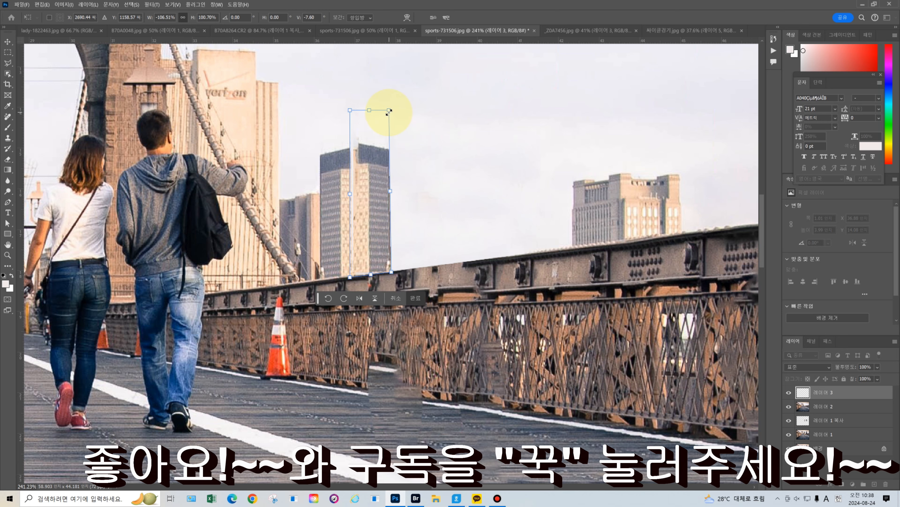
pyautogui.moveTo(350, 110); pyautogui.dragTo(347, 110)
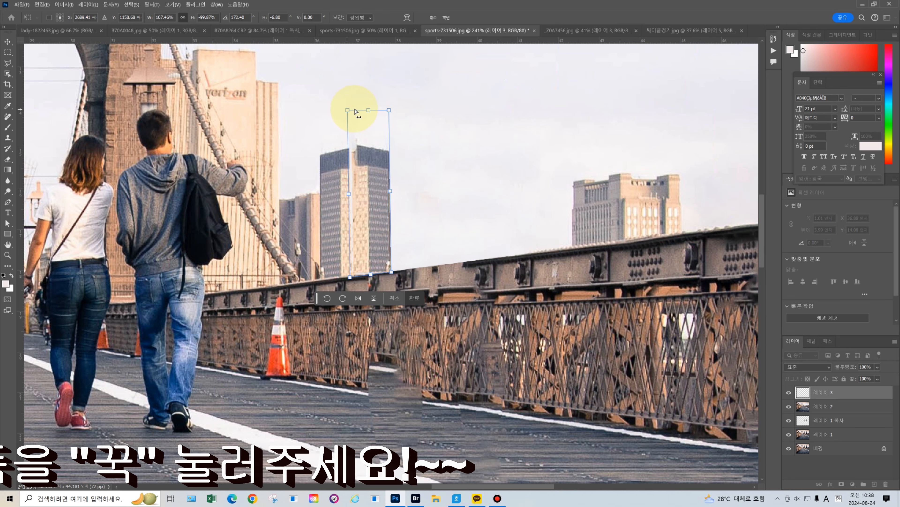
pyautogui.click(447, 23)
pyautogui.press('l')
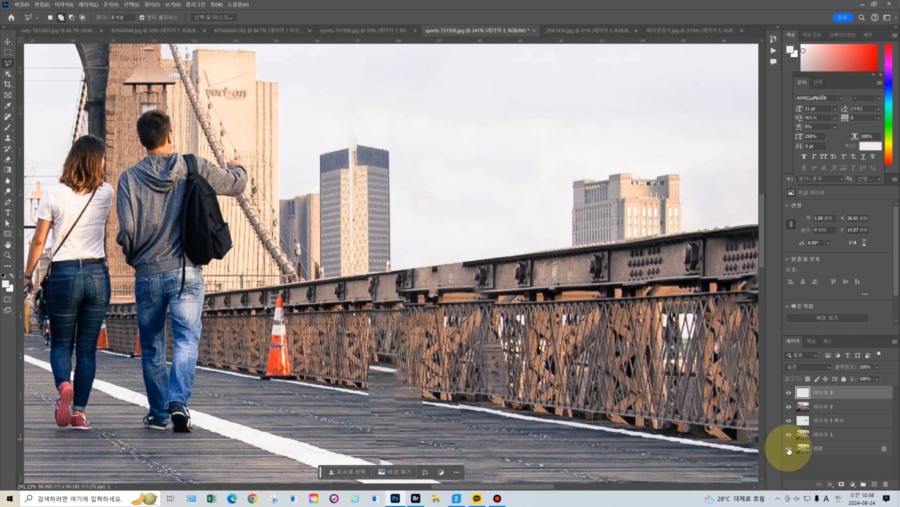
# - Add a layer mask to the tower copy and paint with a small black brush along the seam to blend both halves
pyautogui.click(845, 485)
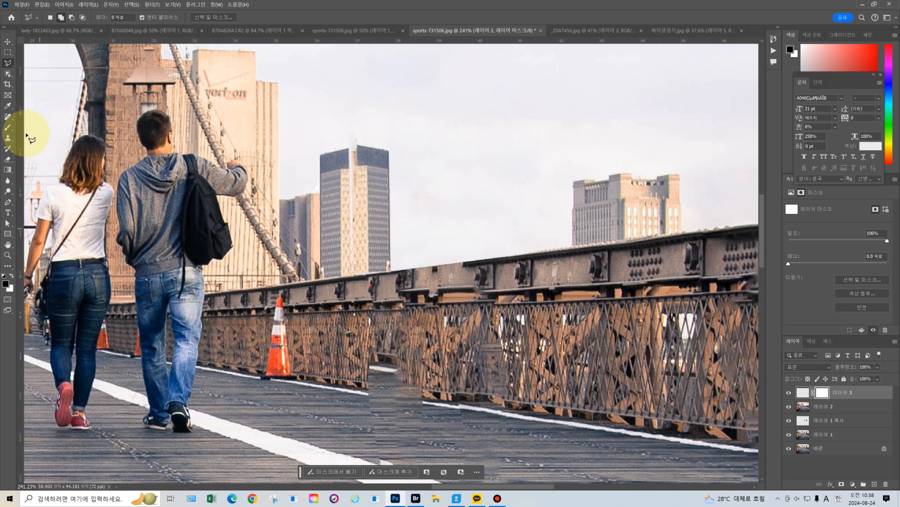
pyautogui.click(8, 128)
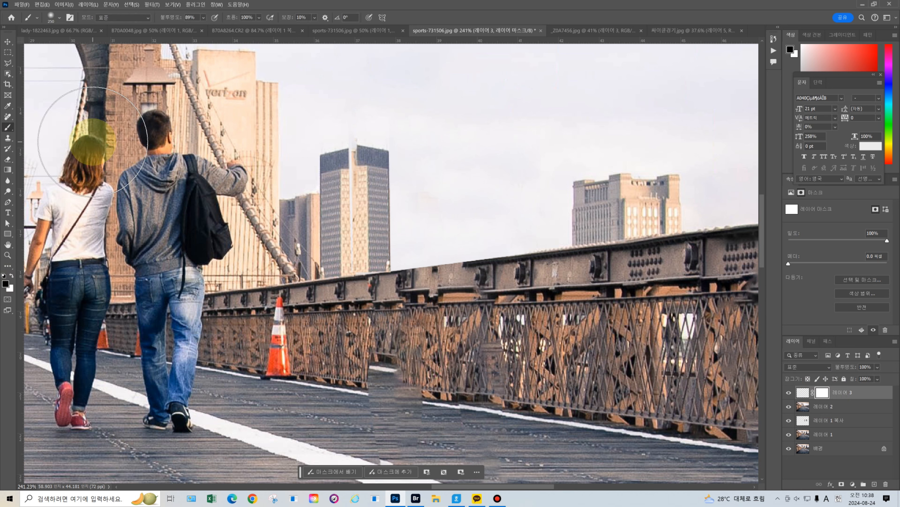
pyautogui.press('[')
pyautogui.press('[')
pyautogui.press('[')
pyautogui.press('[')
pyautogui.press('[')
pyautogui.press('[')
pyautogui.press('[')
pyautogui.scroll(2, 340, 161)
pyautogui.press('[')
pyautogui.press('[')
pyautogui.moveTo(354, 148); pyautogui.dragTo(353, 198)
pyautogui.press('[')
pyautogui.moveTo(351, 233); pyautogui.dragTo(352, 286)
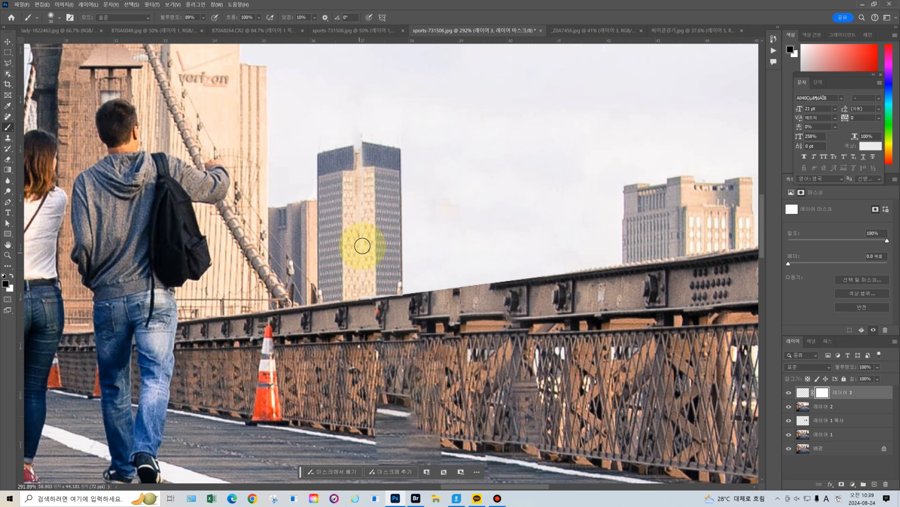
pyautogui.click(352, 161)
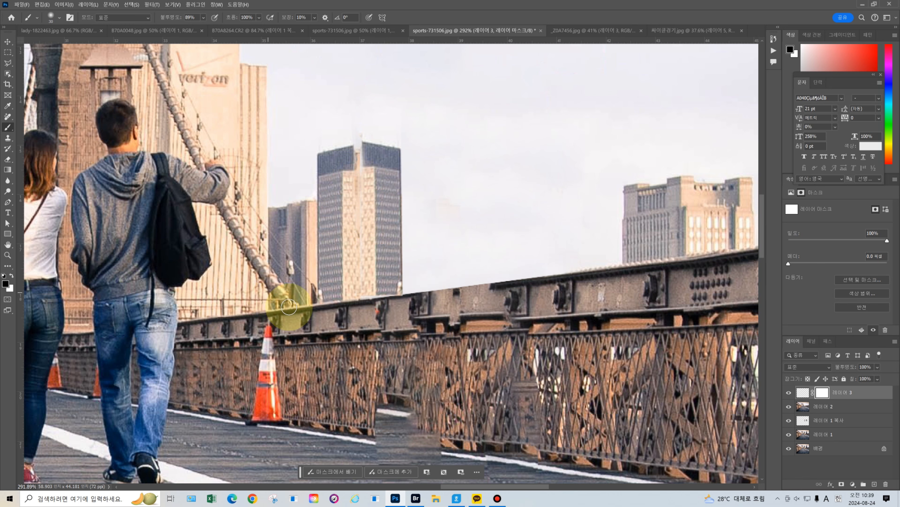
# - Stamp all visible layers into a new merged layer above the masked tower copy
pyautogui.moveTo(476, 486); pyautogui.dragTo(513, 493)
pyautogui.moveTo(762, 250); pyautogui.dragTo(767, 266)
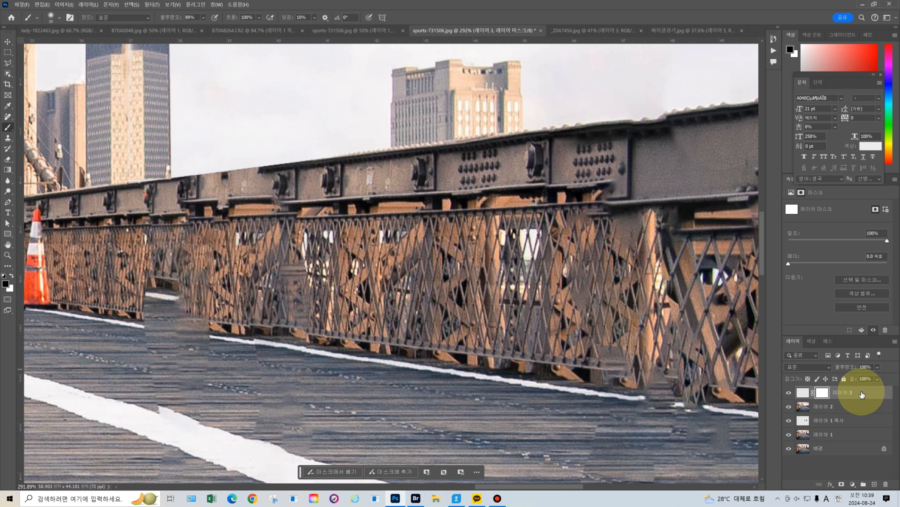
pyautogui.hotkey('ctrl', 'shift', 'alt', 'e')
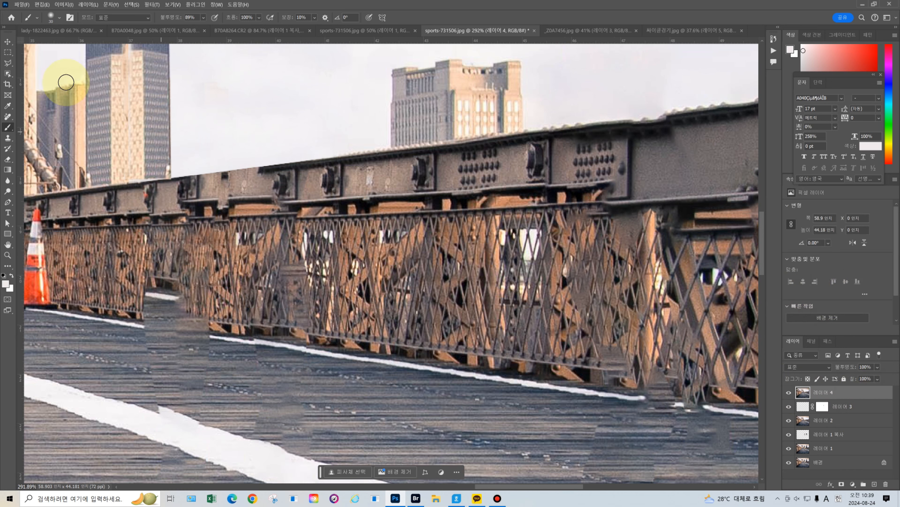
# - Outline the intact railing section between the two towers, including its white ground line, with the Polygonal Lasso and copy it to two stacked layers
pyautogui.click(9, 65)
pyautogui.click(38, 72)
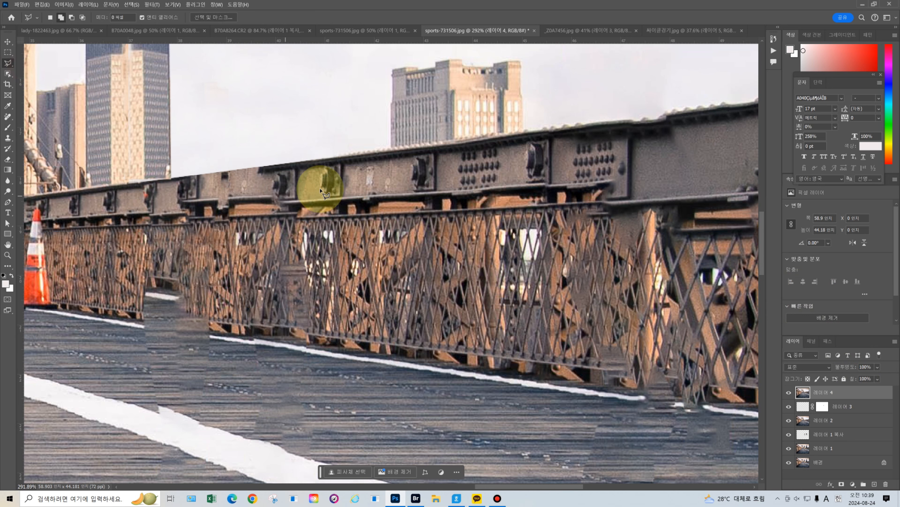
pyautogui.click(263, 167)
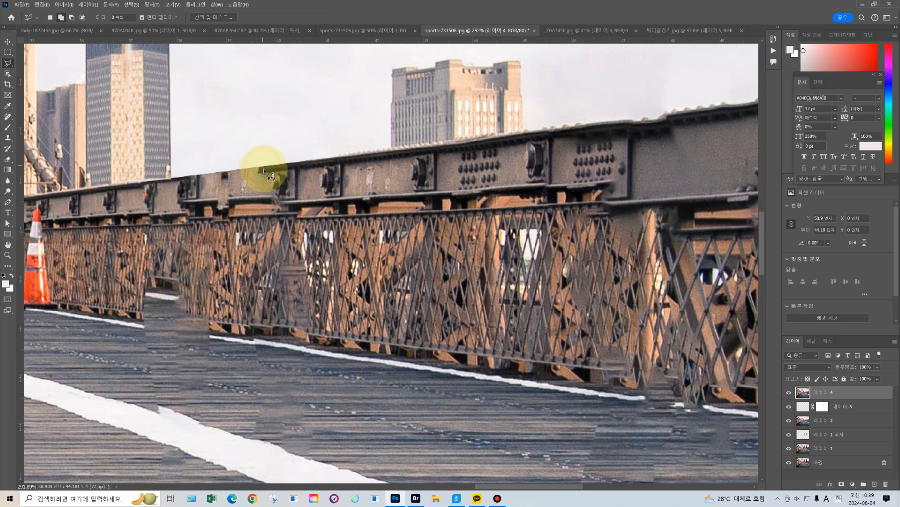
pyautogui.click(257, 343)
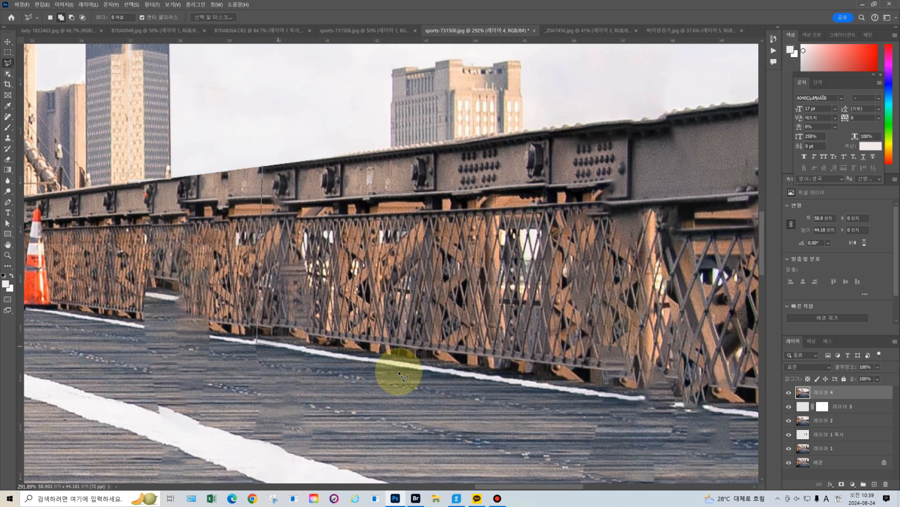
pyautogui.click(553, 389)
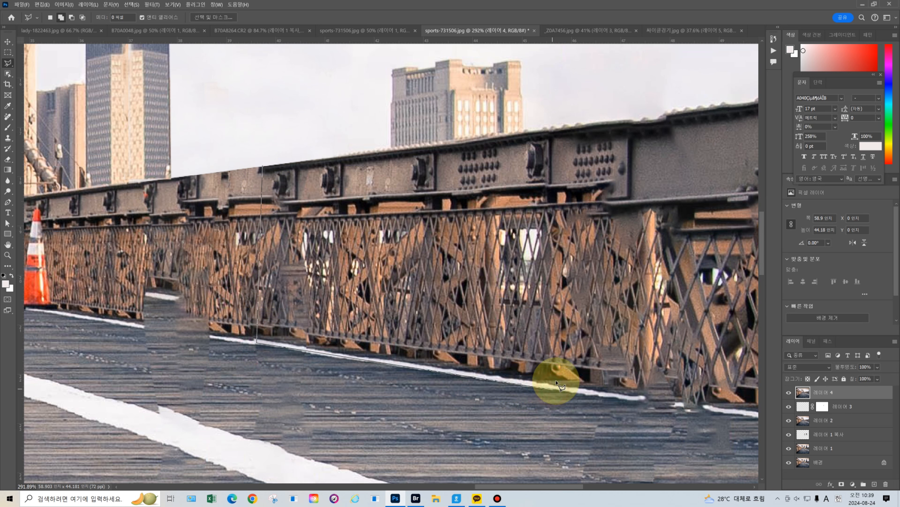
pyautogui.click(578, 123)
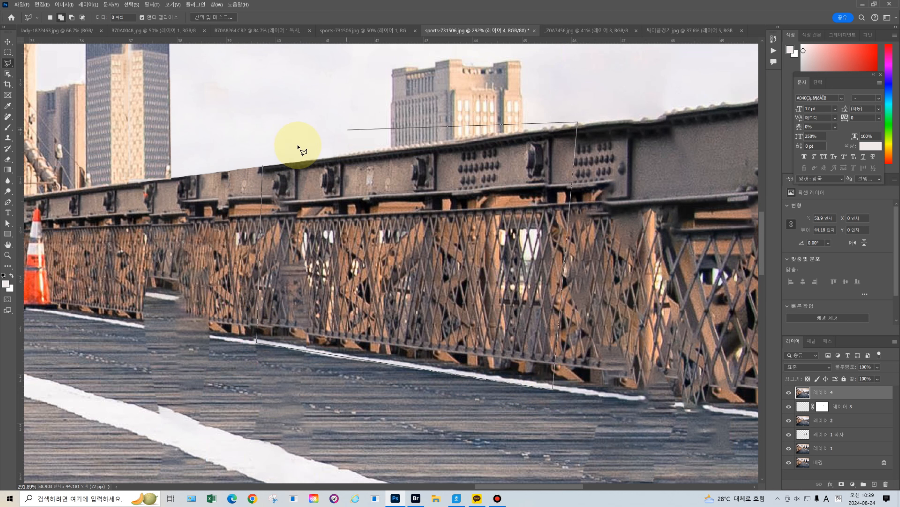
pyautogui.click(262, 167)
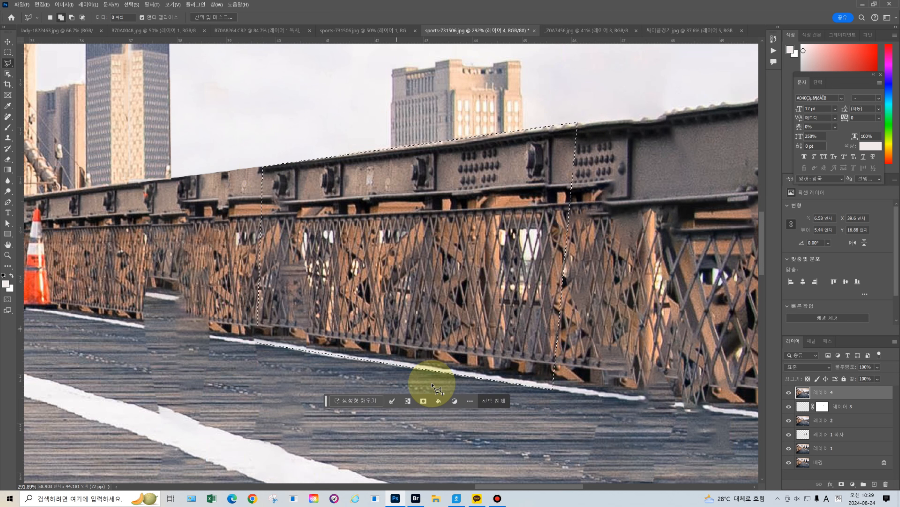
pyautogui.hotkey('ctrl', 'j')
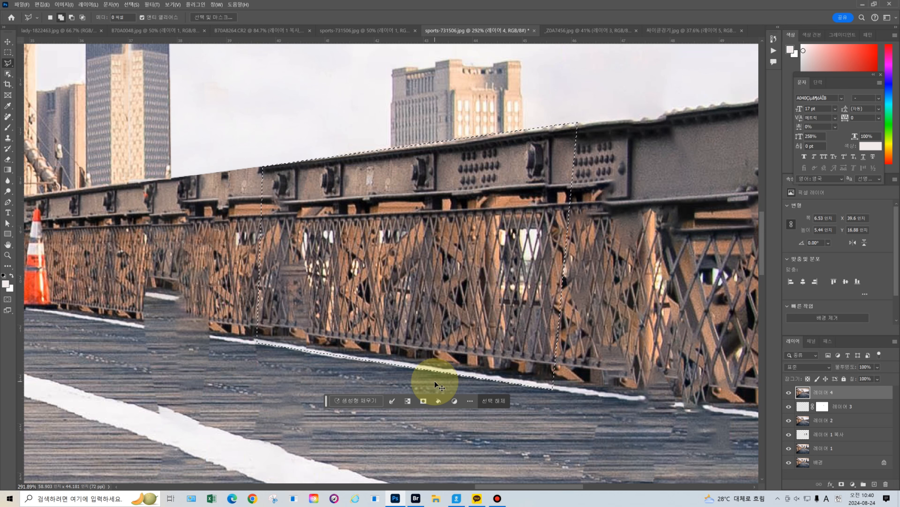
pyautogui.hotkey('ctrl', 'j')
pyautogui.hotkey('ctrl', 'j')
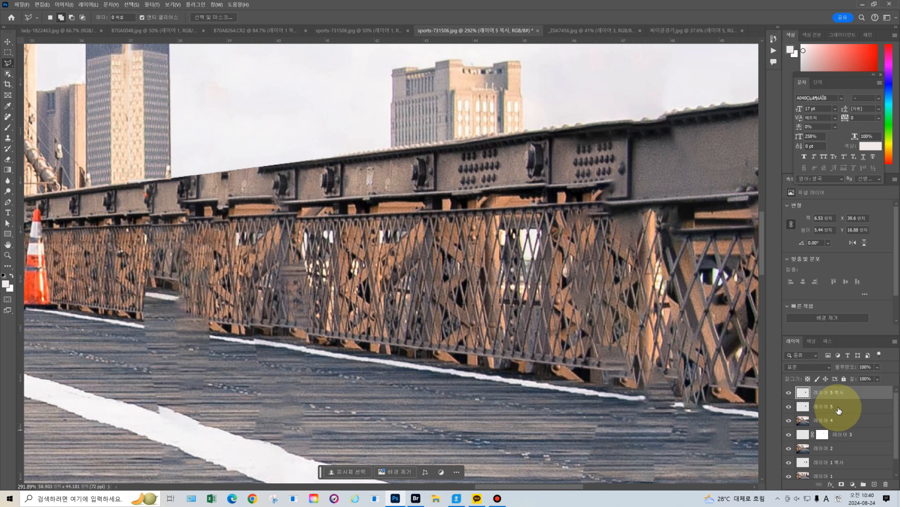
# - Move the lower railing copy over the damaged section beside the traffic cone and distort its lower corners to follow the walkway's white line
pyautogui.click(843, 409)
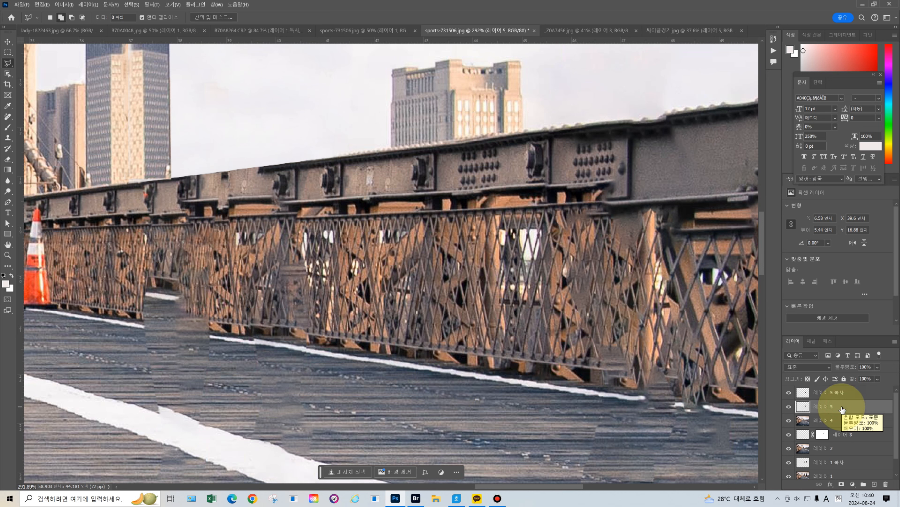
pyautogui.hotkey('ctrl', 't')
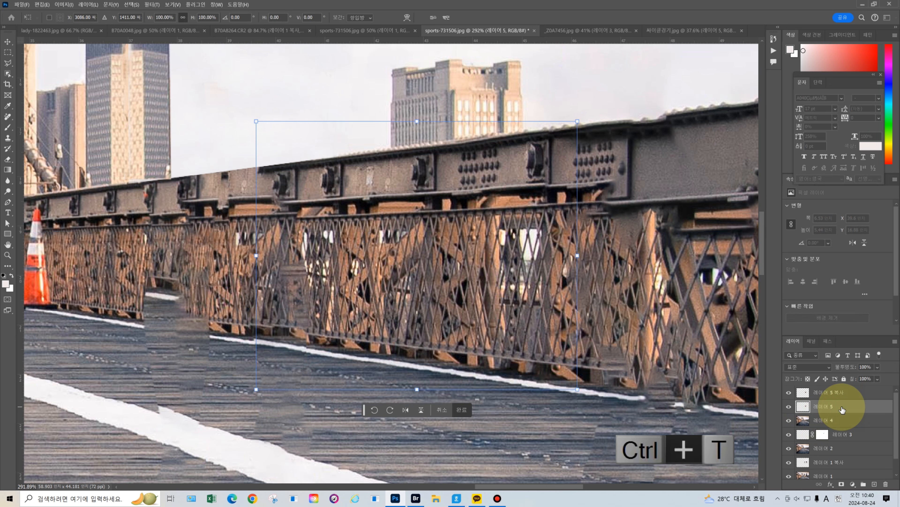
pyautogui.moveTo(546, 486); pyautogui.dragTo(523, 490)
pyautogui.moveTo(635, 320); pyautogui.dragTo(471, 297)
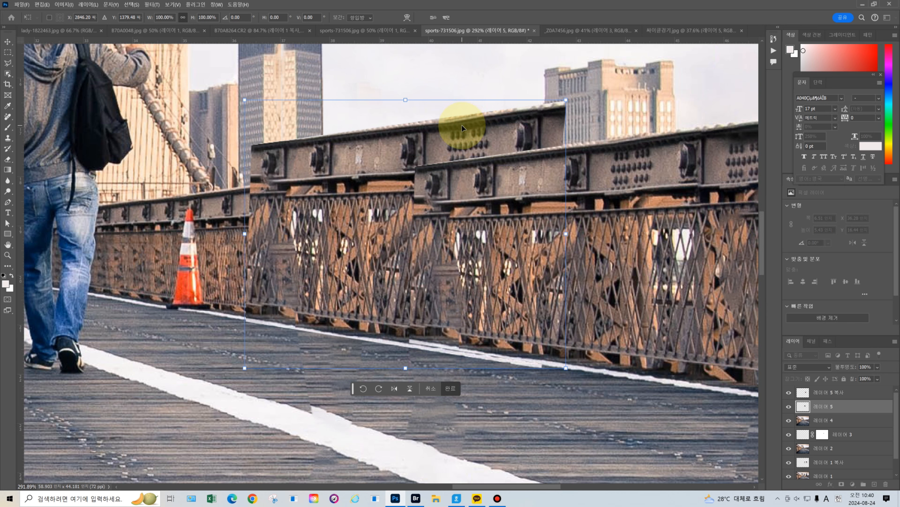
pyautogui.press('alt')
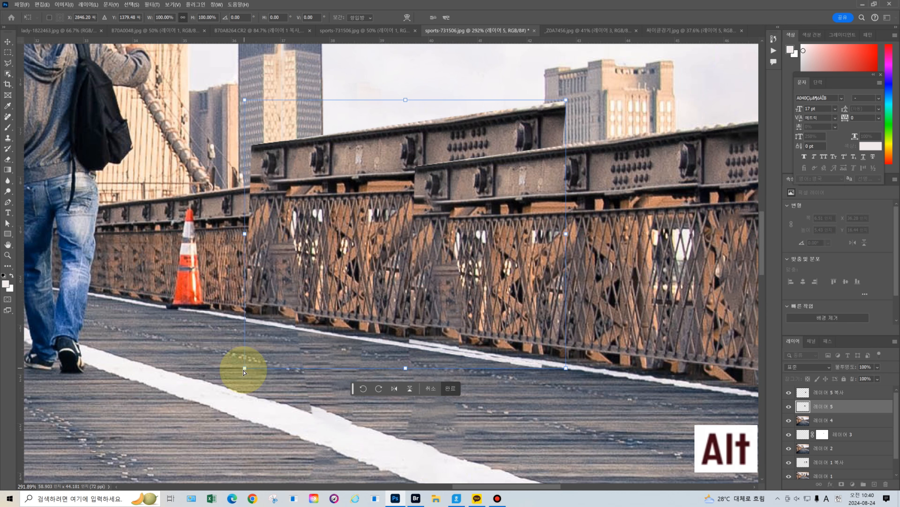
pyautogui.moveTo(245, 369); pyautogui.dragTo(245, 366)
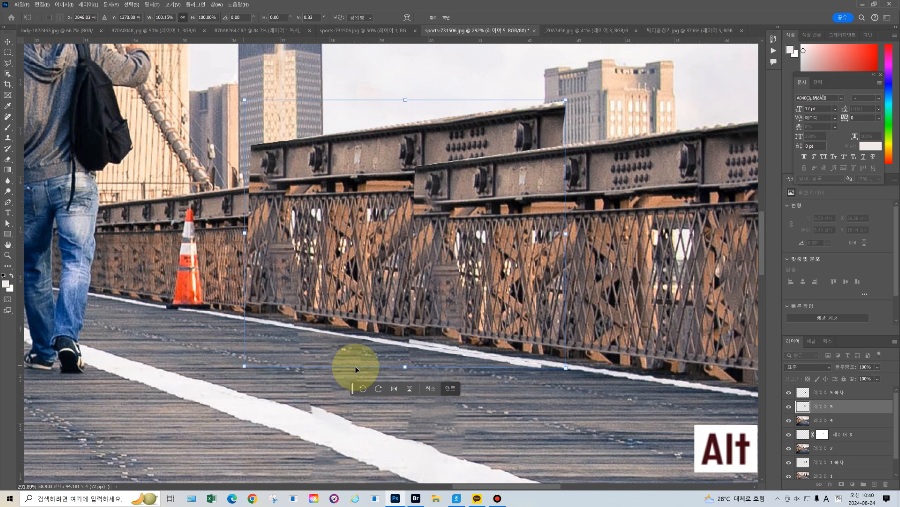
pyautogui.moveTo(566, 371); pyautogui.dragTo(567, 367)
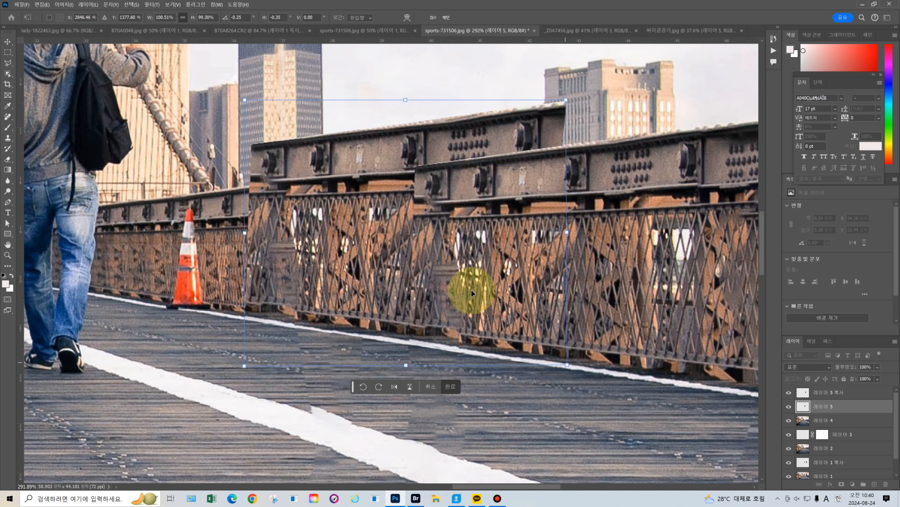
# - Distort the lower railing copy's corners to align its top beam and white line with the surrounding railing, and add a layer mask
pyautogui.moveTo(245, 101); pyautogui.dragTo(242, 151)
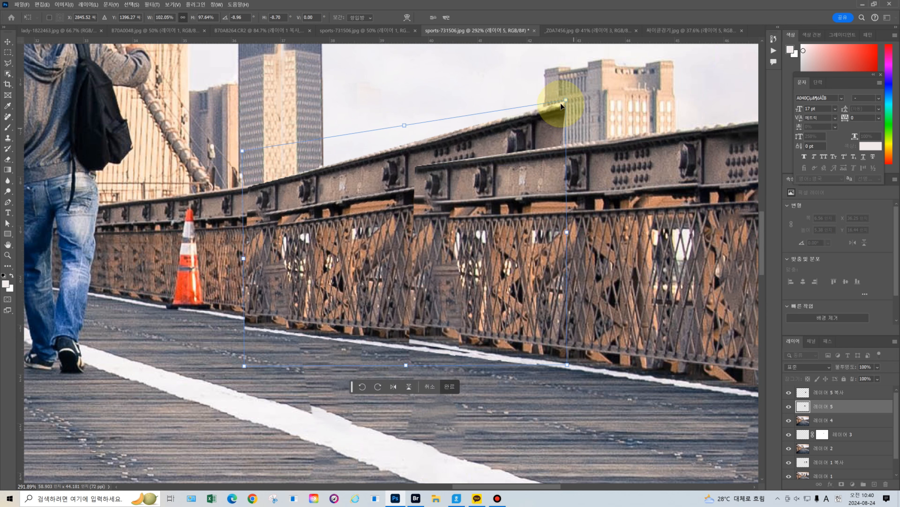
pyautogui.moveTo(567, 101); pyautogui.dragTo(574, 146)
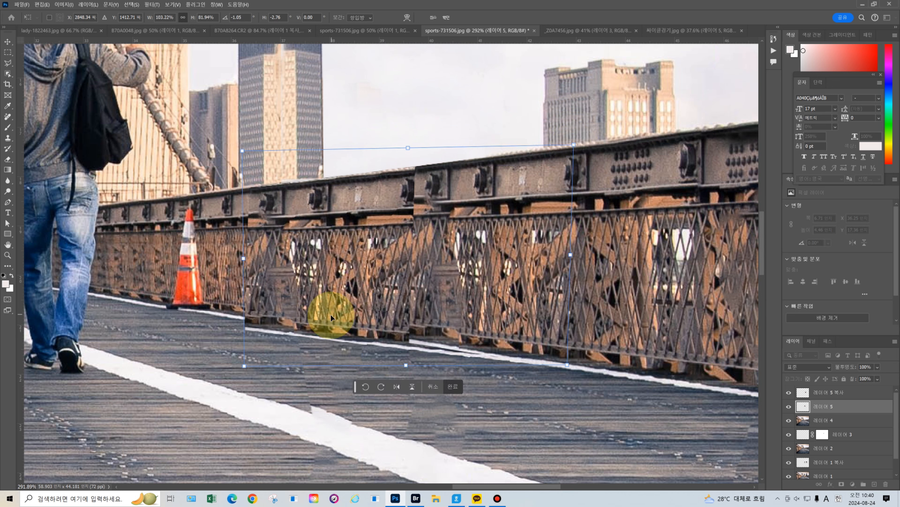
pyautogui.moveTo(246, 367); pyautogui.dragTo(243, 356)
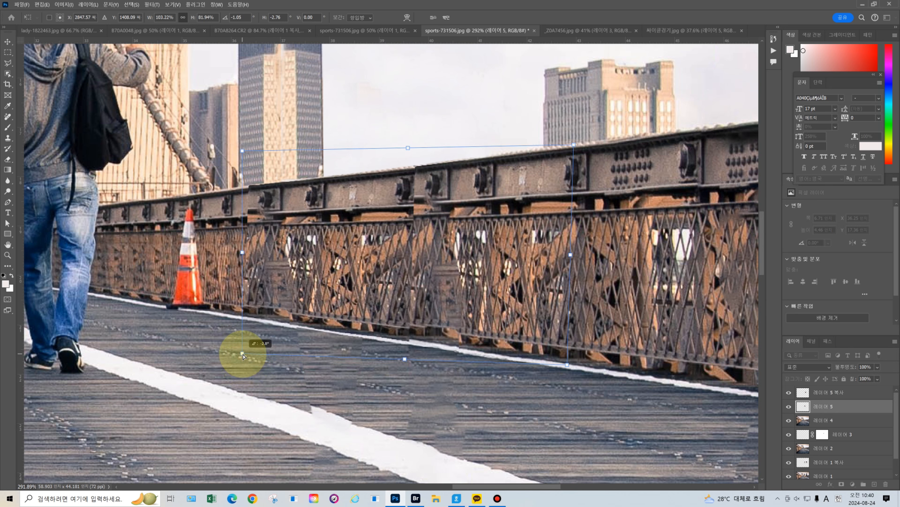
pyautogui.moveTo(568, 364); pyautogui.dragTo(571, 367)
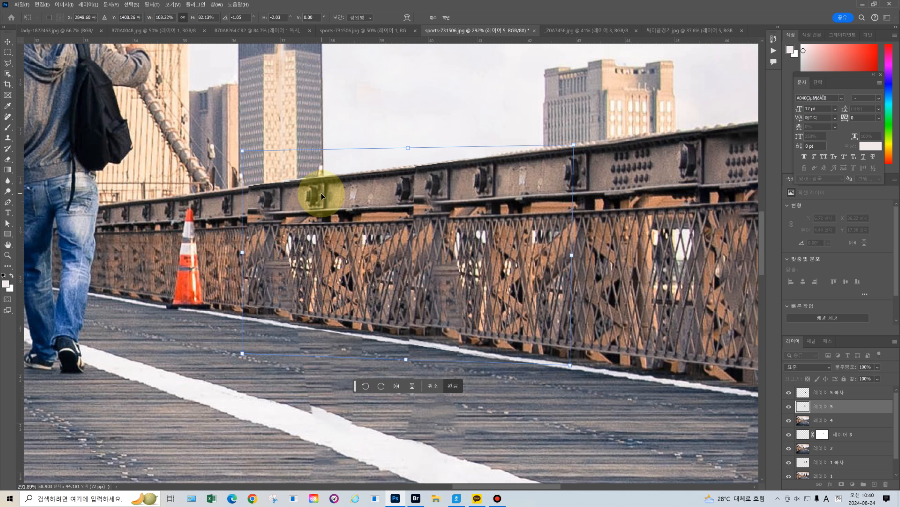
pyautogui.click(447, 18)
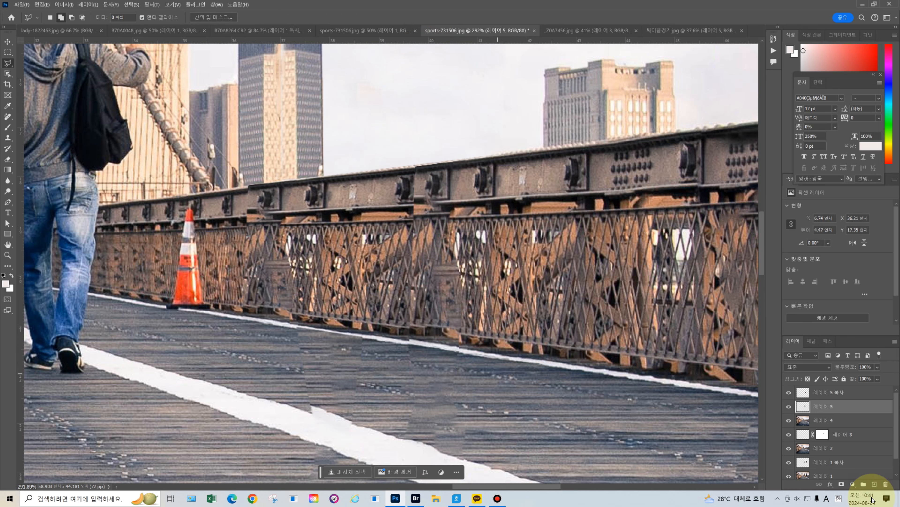
pyautogui.click(843, 485)
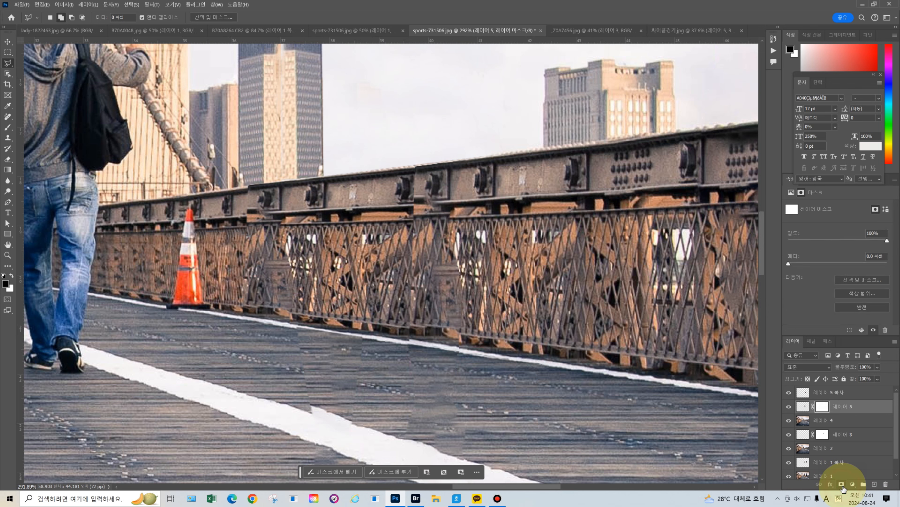
pyautogui.click(5, 130)
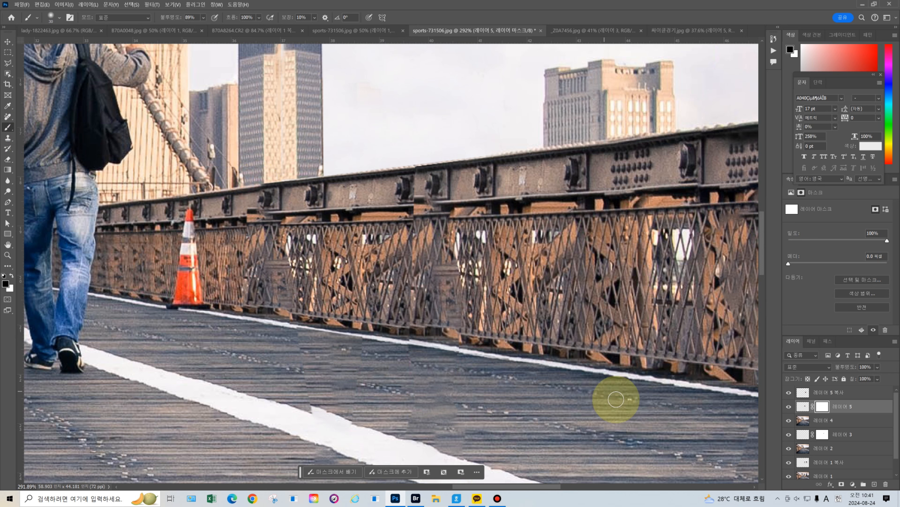
# - Place the upper railing copy over the damaged foreground section and distort its four corners to match the larger beam, lattice and white line
pyautogui.click(863, 393)
pyautogui.moveTo(518, 488); pyautogui.dragTo(609, 493)
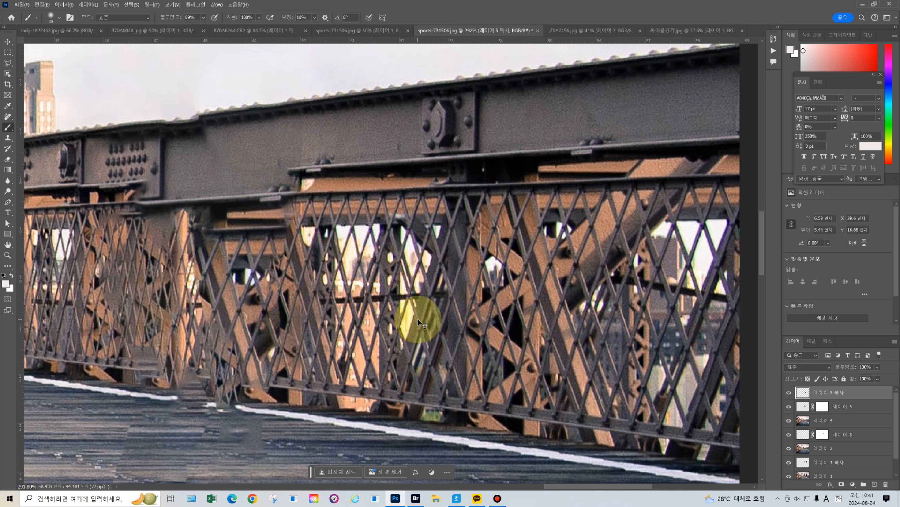
pyautogui.hotkey('ctrl', 't')
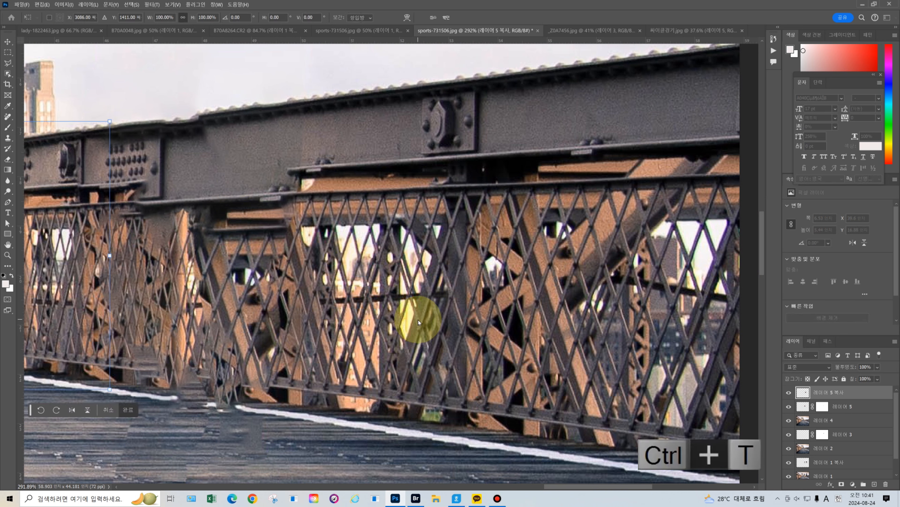
pyautogui.moveTo(88, 254); pyautogui.dragTo(407, 216)
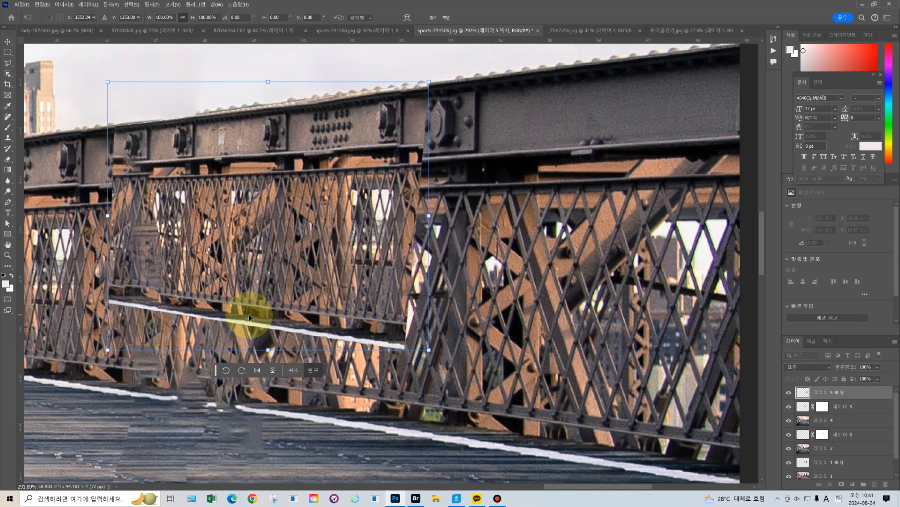
pyautogui.moveTo(108, 349); pyautogui.dragTo(92, 461)
pyautogui.moveTo(429, 351); pyautogui.dragTo(439, 433)
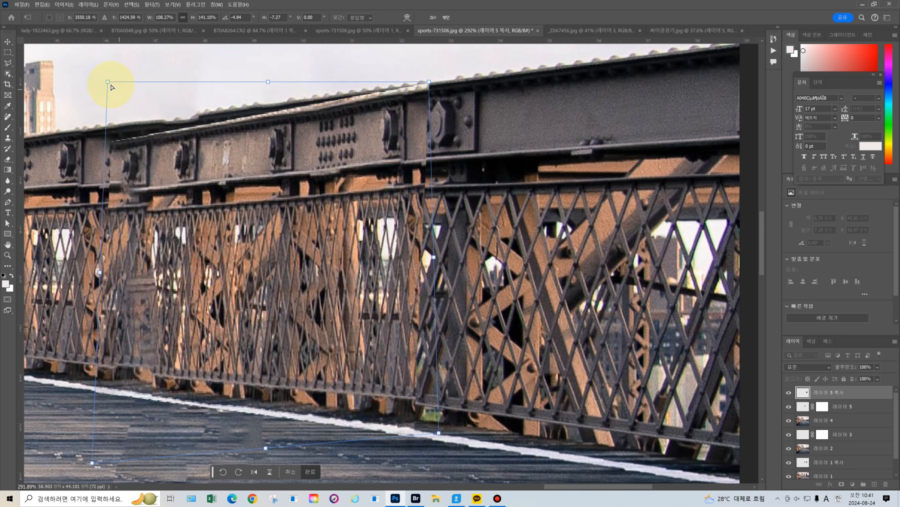
pyautogui.moveTo(107, 82); pyautogui.dragTo(104, 60)
pyautogui.moveTo(429, 82); pyautogui.dragTo(429, 81)
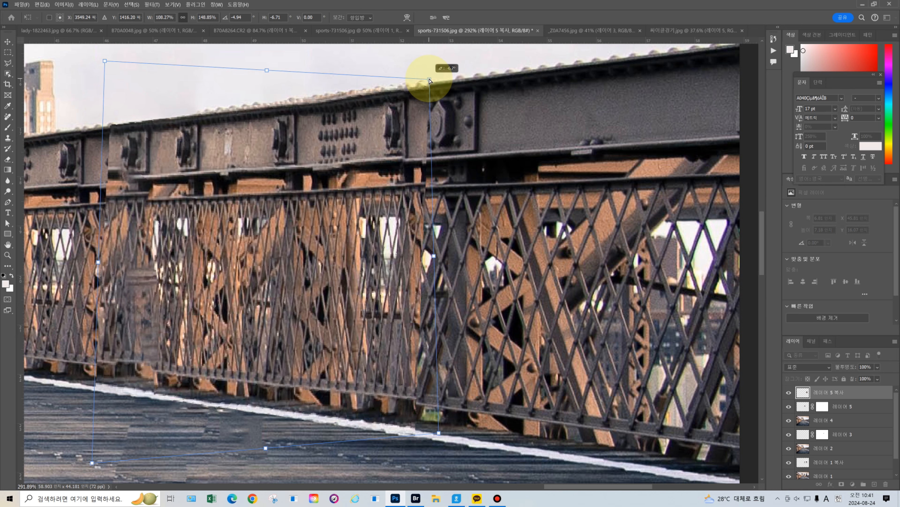
pyautogui.moveTo(429, 81); pyautogui.dragTo(430, 81)
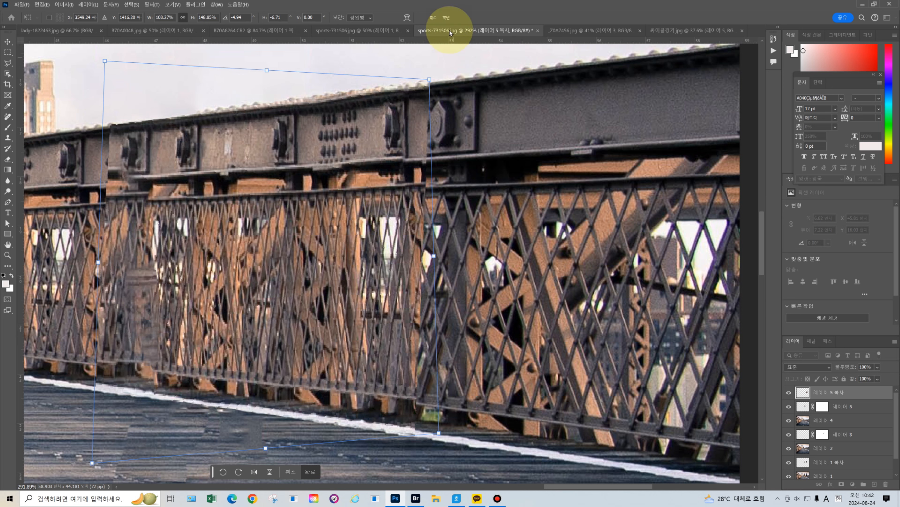
pyautogui.click(446, 18)
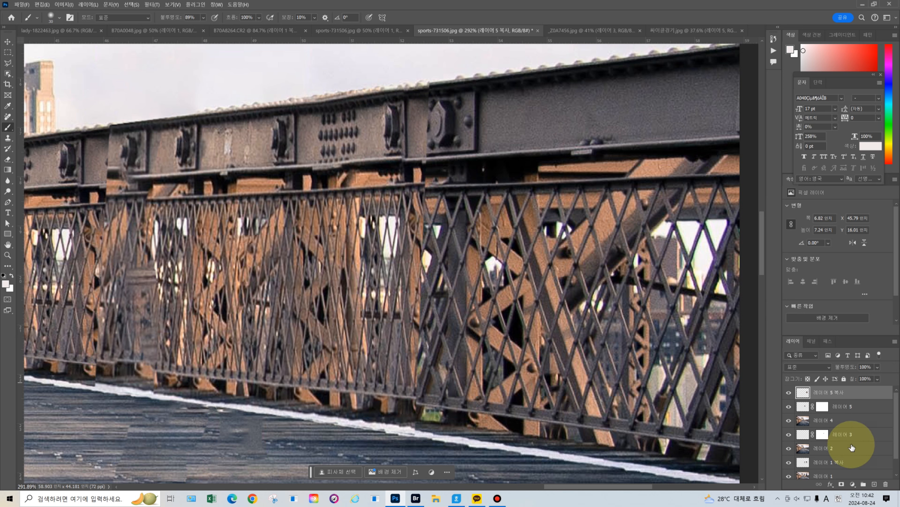
# - Add a layer mask to the foreground railing copy and paint black over its seam at the bolted plate, then check the whole photo
pyautogui.click(843, 485)
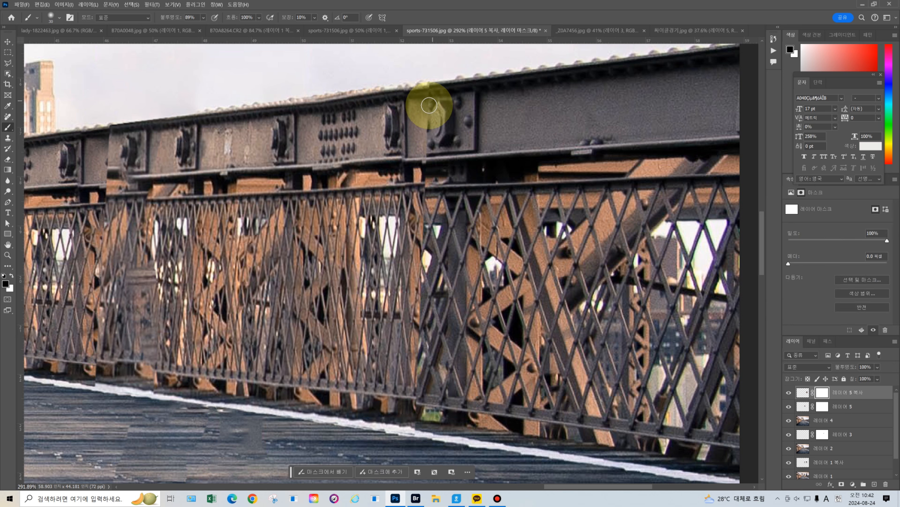
pyautogui.moveTo(429, 101)
pyautogui.mouseDown()
pyautogui.moveTo(433, 134)
pyautogui.moveTo(432, 110)
pyautogui.moveTo(422, 131)
pyautogui.moveTo(442, 149)
pyautogui.moveTo(426, 137)
pyautogui.mouseUp()
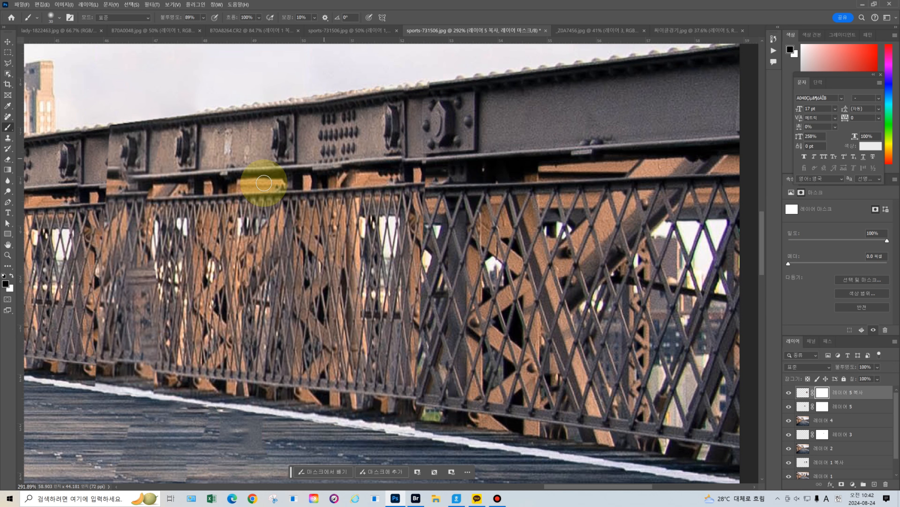
pyautogui.doubleClick(8, 246)
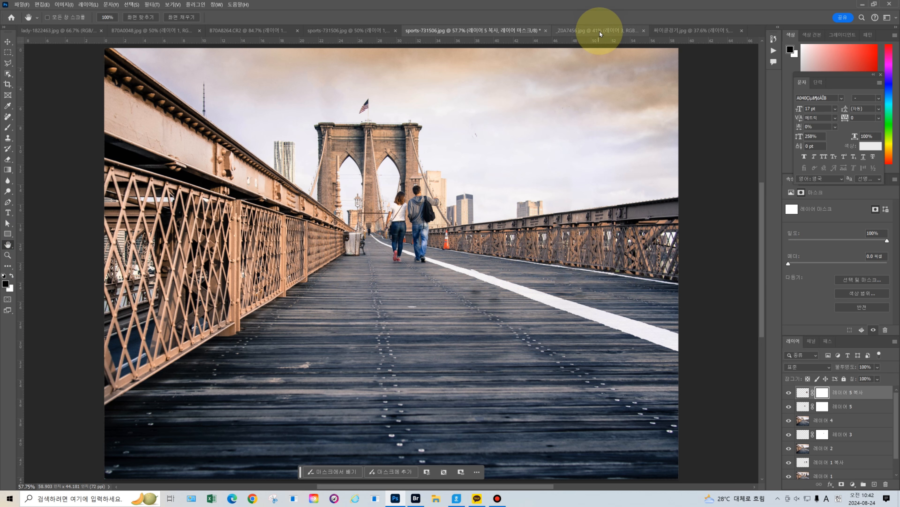
# - Switch to the inline skating photo, delete all layers above the background, and duplicate the background layer
pyautogui.click(693, 30)
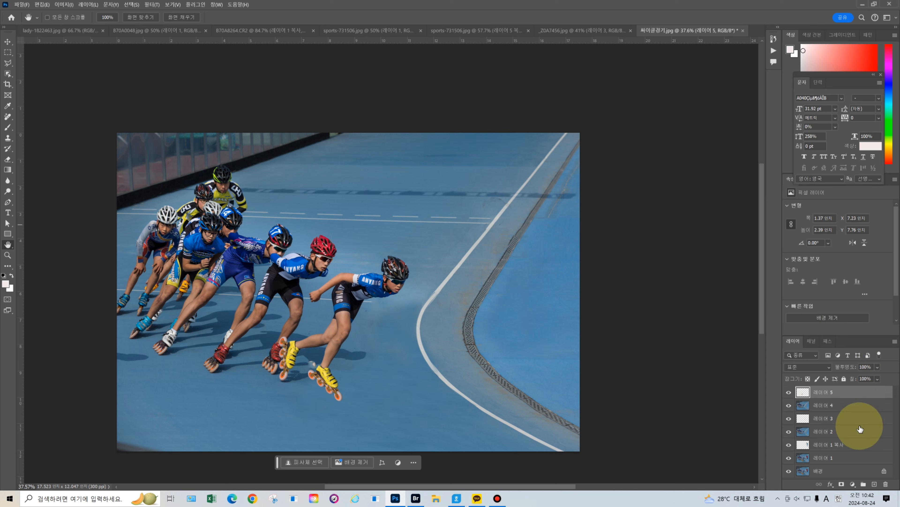
pyautogui.keyDown('shift'); pyautogui.click(847, 459); pyautogui.keyUp('shift')
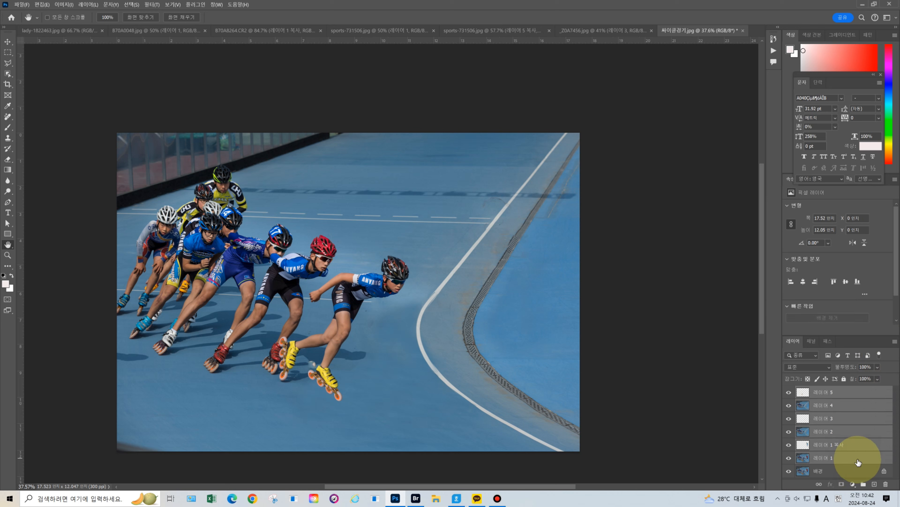
pyautogui.click(885, 485)
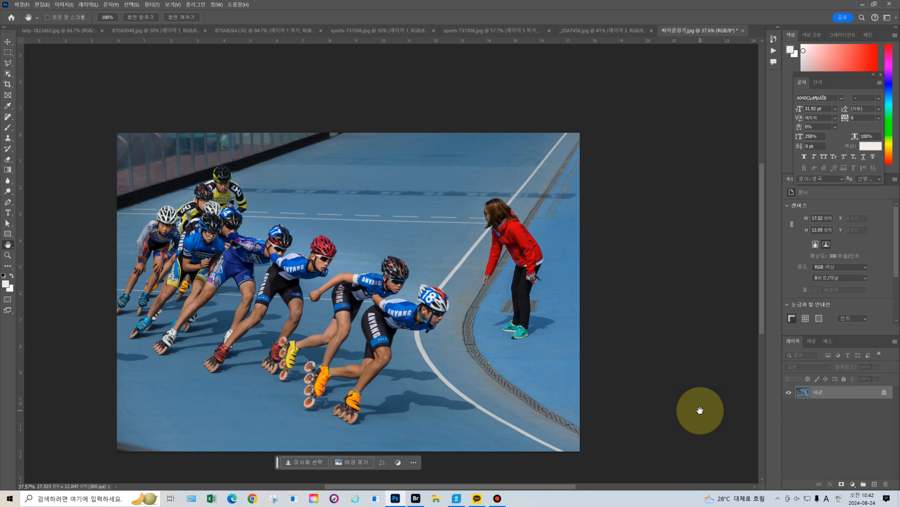
pyautogui.hotkey('ctrl', 'j')
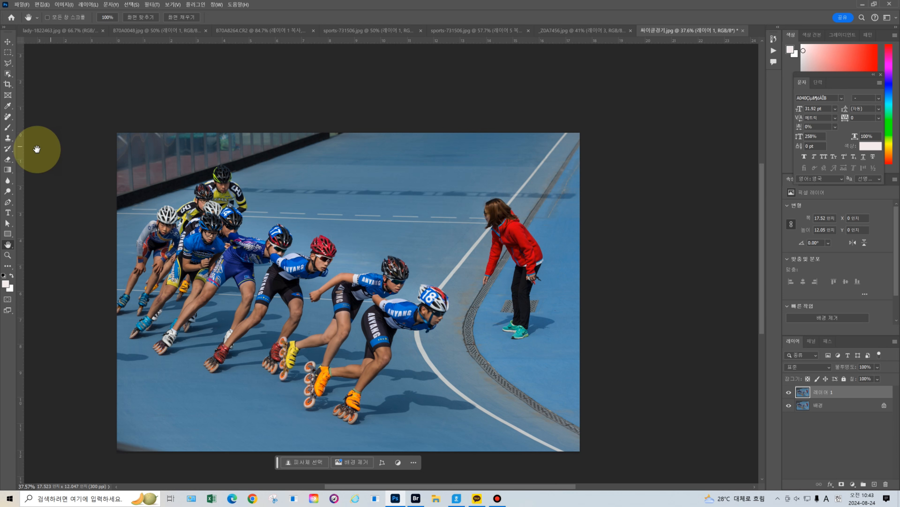
# - Select the woman in the red jacket and the leading skater together with the Object Selection tool
pyautogui.click(9, 75)
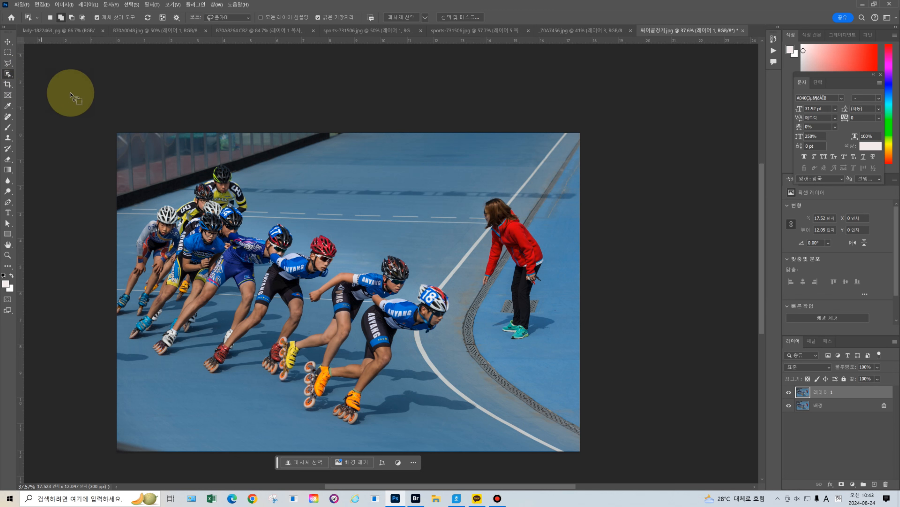
pyautogui.click(510, 234)
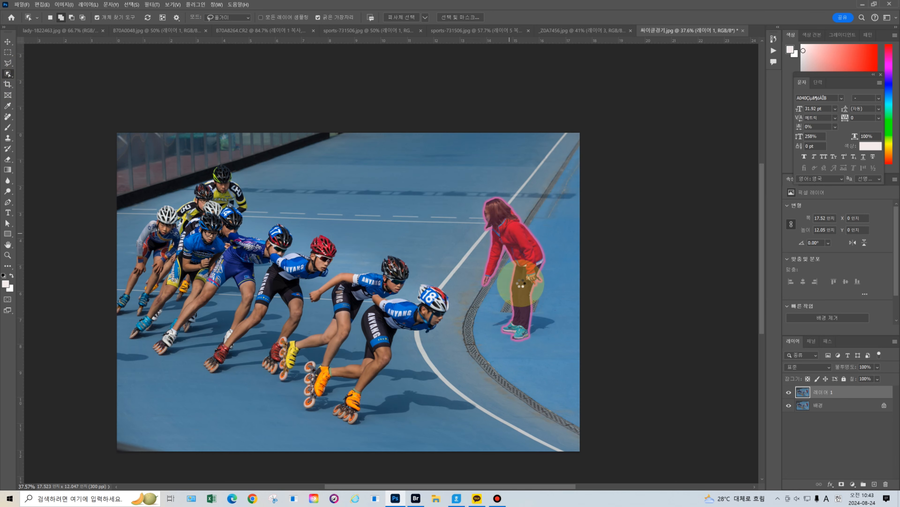
pyautogui.click(379, 338)
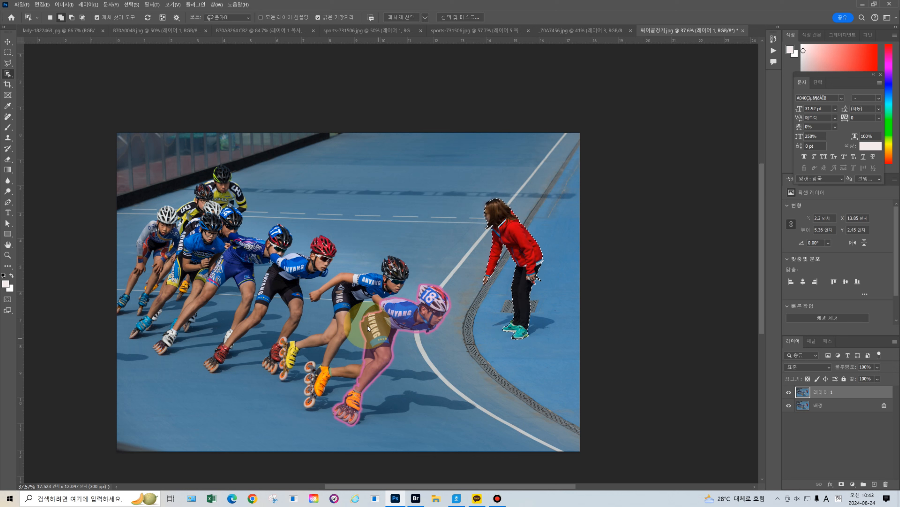
pyautogui.moveTo(369, 329)
pyautogui.mouseDown()
pyautogui.moveTo(358, 320)
pyautogui.moveTo(364, 299)
pyautogui.moveTo(382, 291)
pyautogui.moveTo(399, 302)
pyautogui.moveTo(375, 323)
pyautogui.mouseUp()
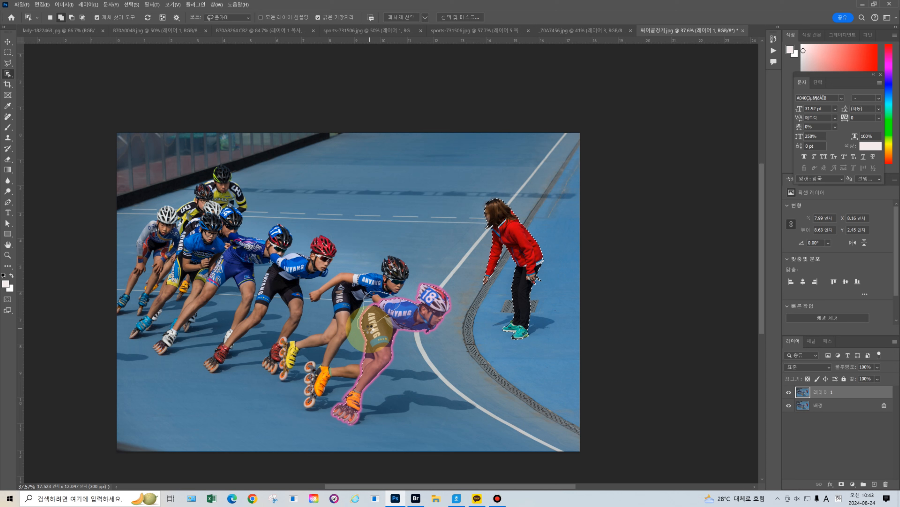
pyautogui.moveTo(370, 326); pyautogui.dragTo(369, 329)
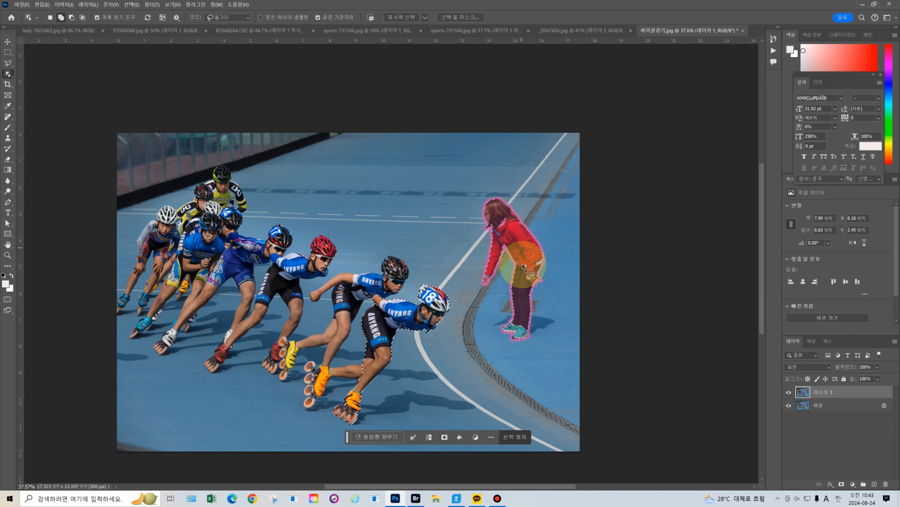
pyautogui.click(490, 241)
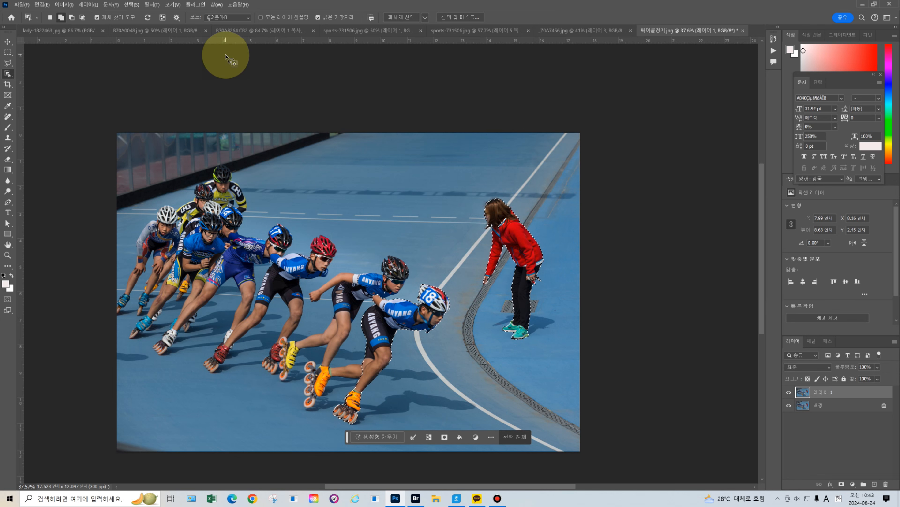
# - Expand the selection around the woman and the leading skater by 7 pixels
pyautogui.click(133, 4)
pyautogui.moveTo(163, 120)
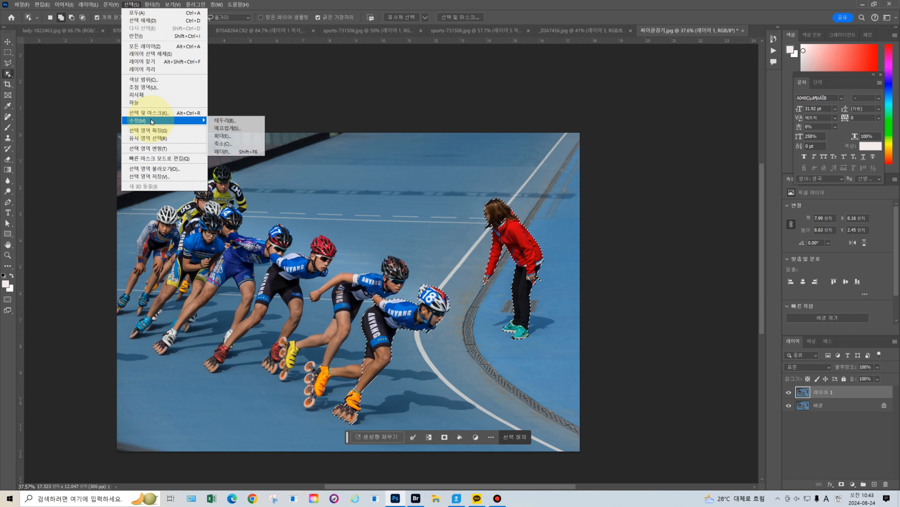
pyautogui.click(236, 135)
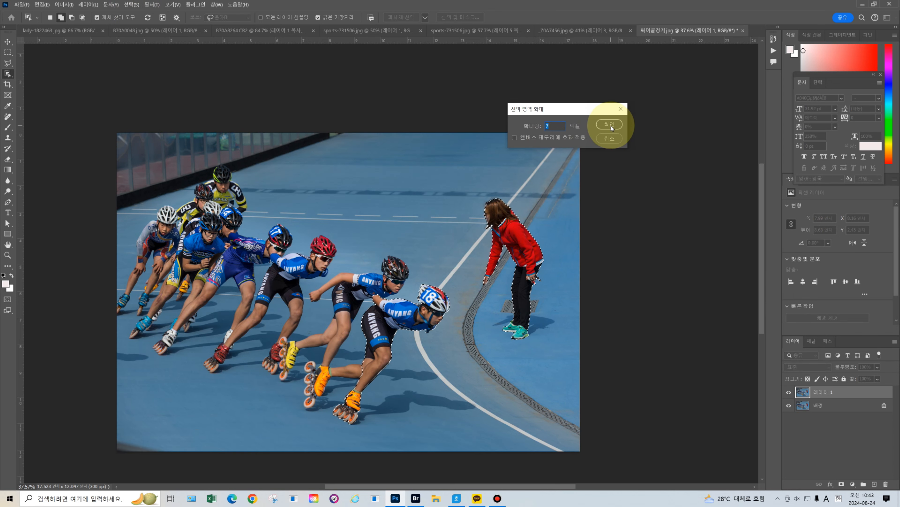
pyautogui.click(610, 124)
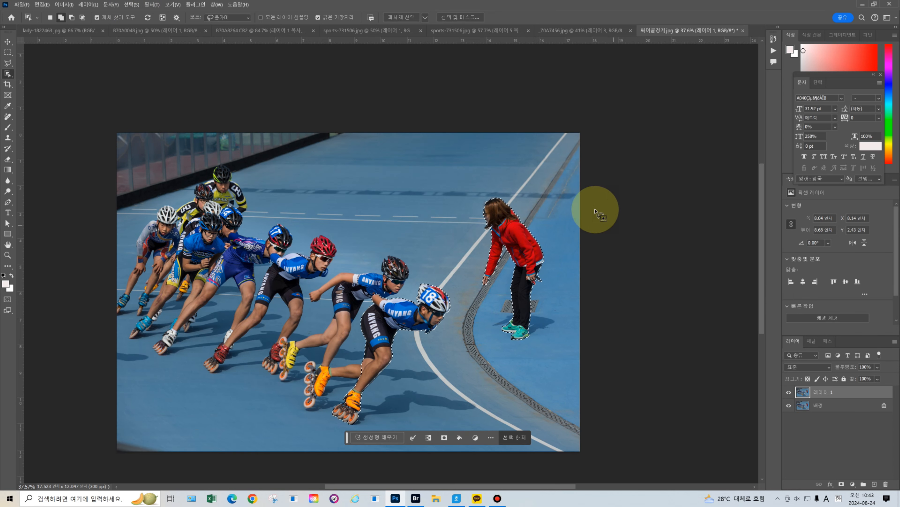
# - Erase the selected woman and leading skater by painting over them with the Remove tool, and clear the selection
pyautogui.click(9, 117)
pyautogui.click(42, 123)
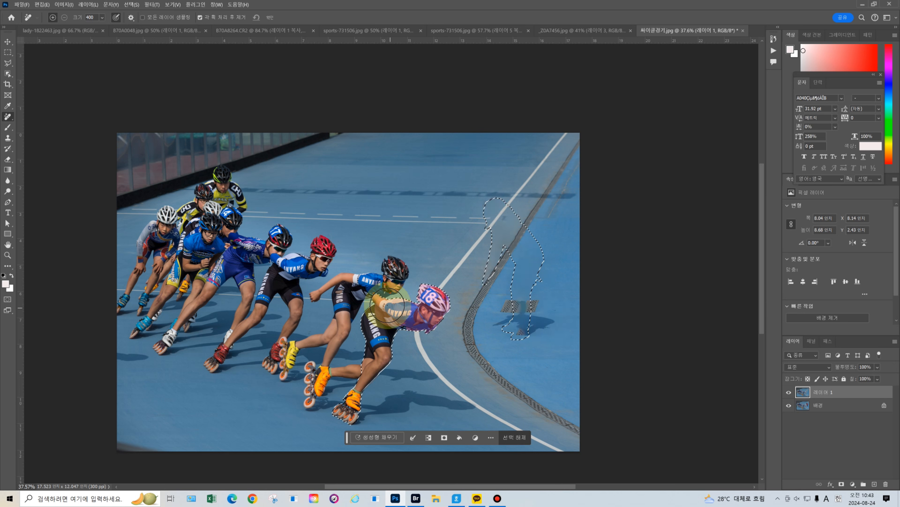
pyautogui.moveTo(372, 333); pyautogui.dragTo(350, 413)
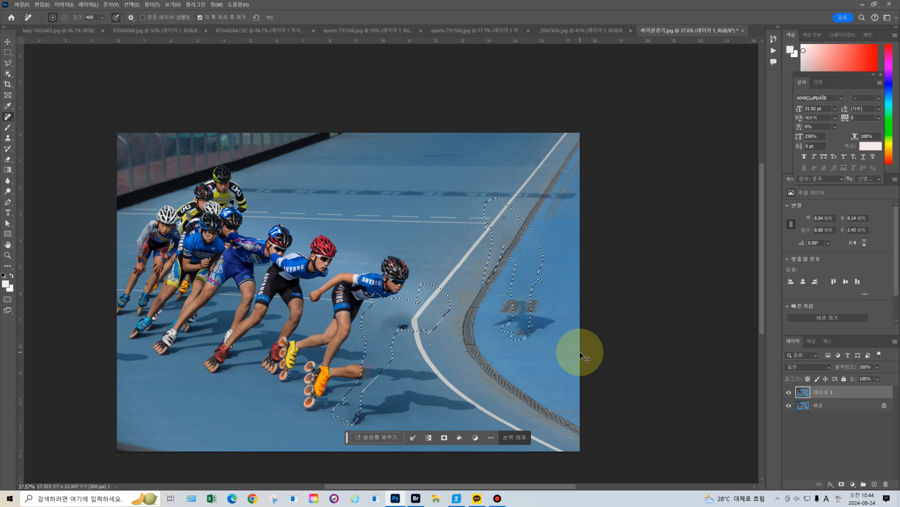
pyautogui.hotkey('ctrl', 'd')
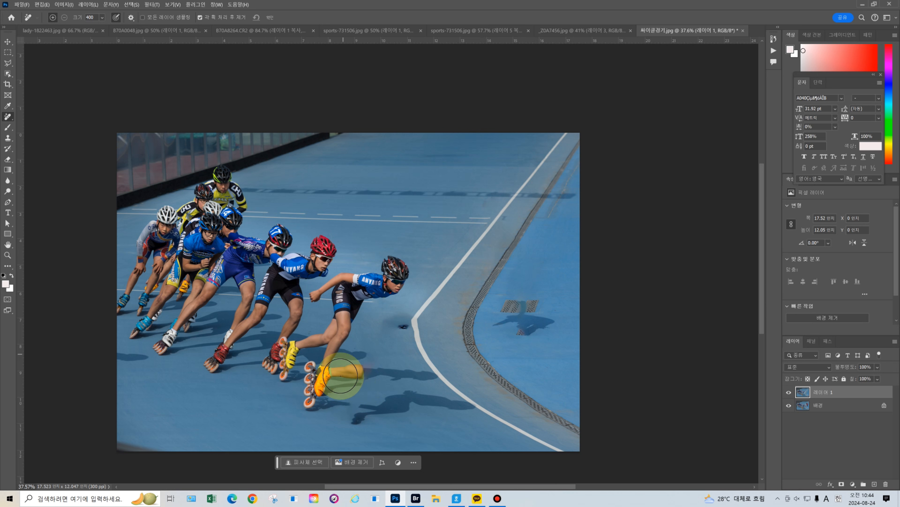
# - Select the orange skate with the leftover leg fragment using the Object Selection tool, and expand the selection by 7 pixels
pyautogui.click(9, 76)
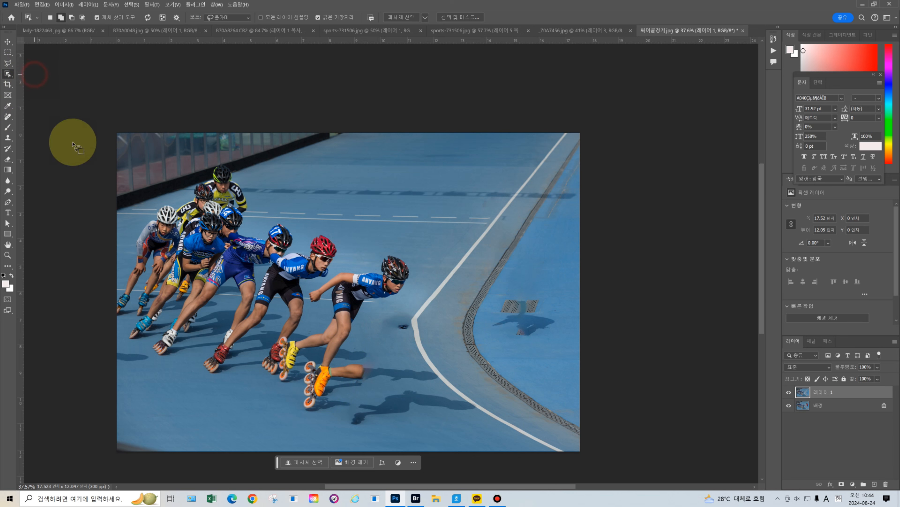
pyautogui.moveTo(329, 416)
pyautogui.mouseDown()
pyautogui.moveTo(295, 415)
pyautogui.moveTo(289, 403)
pyautogui.moveTo(301, 364)
pyautogui.moveTo(369, 362)
pyautogui.moveTo(357, 400)
pyautogui.moveTo(321, 418)
pyautogui.mouseUp()
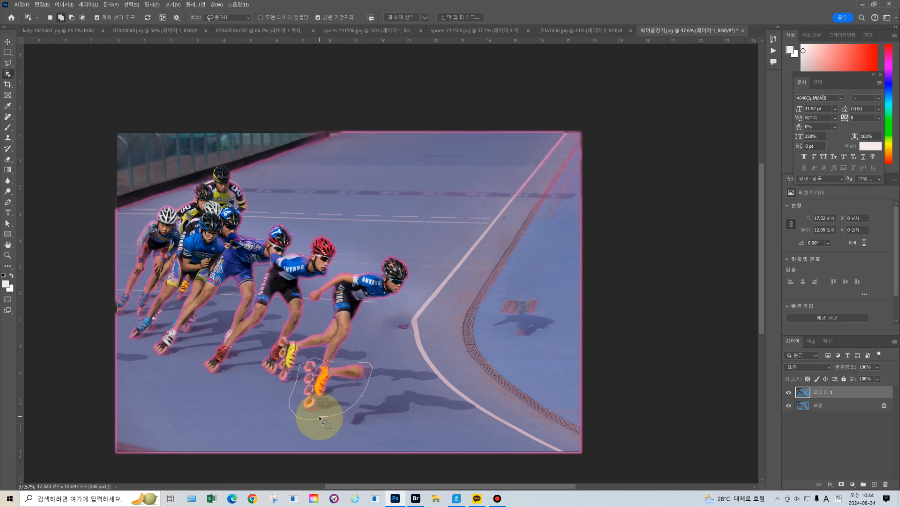
pyautogui.moveTo(320, 416); pyautogui.dragTo(320, 418)
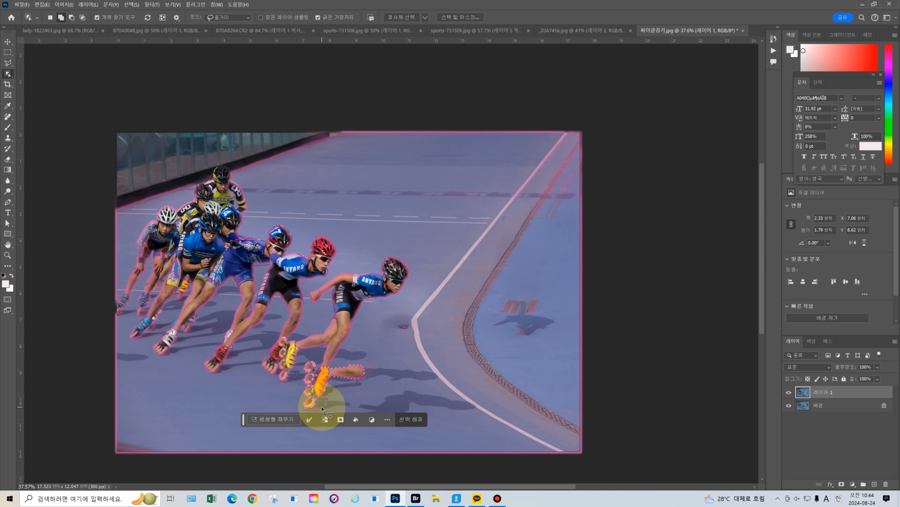
pyautogui.click(131, 5)
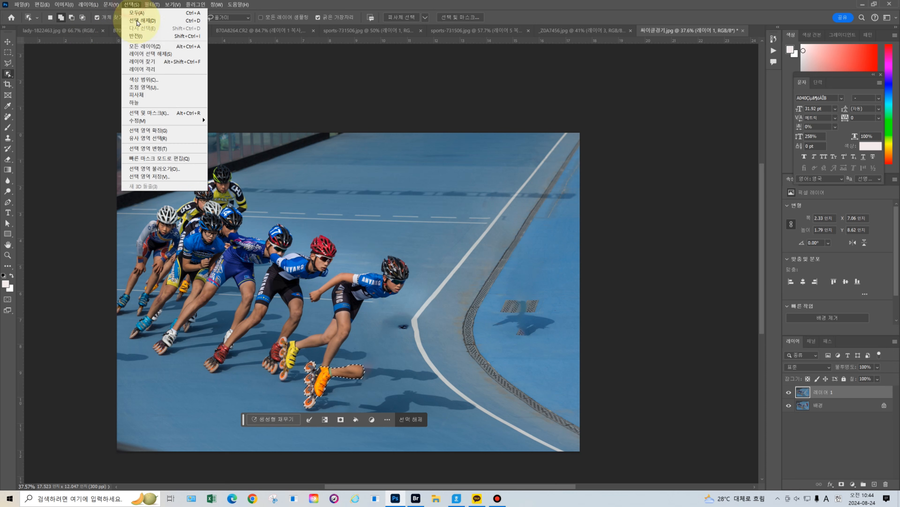
pyautogui.moveTo(160, 120)
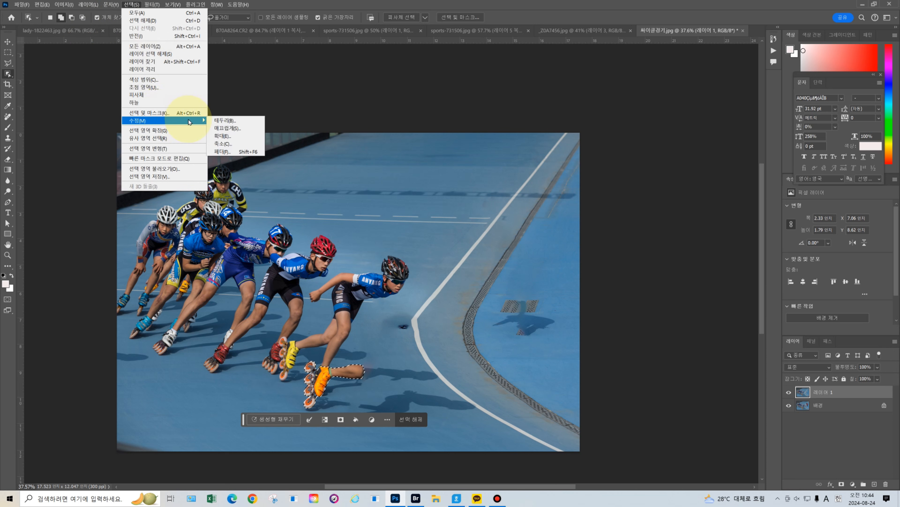
pyautogui.click(229, 135)
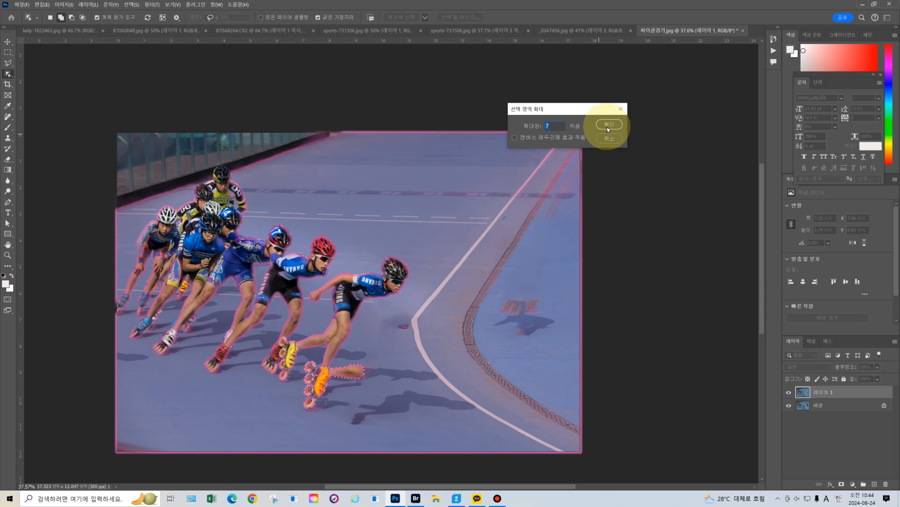
pyautogui.click(610, 124)
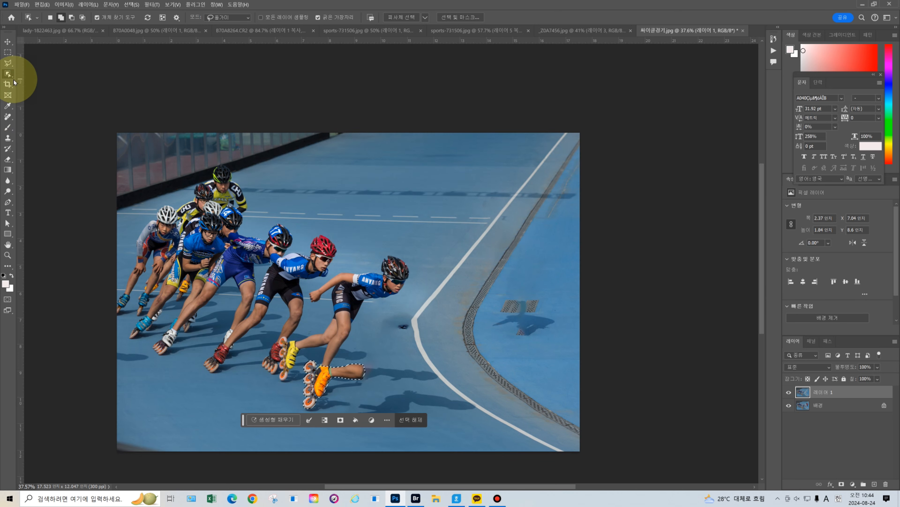
# - Paint over the selected orange skate and leg fragment with the Remove tool, and clear the selection
pyautogui.click(7, 116)
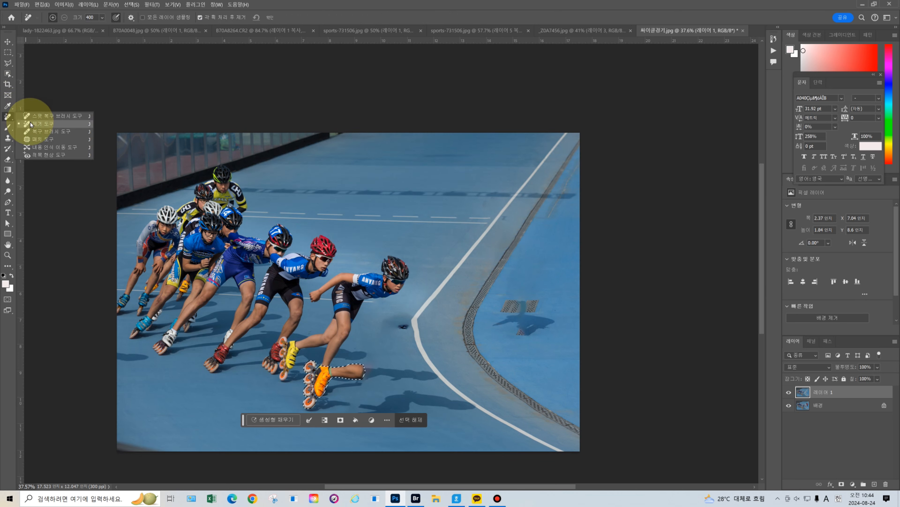
pyautogui.moveTo(345, 372)
pyautogui.mouseDown()
pyautogui.moveTo(305, 398)
pyautogui.moveTo(312, 370)
pyautogui.moveTo(310, 394)
pyautogui.moveTo(332, 382)
pyautogui.mouseUp()
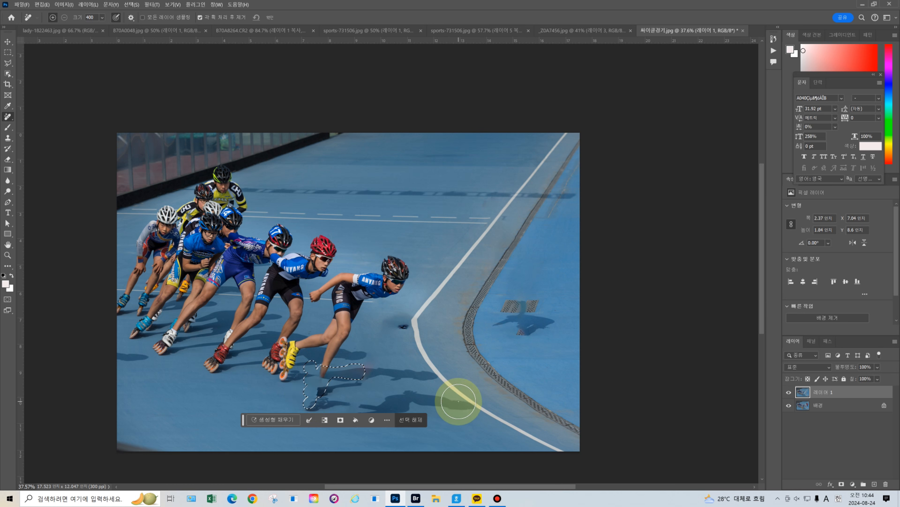
pyautogui.hotkey('ctrl', 'd')
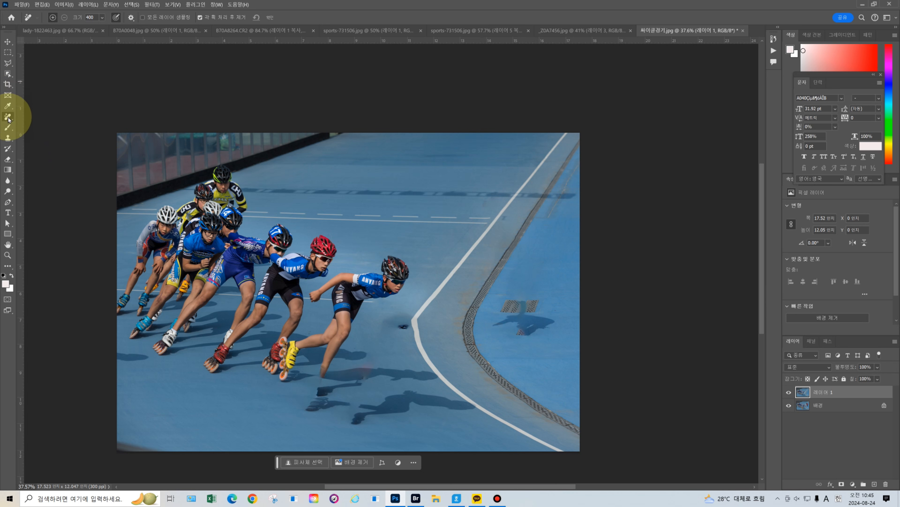
# - Enlarge the Clone Stamp brush and cover the woman's leftover shadow and grate with clean blue floor sampled nearby
pyautogui.click(9, 139)
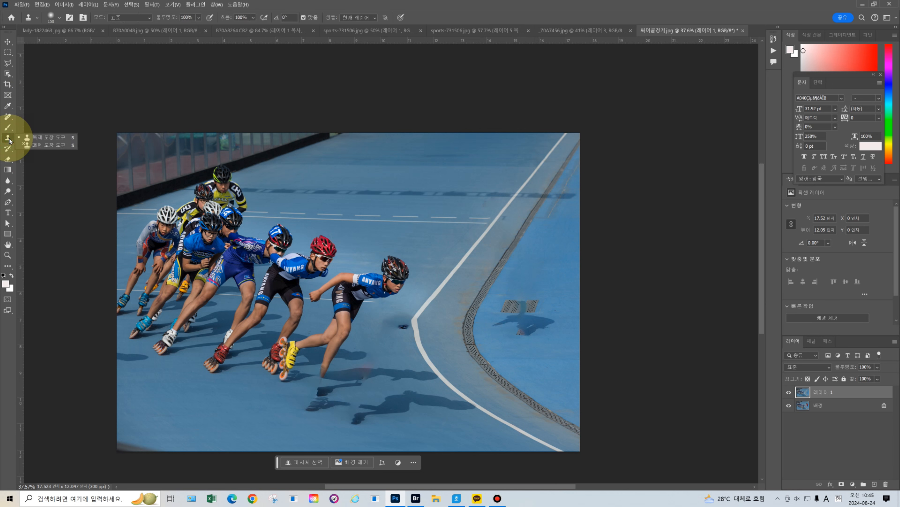
pyautogui.click(45, 137)
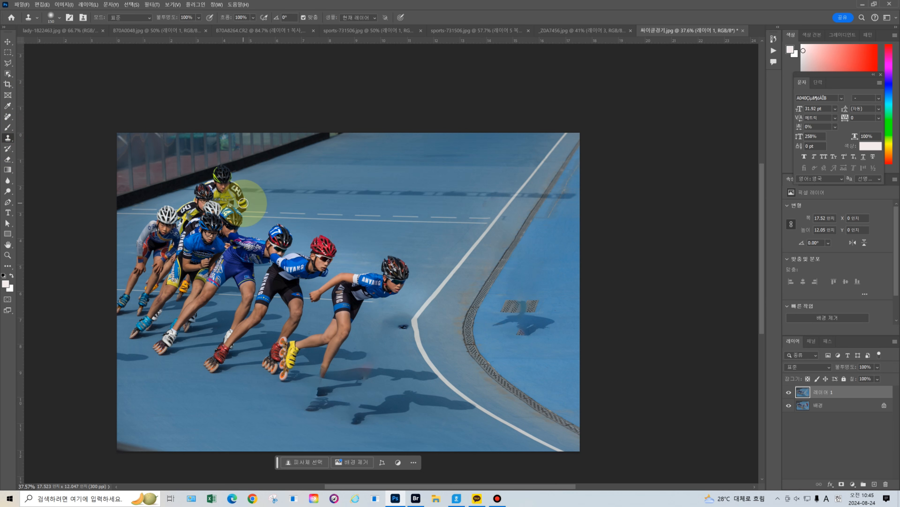
pyautogui.press(']')
pyautogui.press(']')
pyautogui.press(']')
pyautogui.press(']')
pyautogui.press(']')
pyautogui.press(']')
pyautogui.press(']')
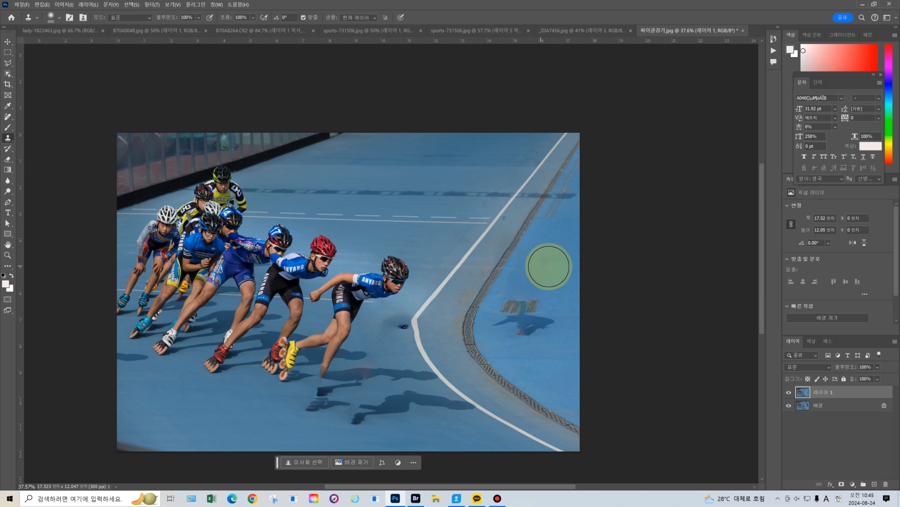
pyautogui.keyDown('alt'); pyautogui.click(554, 269); pyautogui.keyUp('alt')
pyautogui.moveTo(529, 300)
pyautogui.mouseDown()
pyautogui.moveTo(544, 323)
pyautogui.moveTo(530, 325)
pyautogui.moveTo(547, 324)
pyautogui.moveTo(514, 315)
pyautogui.moveTo(541, 297)
pyautogui.moveTo(505, 319)
pyautogui.mouseUp()
pyautogui.keyDown('alt'); pyautogui.click(546, 287); pyautogui.keyUp('alt')
pyautogui.keyDown('alt'); pyautogui.click(535, 289); pyautogui.keyUp('alt')
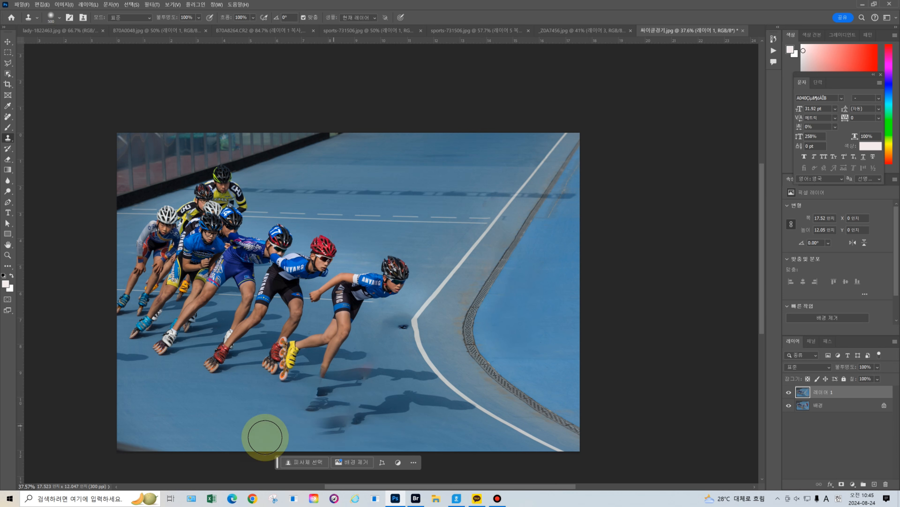
# - Clone clean track surface over the removed skater's large shadow and the dark skate remnants below the front skater
pyautogui.keyDown('alt'); pyautogui.click(421, 431); pyautogui.keyUp('alt')
pyautogui.moveTo(394, 404); pyautogui.dragTo(357, 414)
pyautogui.keyDown('alt'); pyautogui.click(424, 426); pyautogui.keyUp('alt')
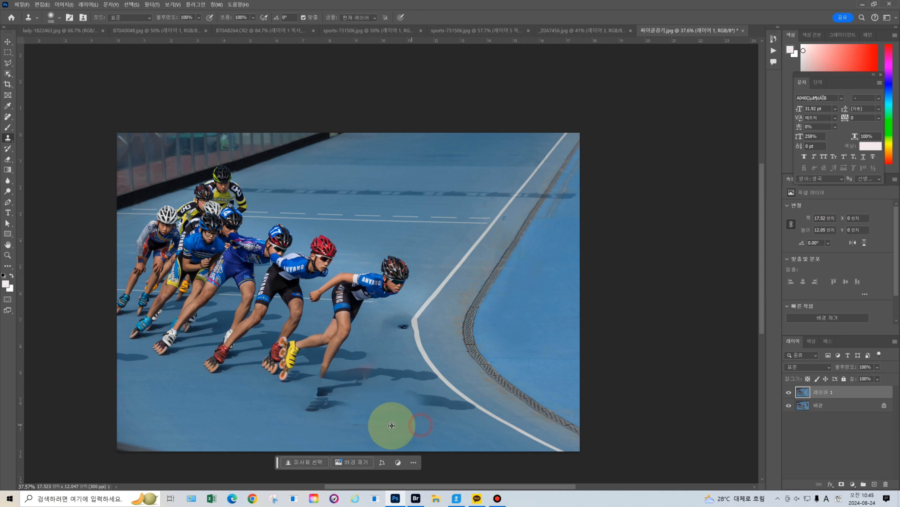
pyautogui.click(362, 426)
pyautogui.moveTo(345, 396); pyautogui.dragTo(313, 403)
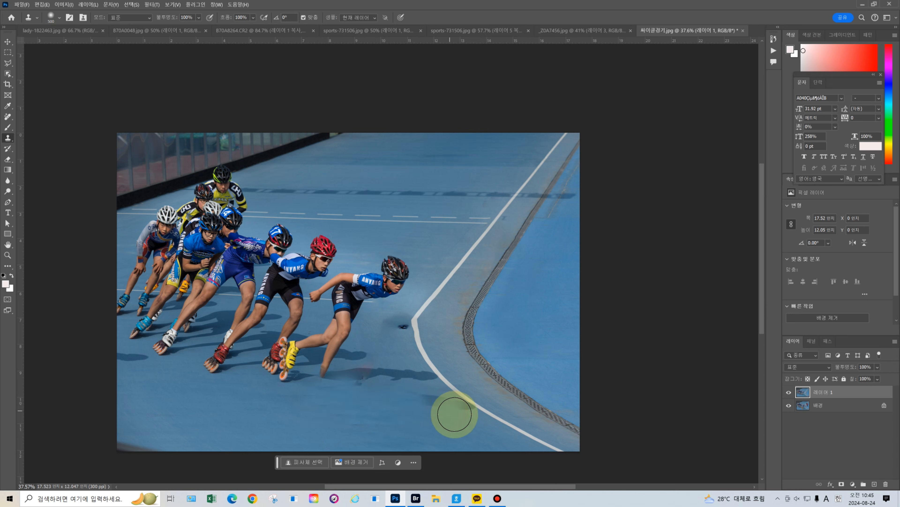
# - Clone clean floor over the shadow remnant beside the curved white line and the dark spot near the line's bend
pyautogui.click(427, 408)
pyautogui.click(459, 415)
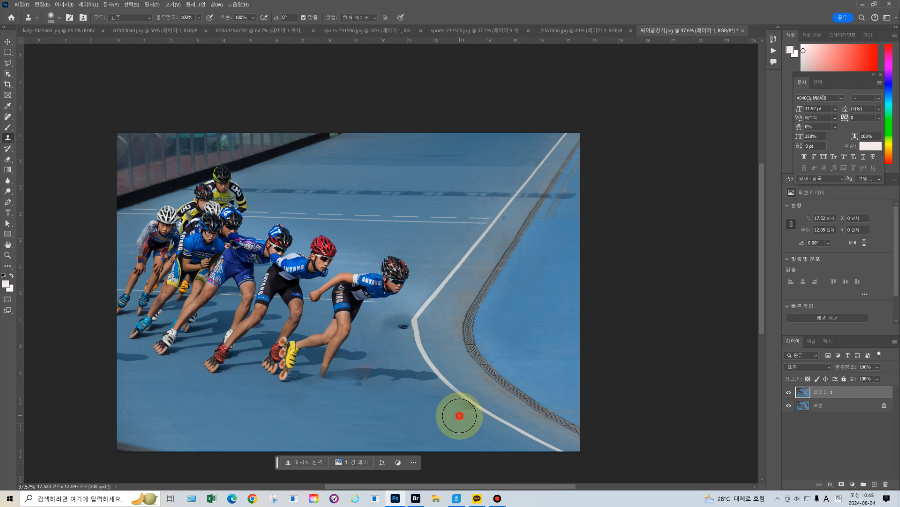
pyautogui.click(430, 409)
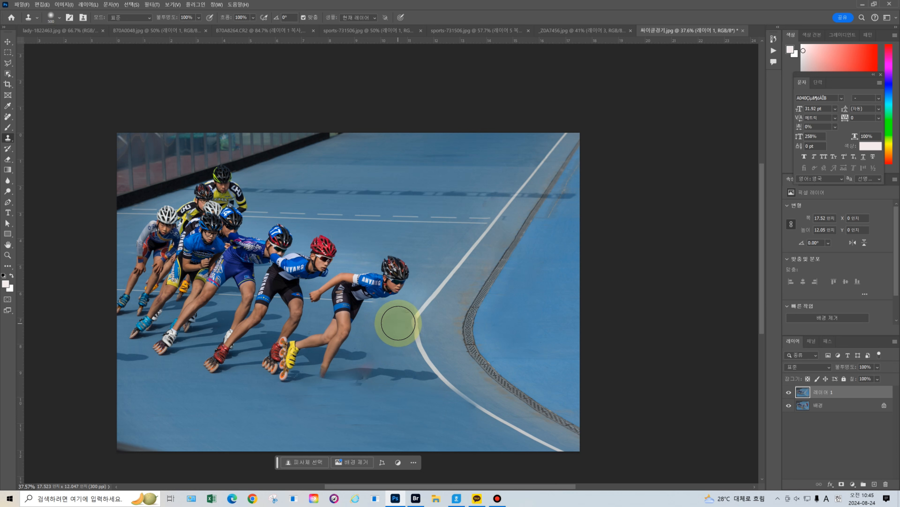
pyautogui.click(401, 319)
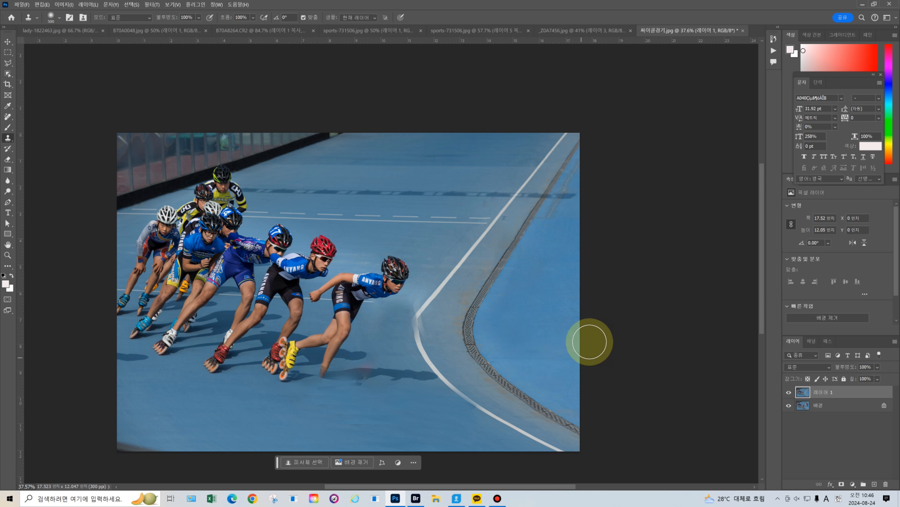
# - Clone plain blue floor over the distorted bend of the white line, clearing the kinked section between its straight and curved parts
pyautogui.scroll(1, 573, 368)
pyautogui.scroll(1, 573, 366)
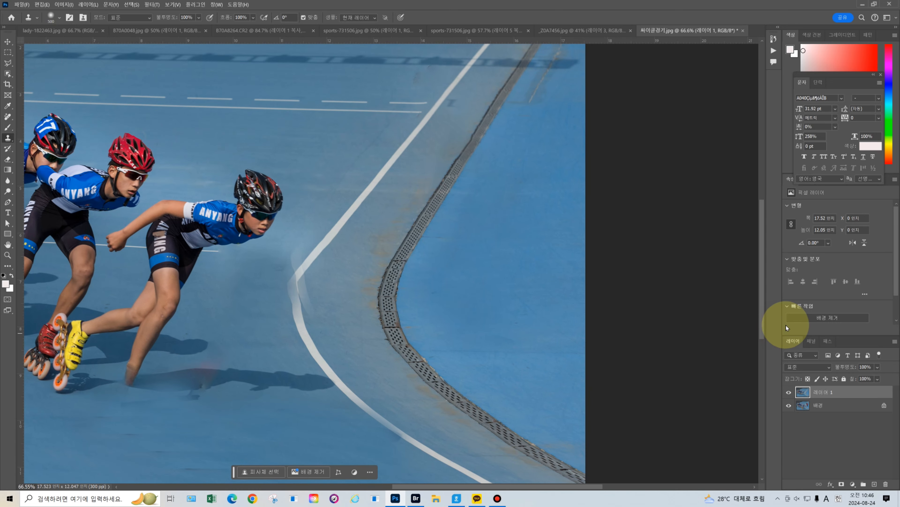
pyautogui.moveTo(762, 322); pyautogui.dragTo(767, 332)
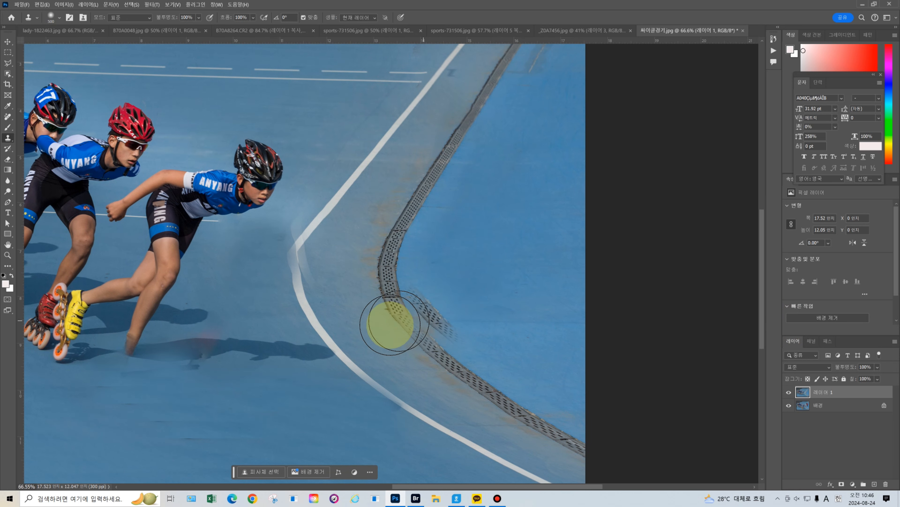
pyautogui.keyDown('alt'); pyautogui.click(260, 281); pyautogui.keyUp('alt')
pyautogui.moveTo(263, 279)
pyautogui.mouseDown()
pyautogui.moveTo(293, 280)
pyautogui.moveTo(295, 259)
pyautogui.mouseUp()
pyautogui.click(290, 226)
pyautogui.click(303, 259)
pyautogui.click(291, 251)
pyautogui.click(285, 266)
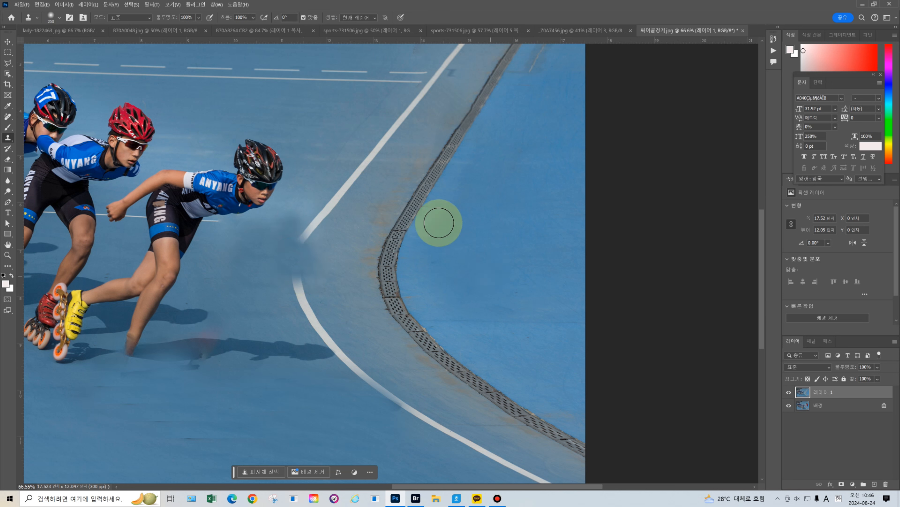
pyautogui.scroll(2, 353, 160)
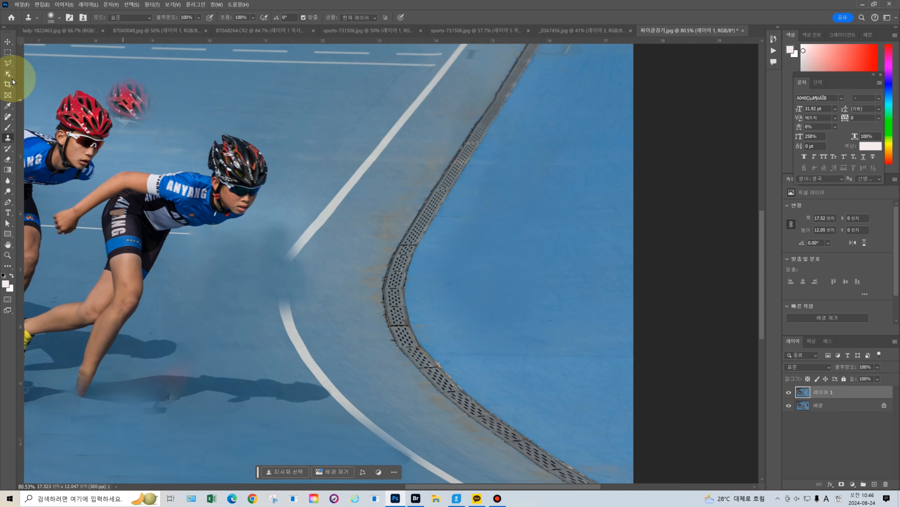
# - Select a straight section of the white line above the gap with the Polygonal Lasso and copy it to a new layer
pyautogui.click(7, 63)
pyautogui.click(27, 70)
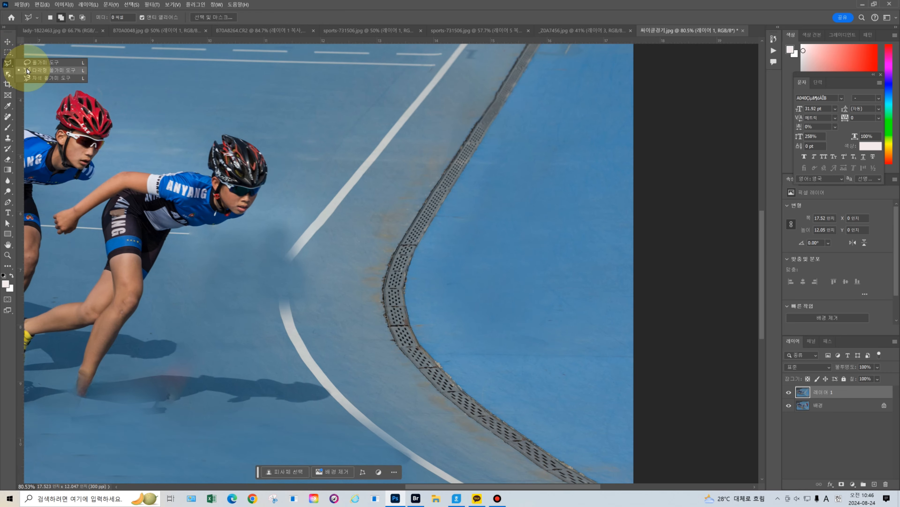
pyautogui.click(407, 110)
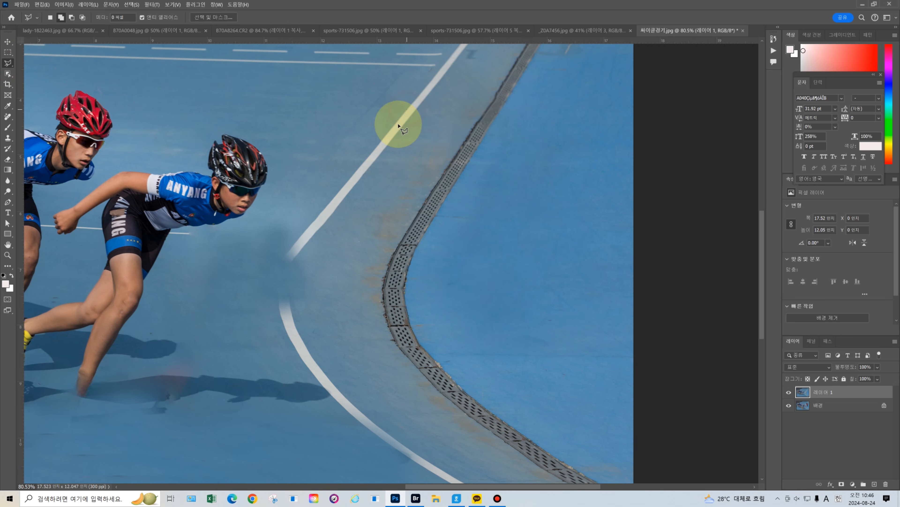
pyautogui.click(311, 241)
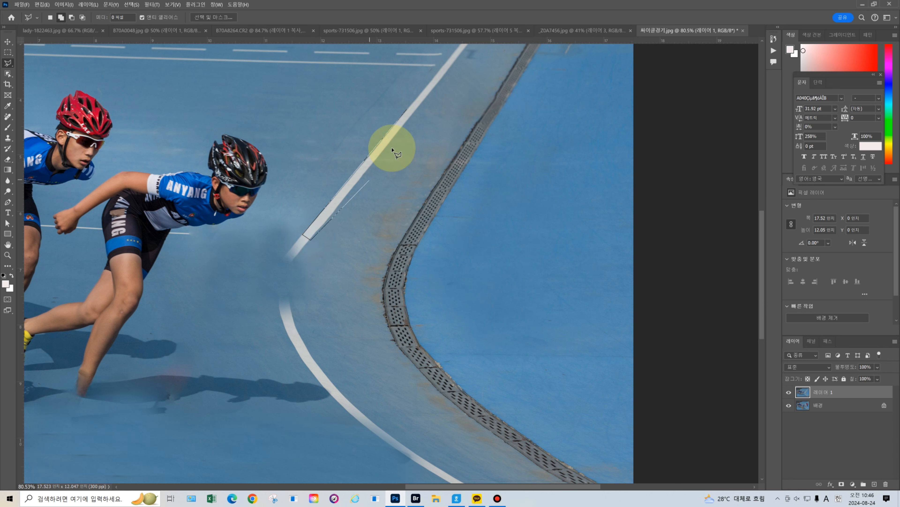
pyautogui.doubleClick(408, 109)
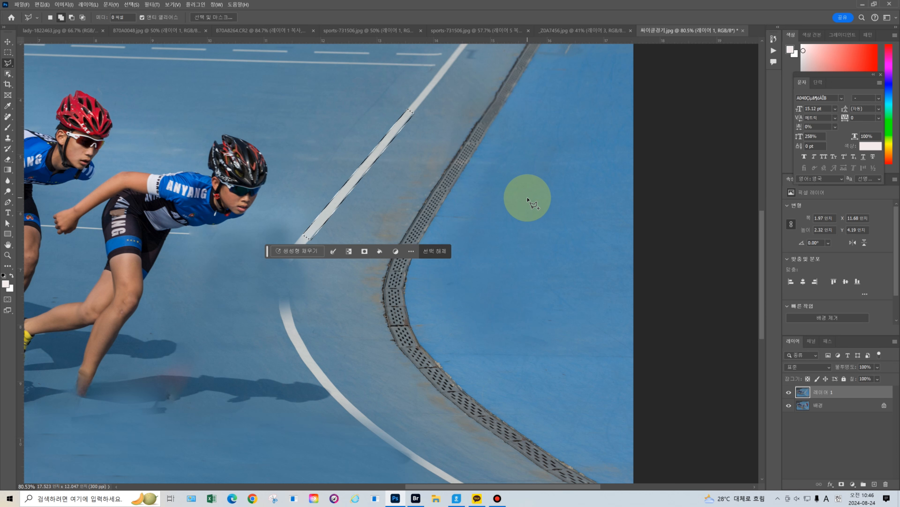
pyautogui.hotkey('ctrl', 'j')
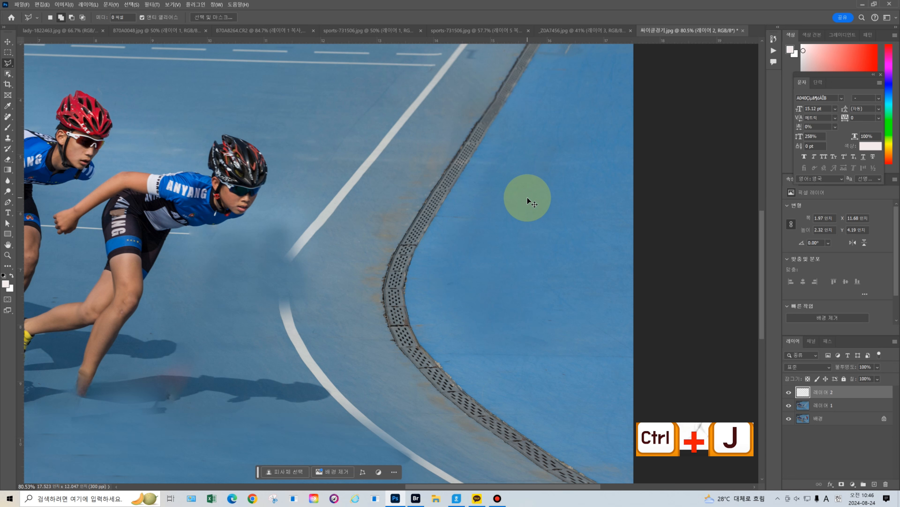
# - Move the copied line section over the gap and warp it into a curve joining the straight and curved parts of the white line
pyautogui.hotkey('ctrl', 't')
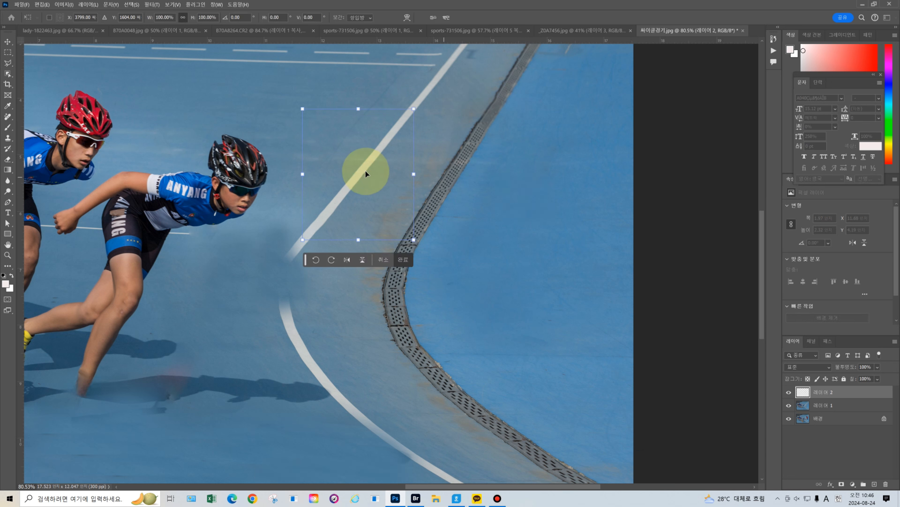
pyautogui.moveTo(370, 198); pyautogui.dragTo(289, 301)
pyautogui.rightClick(297, 284)
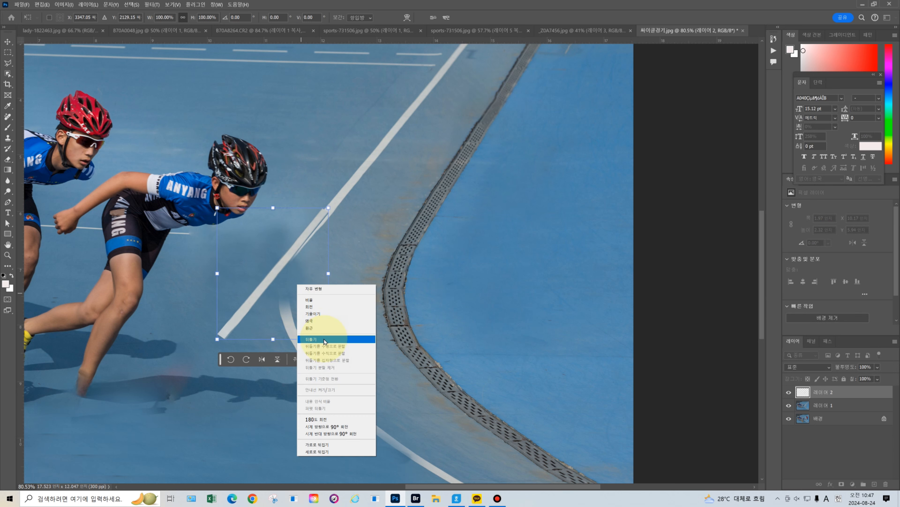
pyautogui.click(325, 340)
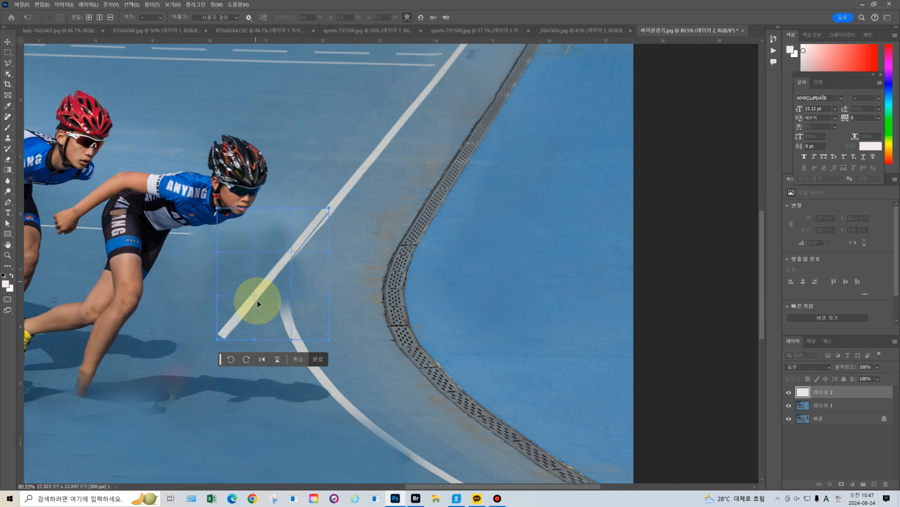
pyautogui.moveTo(217, 340); pyautogui.dragTo(329, 388)
pyautogui.moveTo(290, 339)
pyautogui.mouseDown()
pyautogui.moveTo(306, 343)
pyautogui.moveTo(284, 333)
pyautogui.moveTo(295, 334)
pyautogui.mouseUp()
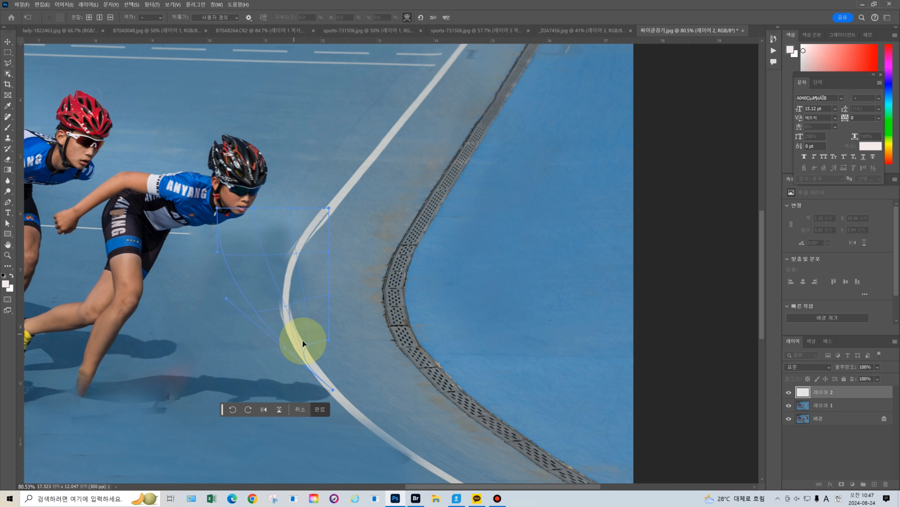
pyautogui.moveTo(333, 389); pyautogui.dragTo(335, 387)
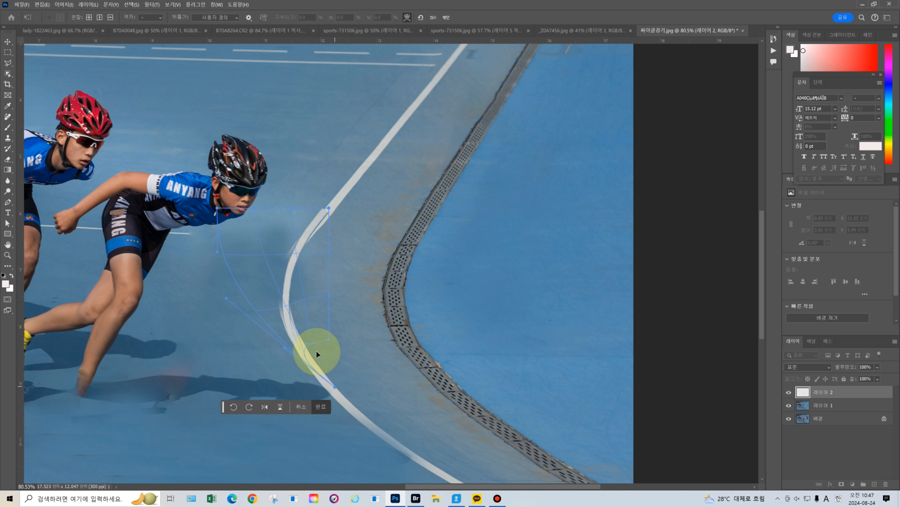
pyautogui.moveTo(279, 296); pyautogui.dragTo(283, 297)
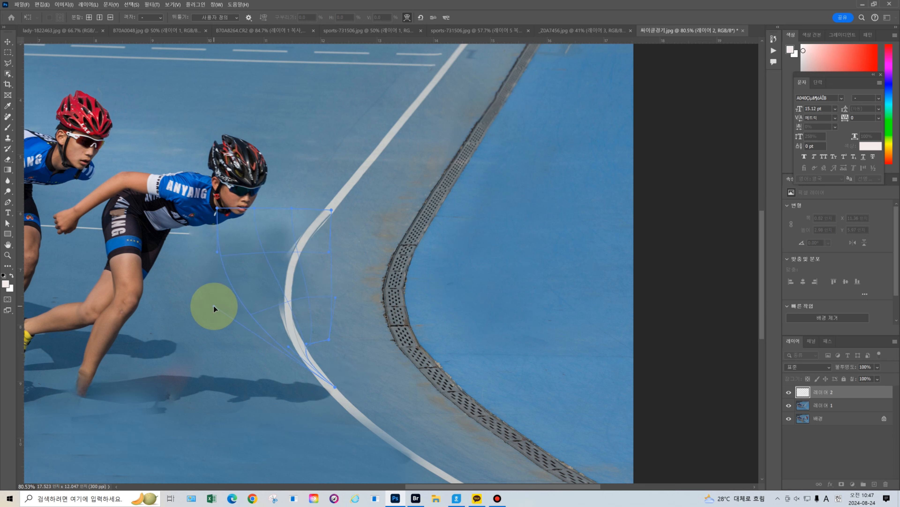
pyautogui.moveTo(210, 305); pyautogui.dragTo(204, 303)
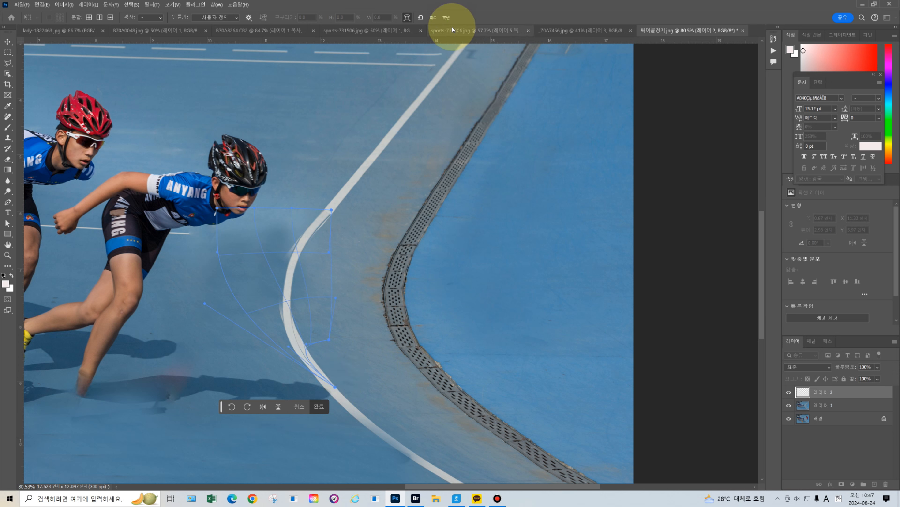
pyautogui.click(446, 17)
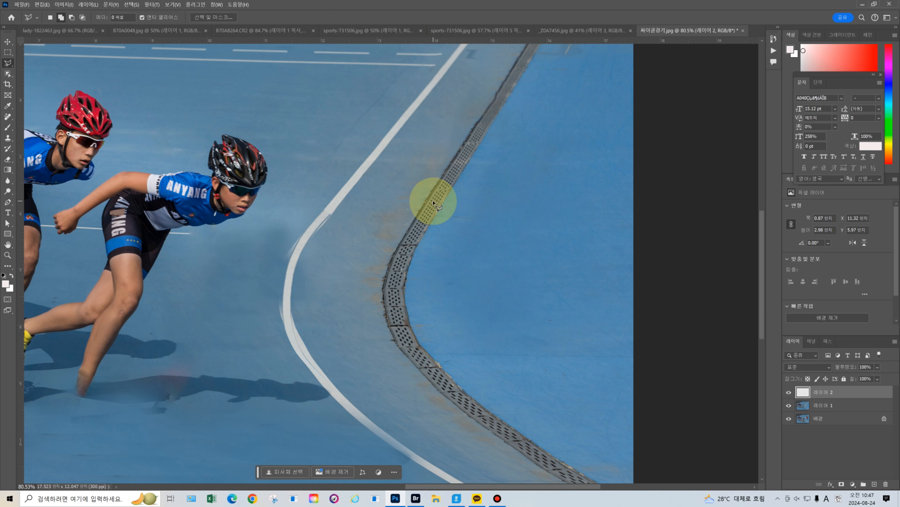
# - Stamp all visible layers into a new layer and lasso the front skater's yellow skate and lower leg with the Object Selection tool
pyautogui.hotkey('ctrl', 'shift', 'alt', 'e')
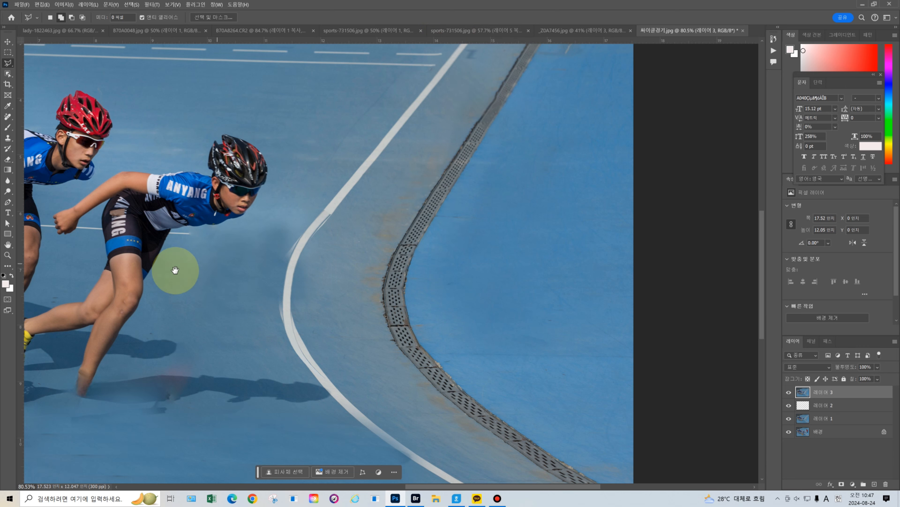
pyautogui.moveTo(130, 310)
pyautogui.mouseDown()
pyautogui.moveTo(245, 295)
pyautogui.moveTo(366, 246)
pyautogui.mouseUp()
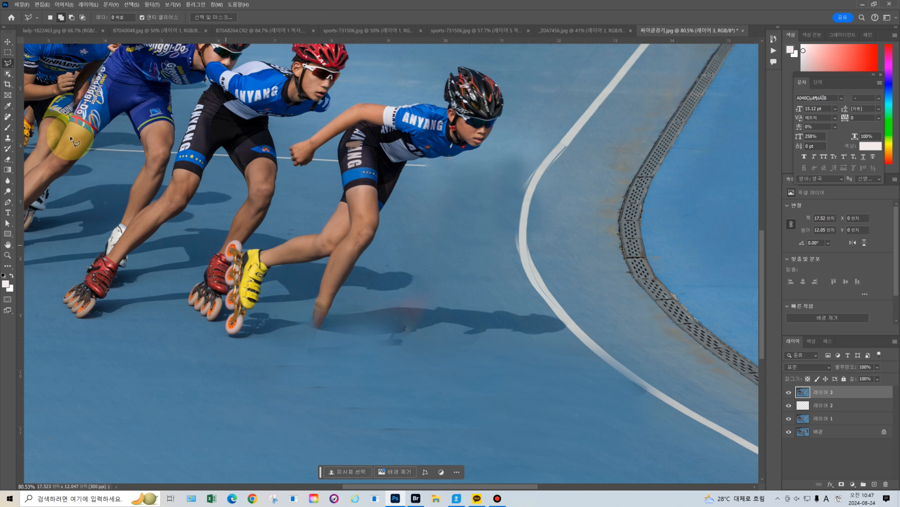
pyautogui.moveTo(8, 73); pyautogui.dragTo(31, 76)
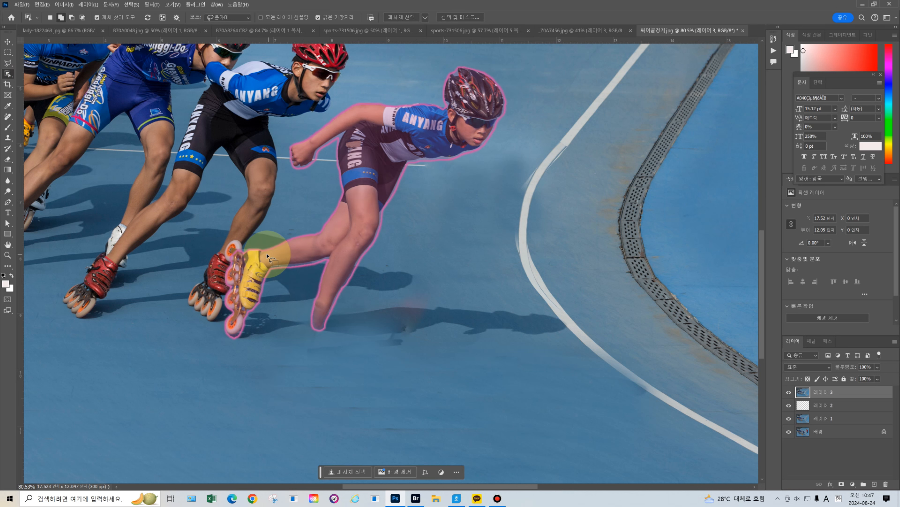
pyautogui.moveTo(241, 234)
pyautogui.mouseDown()
pyautogui.moveTo(304, 234)
pyautogui.moveTo(309, 255)
pyautogui.moveTo(269, 322)
pyautogui.moveTo(250, 339)
pyautogui.moveTo(226, 344)
pyautogui.moveTo(212, 337)
pyautogui.moveTo(204, 283)
pyautogui.moveTo(272, 234)
pyautogui.moveTo(316, 229)
pyautogui.mouseUp()
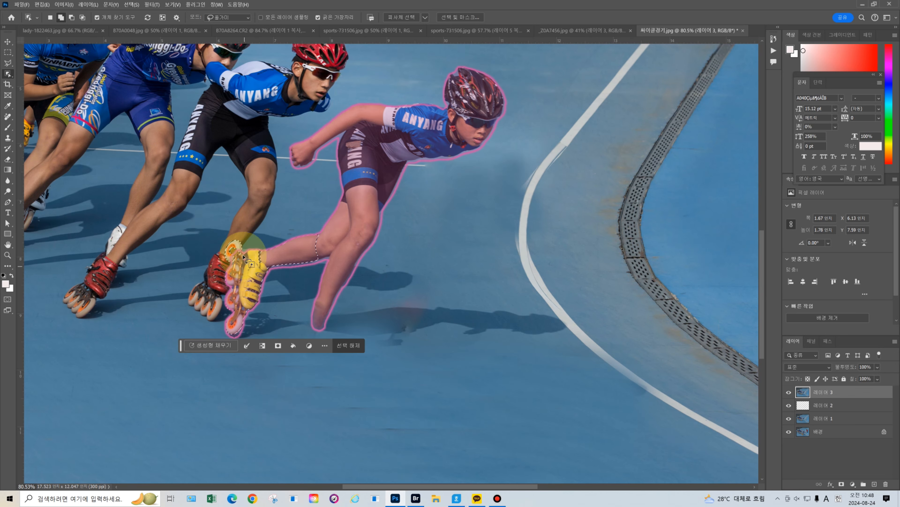
# - Add the missed wheel area to the skate selection with the Quick Selection tool and copy the selection to a new layer
pyautogui.scroll(2, 251, 270)
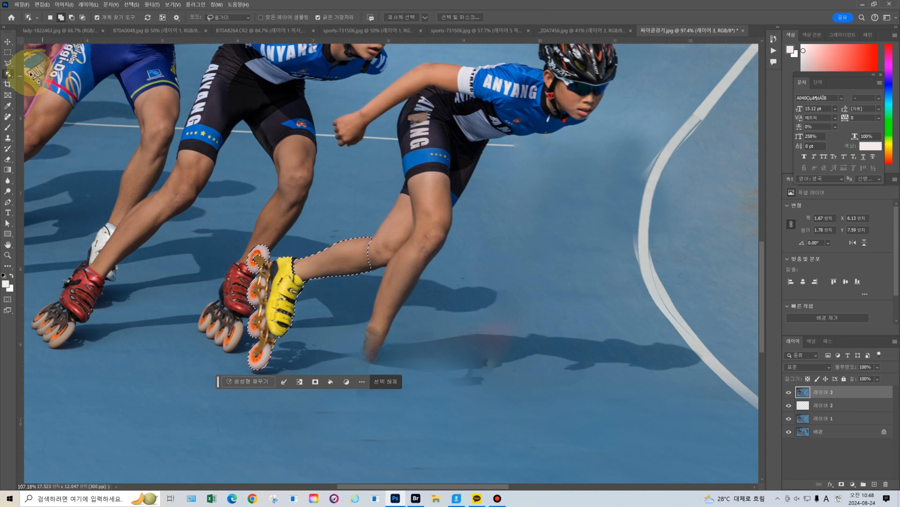
pyautogui.click(7, 75)
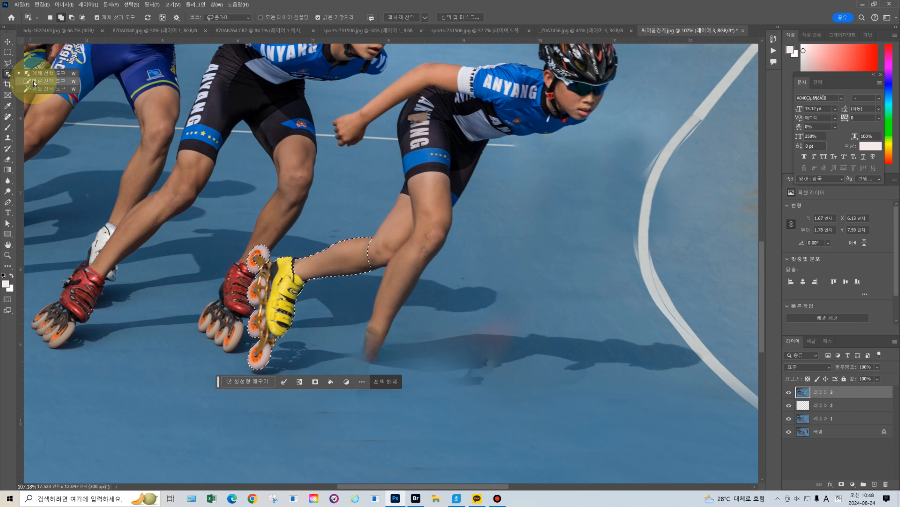
pyautogui.click(39, 84)
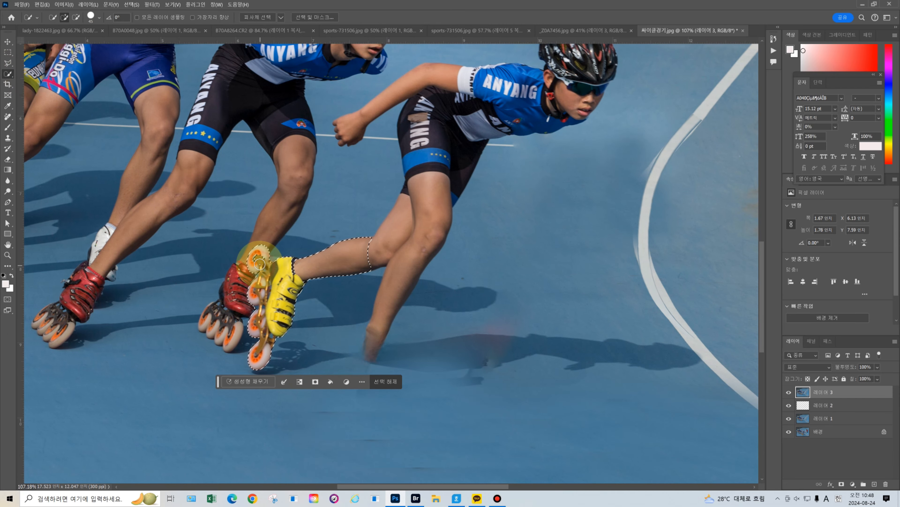
pyautogui.moveTo(259, 261); pyautogui.dragTo(259, 256)
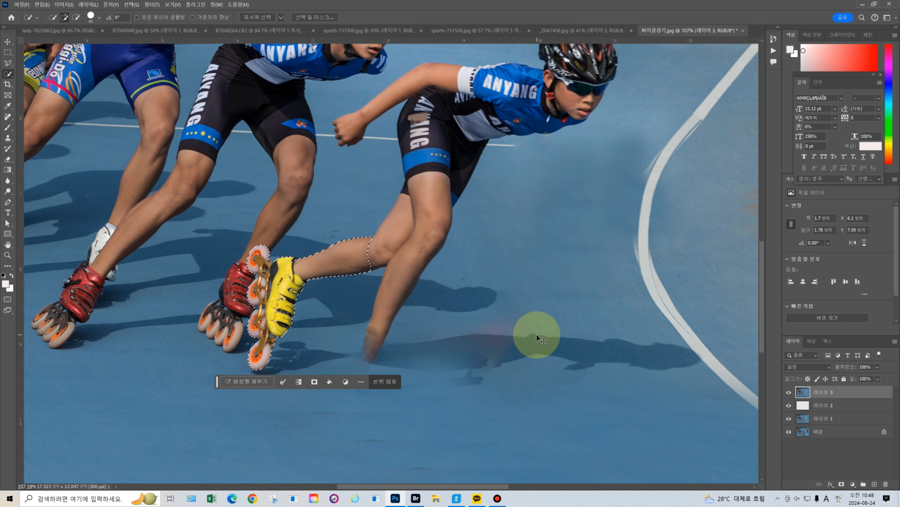
pyautogui.hotkey('ctrl', 'j')
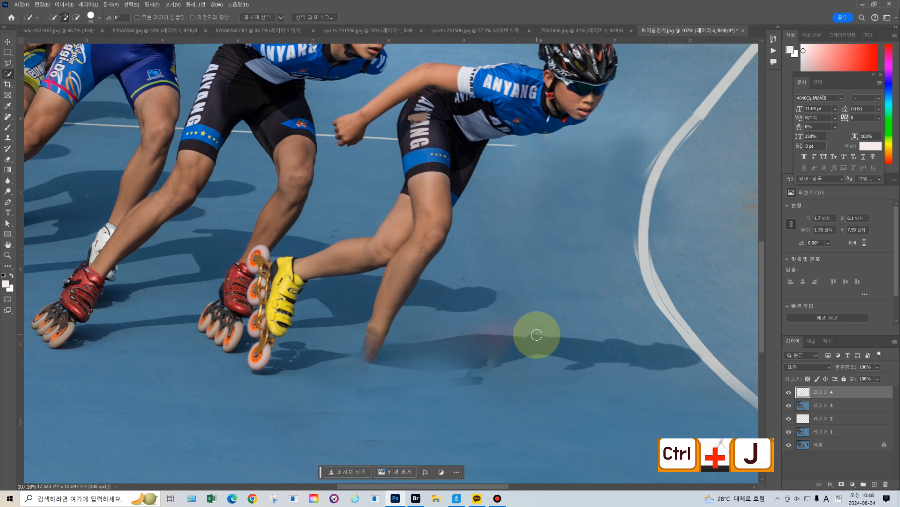
# - Move, rotate and distort the copied skate and lower leg to replace the missing foot on the front skater's other leg
pyautogui.hotkey('ctrl', 't')
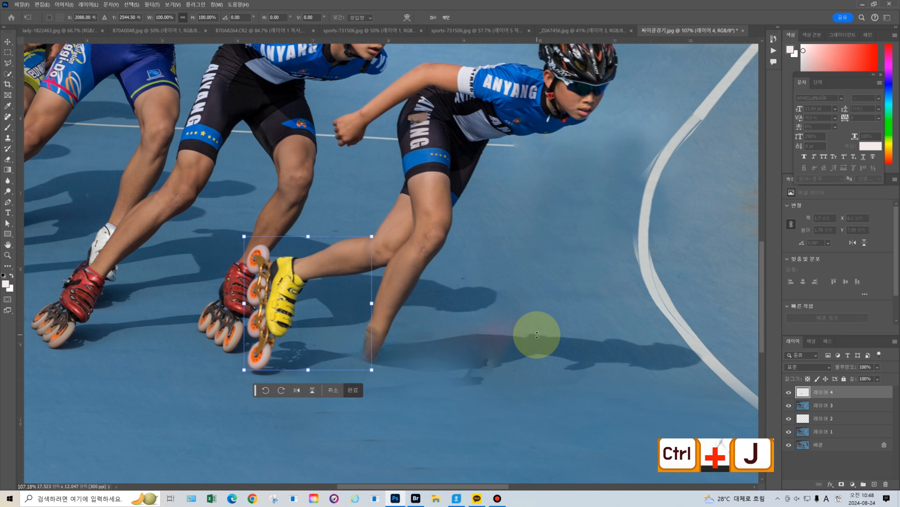
pyautogui.moveTo(322, 355); pyautogui.dragTo(404, 396)
pyautogui.moveTo(452, 425); pyautogui.dragTo(526, 322)
pyautogui.moveTo(453, 341); pyautogui.dragTo(460, 355)
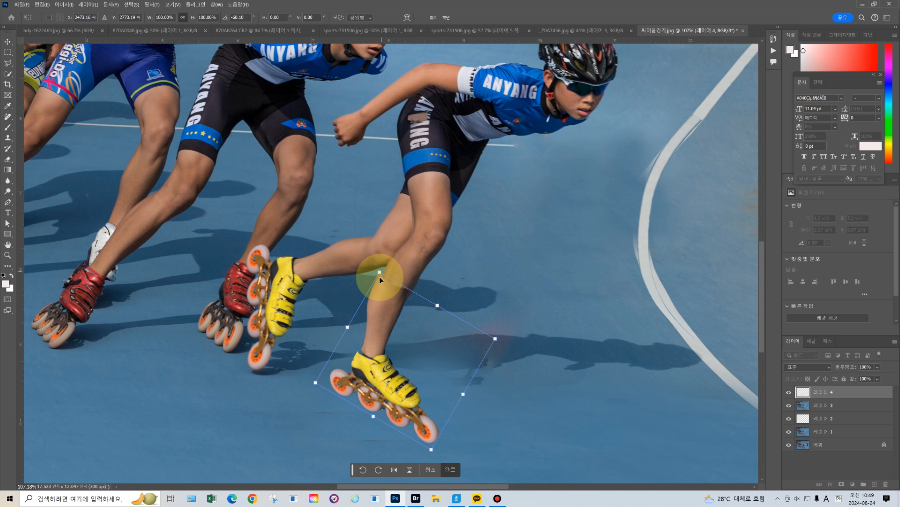
pyautogui.moveTo(379, 273); pyautogui.dragTo(386, 272)
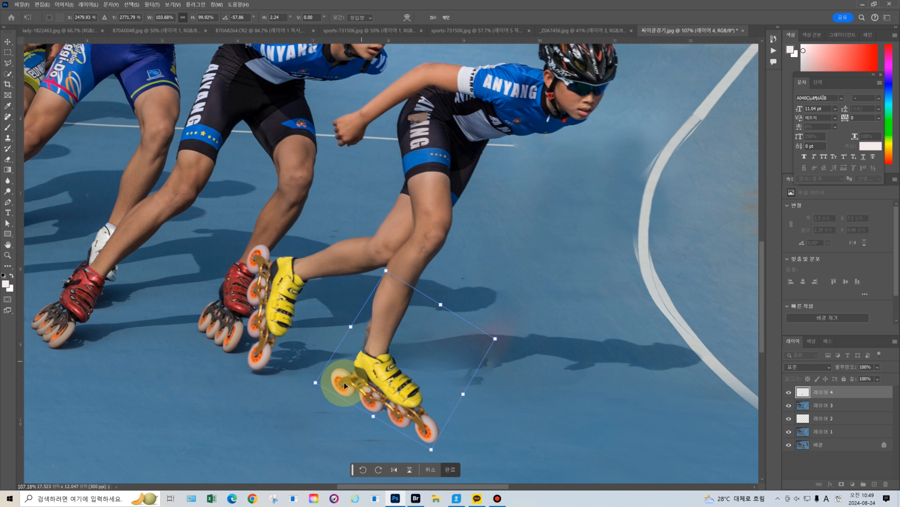
pyautogui.moveTo(314, 382); pyautogui.dragTo(305, 378)
pyautogui.moveTo(431, 447); pyautogui.dragTo(426, 446)
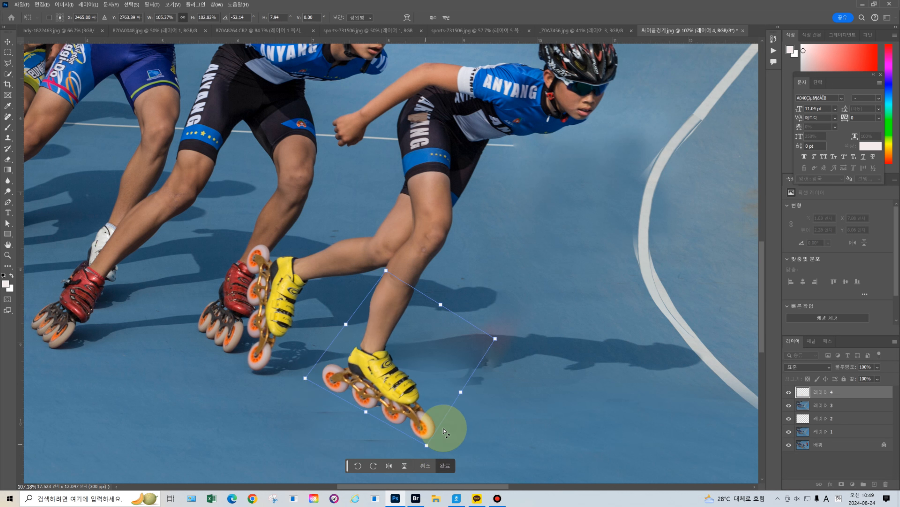
pyautogui.click(448, 18)
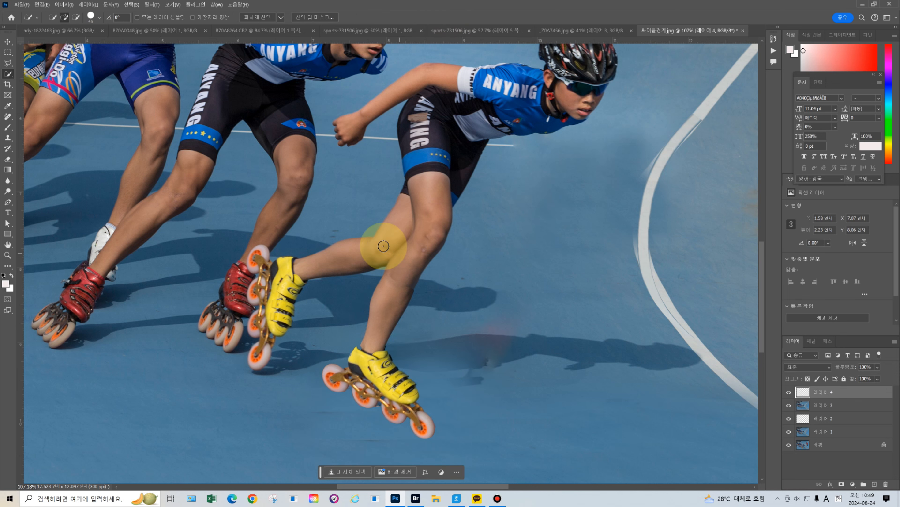
# - Fit the whole photo in view and compare the retouched result with the original background layer
pyautogui.click(10, 245)
pyautogui.doubleClick(10, 245)
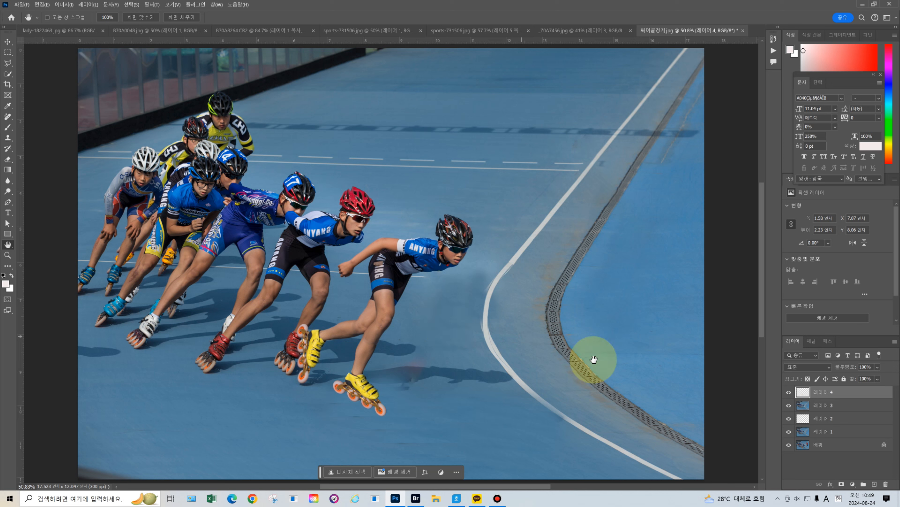
pyautogui.keyDown('alt'); pyautogui.click(789, 447); pyautogui.keyUp('alt')
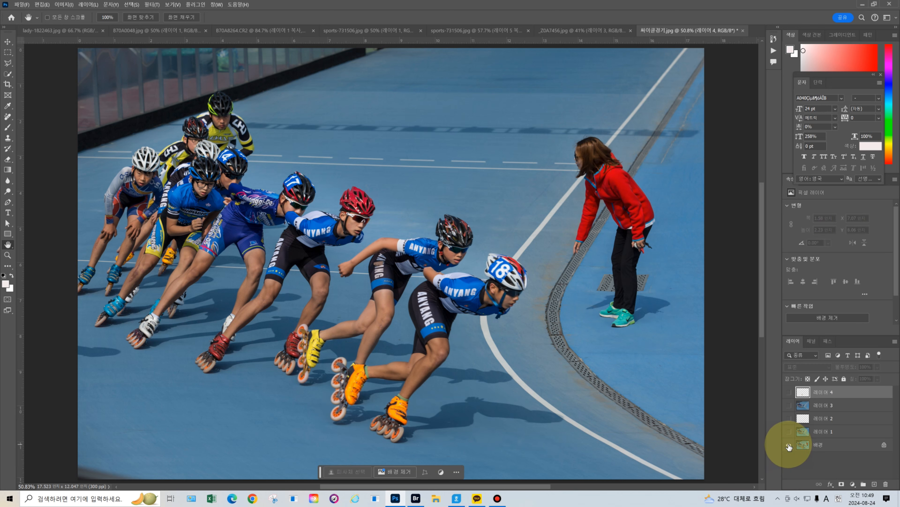
pyautogui.keyDown('alt'); pyautogui.click(789, 446); pyautogui.keyUp('alt')
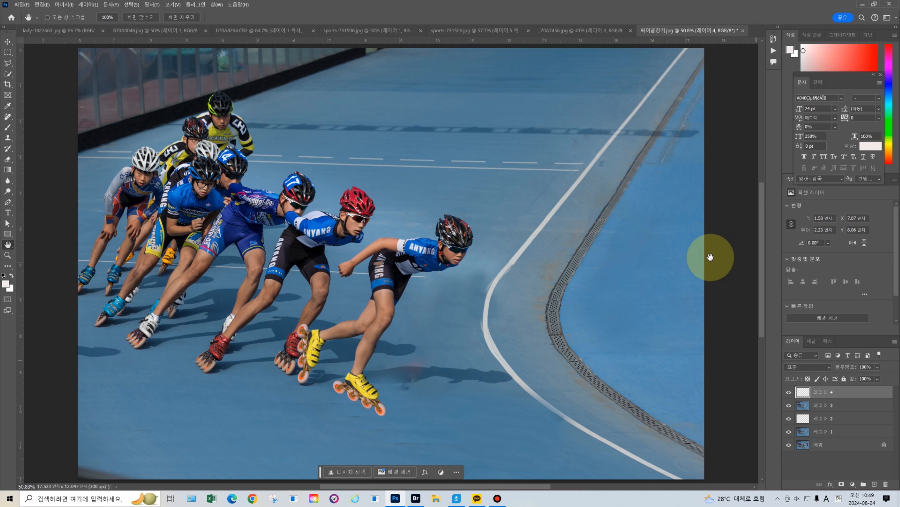
# - Switch to the _Z0A7456.jpg riverside cyclist photo and delete all layers above the background
pyautogui.click(586, 33)
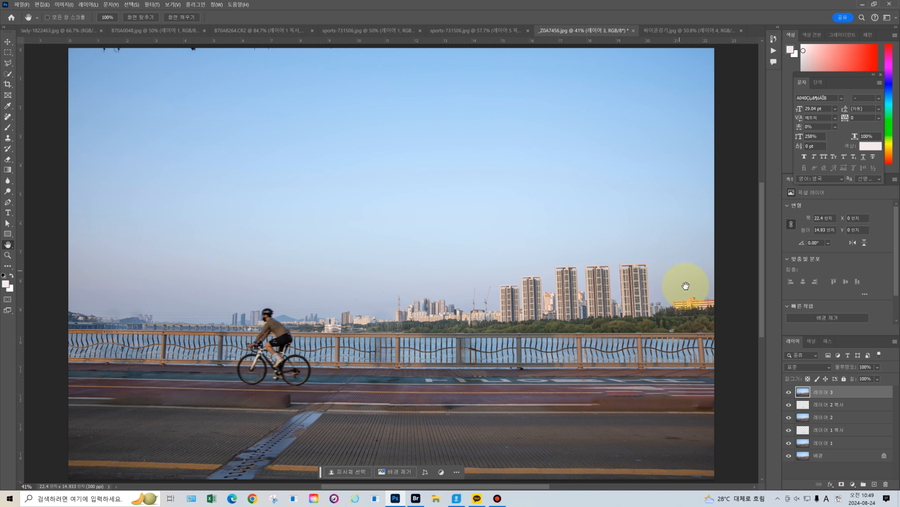
pyautogui.keyDown('shift'); pyautogui.click(859, 443); pyautogui.keyUp('shift')
pyautogui.moveTo(861, 444); pyautogui.dragTo(887, 482)
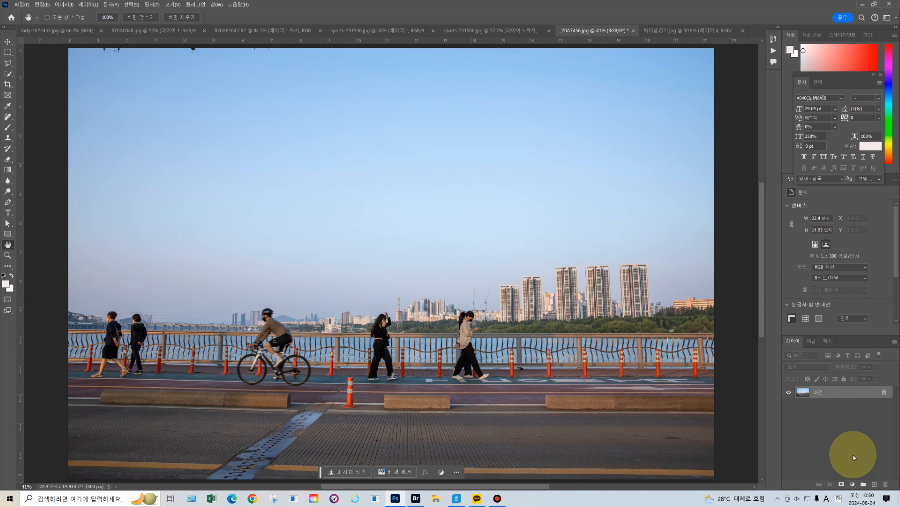
# - Duplicate the cyclist photo's background onto a new layer and bring the pedestrians and cyclist into closer view
pyautogui.hotkey('ctrl', 'j')
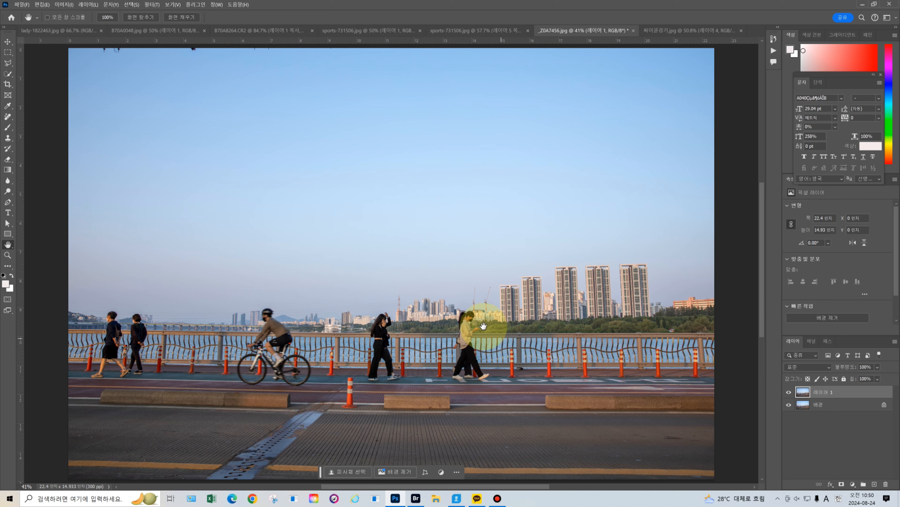
pyautogui.scroll(2, 224, 325)
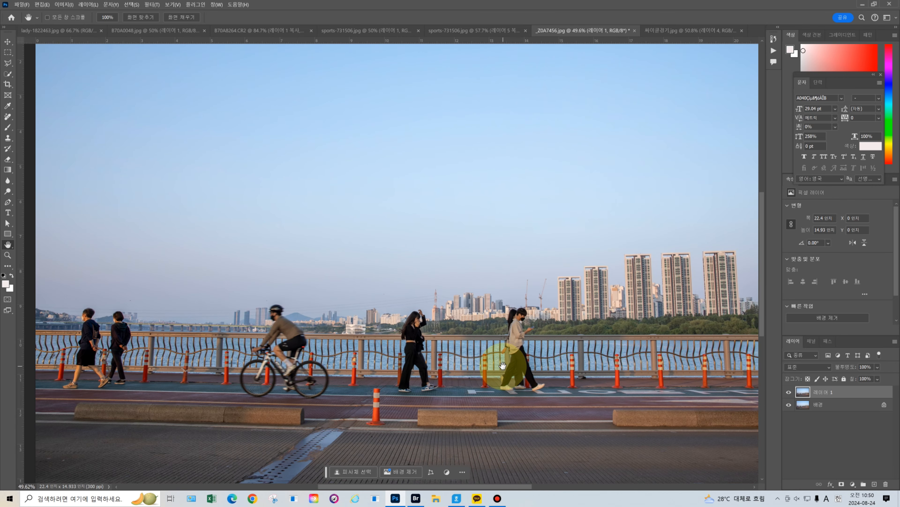
pyautogui.moveTo(438, 488); pyautogui.dragTo(392, 486)
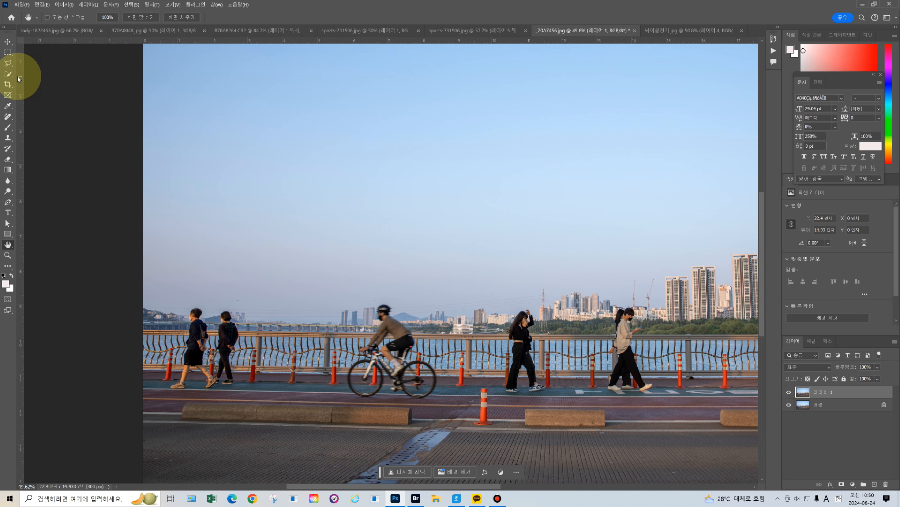
# - Select the two pedestrians behind the cyclist and the walkers ahead with the Object Selection tool
pyautogui.click(11, 74)
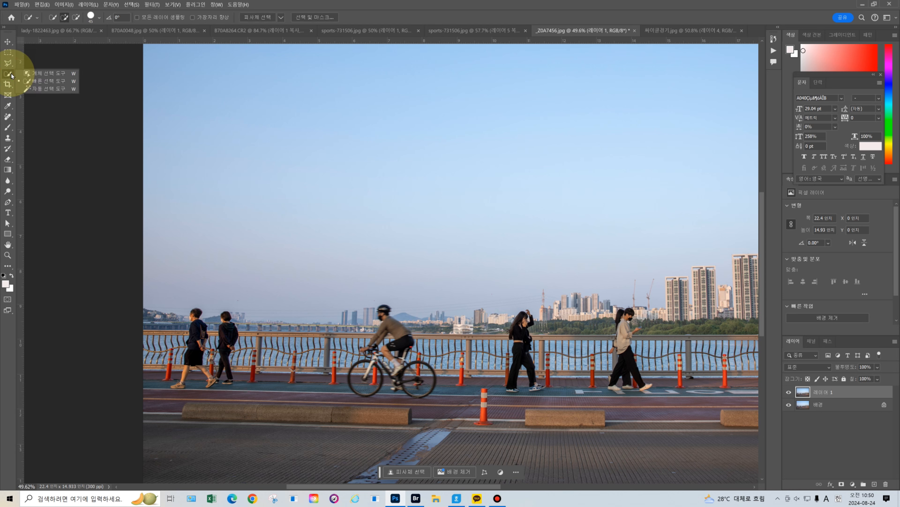
pyautogui.click(36, 74)
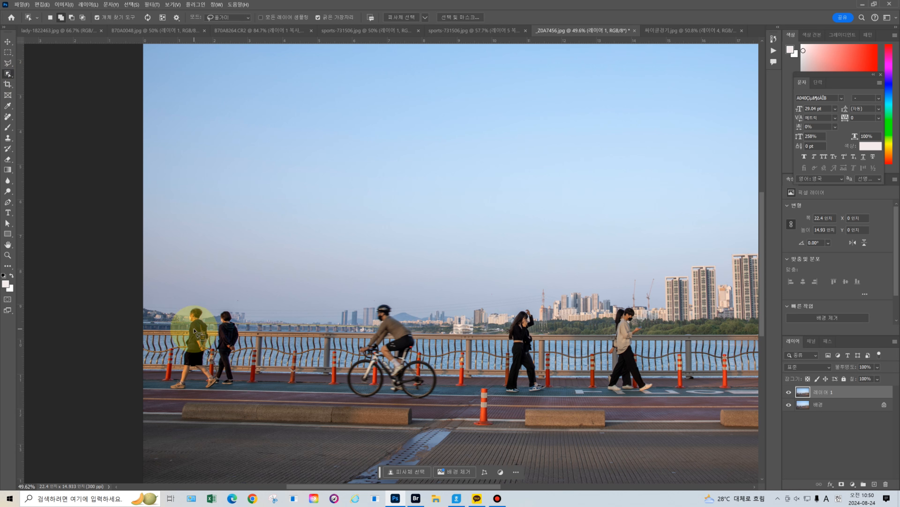
pyautogui.click(194, 331)
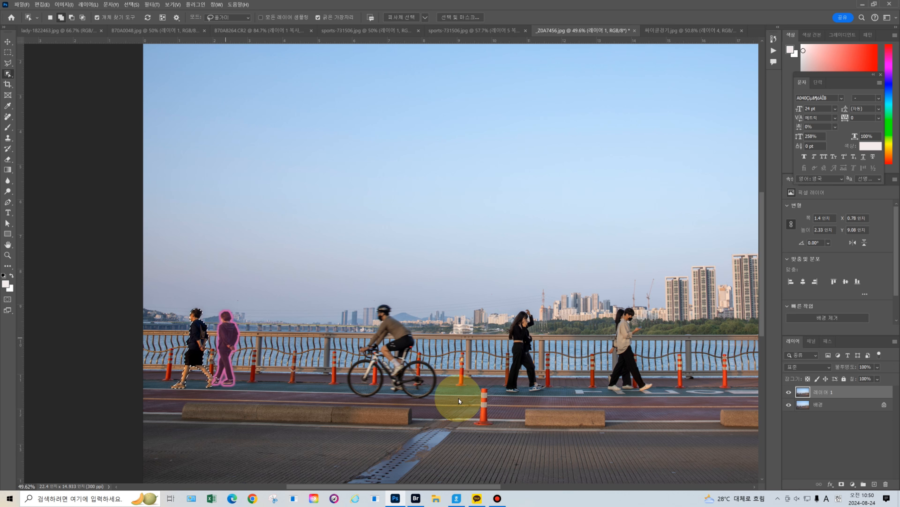
pyautogui.click(516, 354)
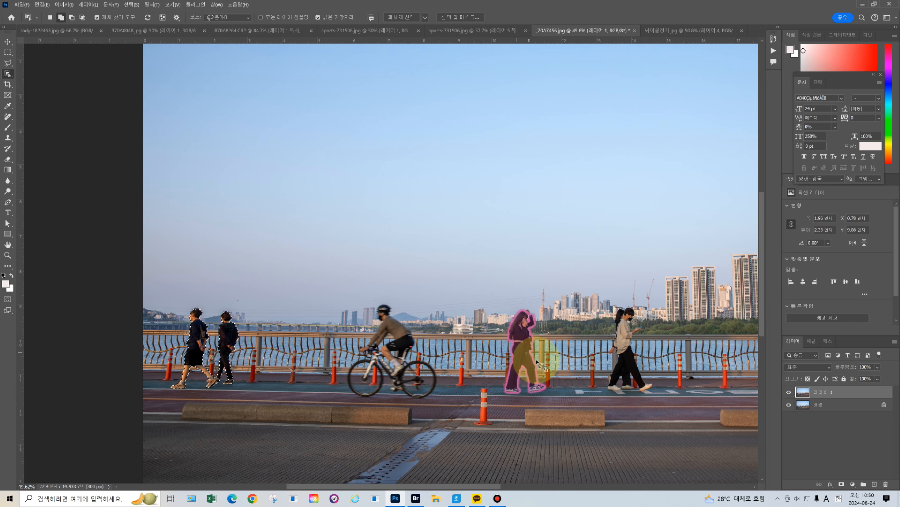
pyautogui.click(621, 356)
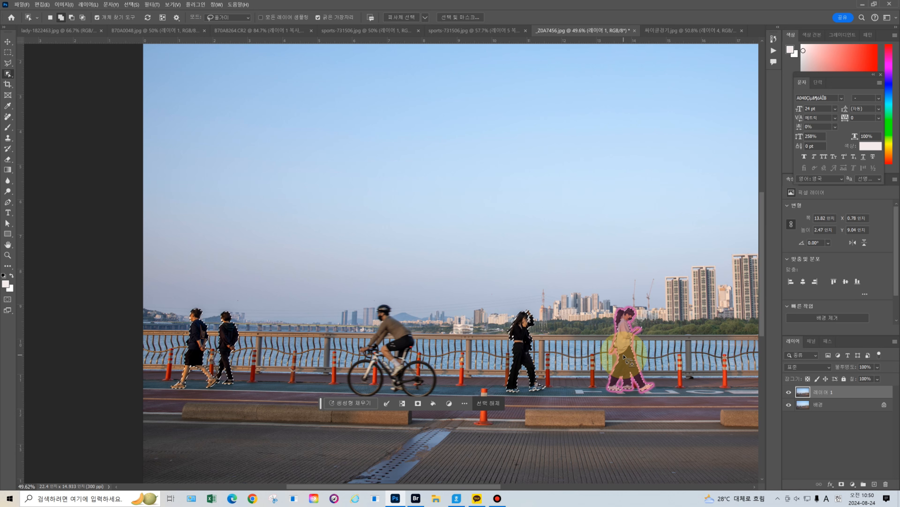
# - Expand the selection around the pedestrians by 7 pixels
pyautogui.moveTo(443, 486); pyautogui.dragTo(436, 486)
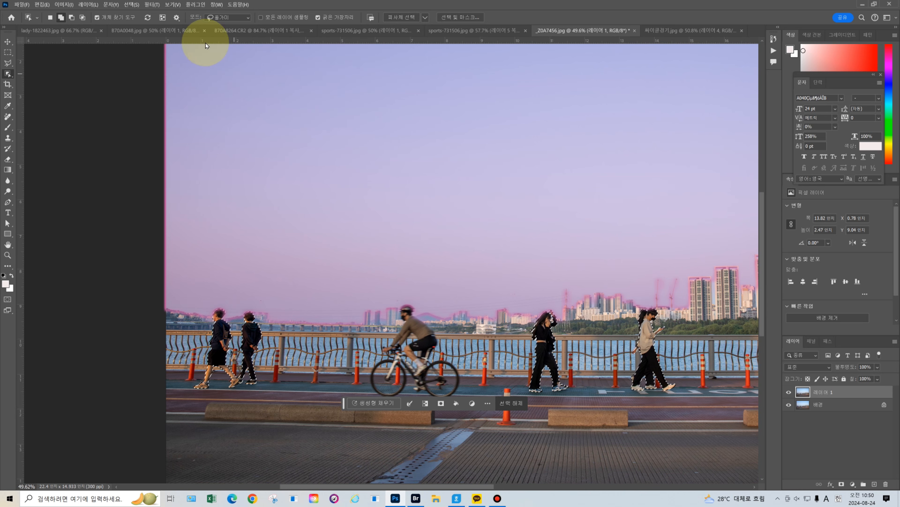
pyautogui.click(131, 4)
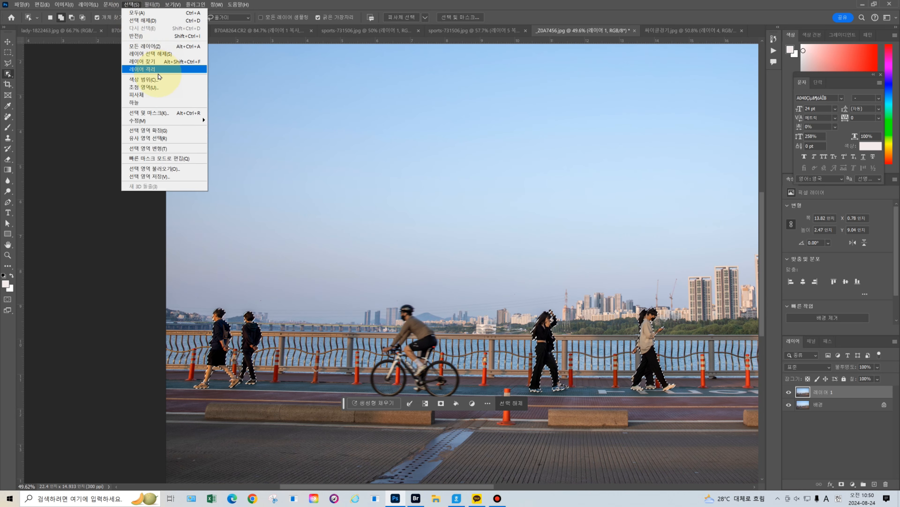
pyautogui.moveTo(168, 119)
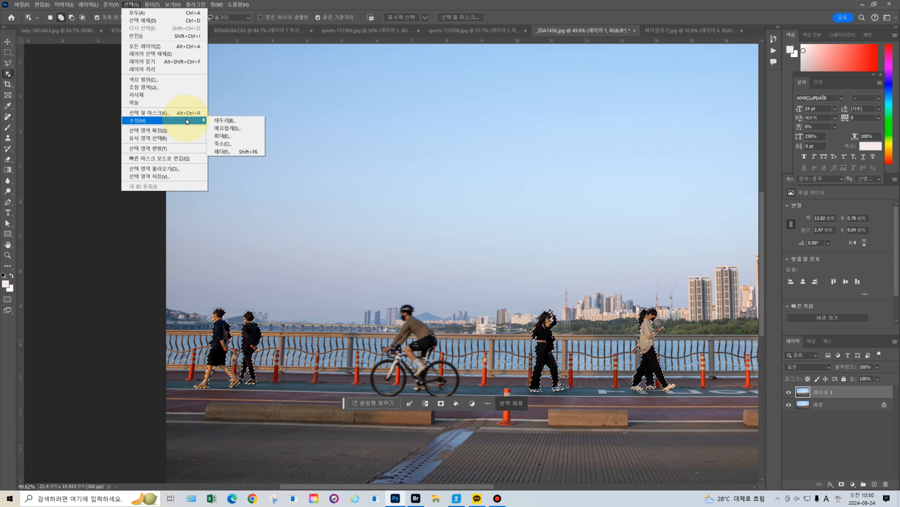
pyautogui.click(237, 138)
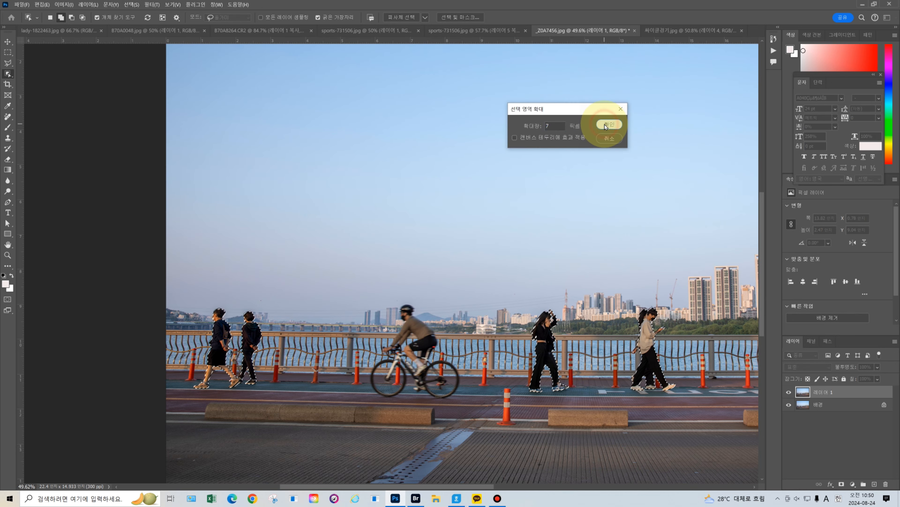
pyautogui.click(604, 124)
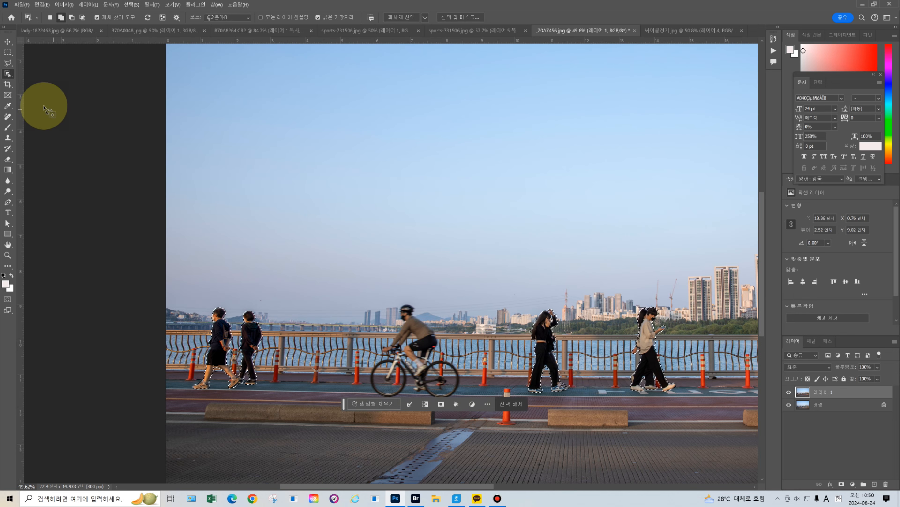
# - Try to erase all the selected pedestrians with the Remove tool, then undo the removals
pyautogui.click(8, 116)
pyautogui.click(38, 124)
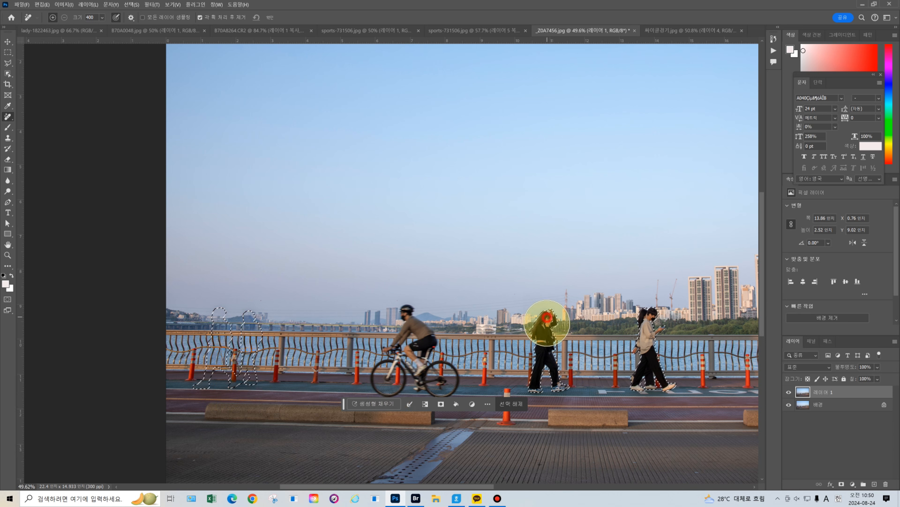
pyautogui.moveTo(645, 355)
pyautogui.mouseDown()
pyautogui.moveTo(651, 318)
pyautogui.moveTo(648, 379)
pyautogui.moveTo(666, 390)
pyautogui.moveTo(648, 309)
pyautogui.moveTo(669, 311)
pyautogui.mouseUp()
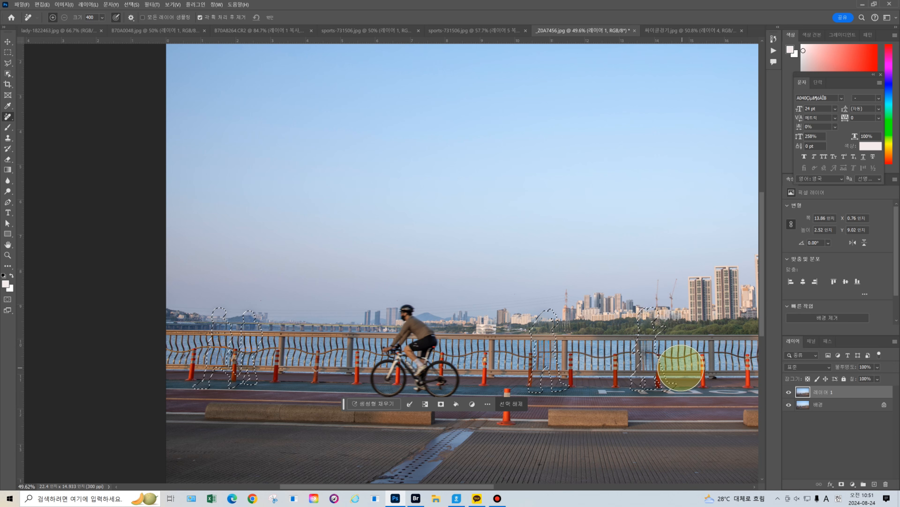
pyautogui.hotkey('ctrl', 'z')
pyautogui.hotkey('ctrl', 'z')
pyautogui.hotkey('ctrl', 'z')
pyautogui.hotkey('ctrl', 'z')
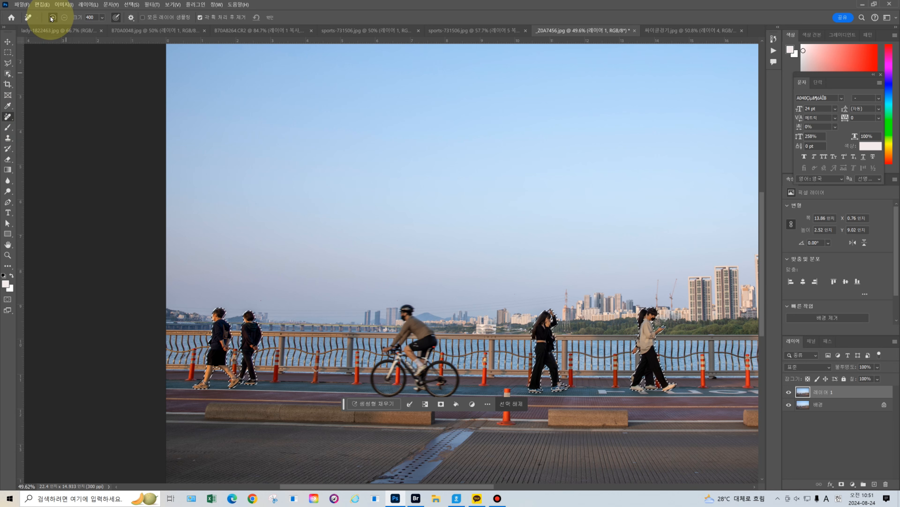
# - Try a Content-Aware fill at 100% opacity with color adaptation on the selected pedestrians, then undo it
pyautogui.click(42, 5)
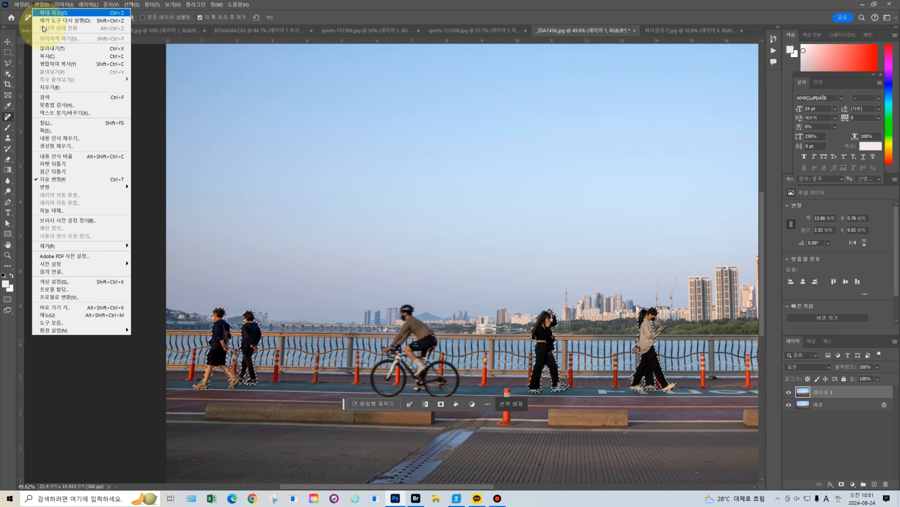
pyautogui.click(68, 123)
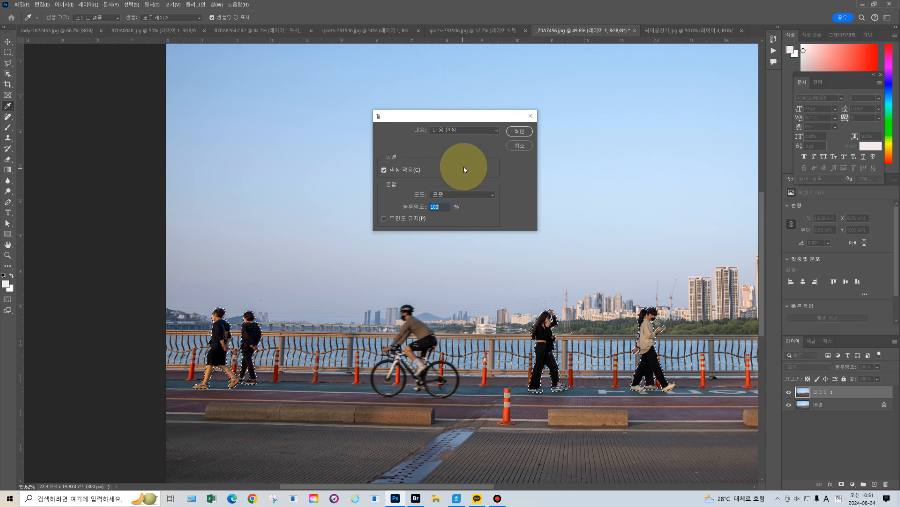
pyautogui.click(519, 132)
pyautogui.press('j')
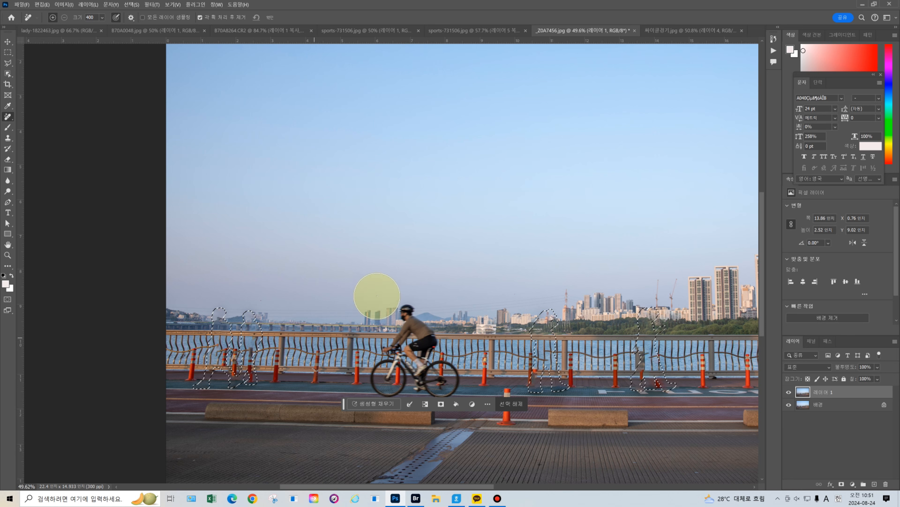
pyautogui.hotkey('ctrl', 'z')
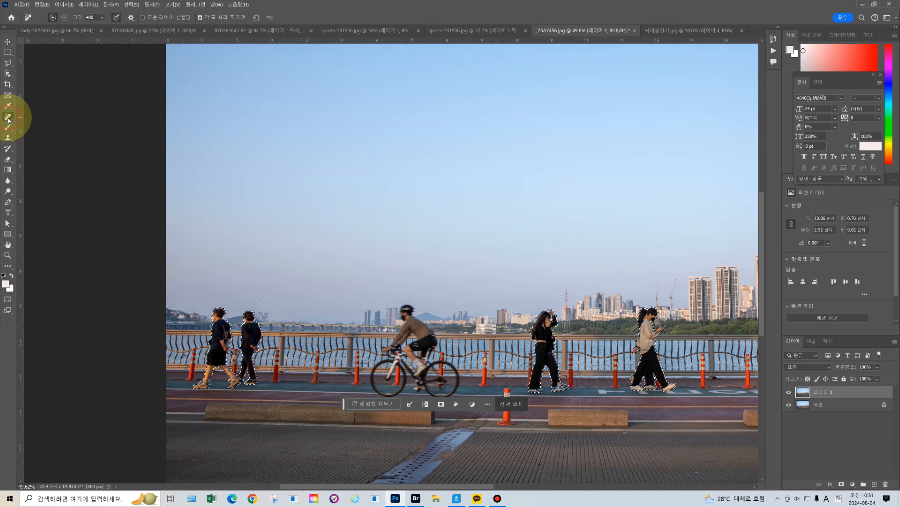
# - Paint over each group of selected pedestrians with the Remove tool to erase them, and clear the selection
pyautogui.moveTo(222, 323)
pyautogui.mouseDown()
pyautogui.moveTo(210, 383)
pyautogui.moveTo(219, 384)
pyautogui.moveTo(244, 357)
pyautogui.moveTo(246, 328)
pyautogui.mouseUp()
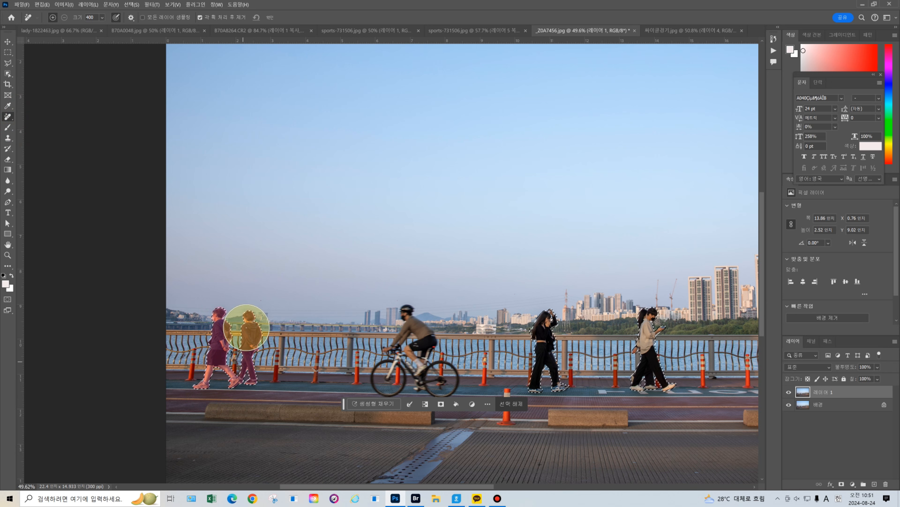
pyautogui.moveTo(547, 318); pyautogui.dragTo(554, 378)
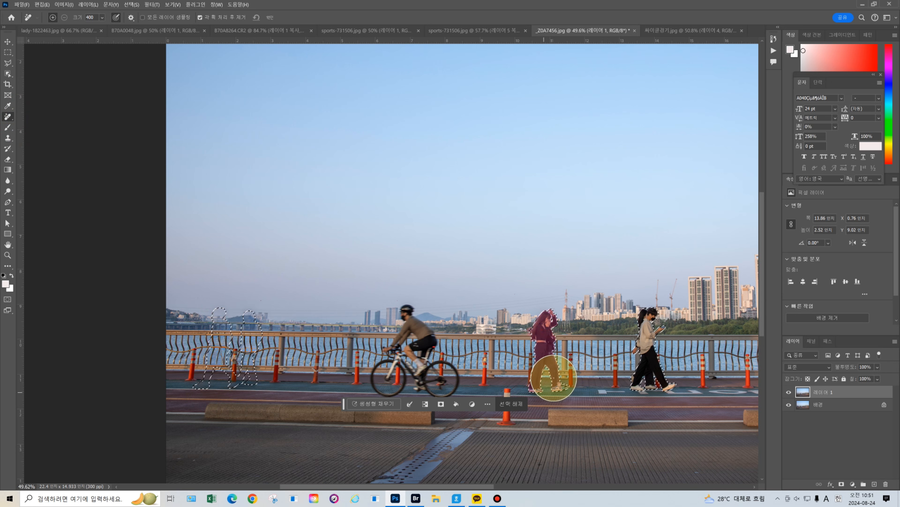
pyautogui.moveTo(647, 318); pyautogui.dragTo(659, 382)
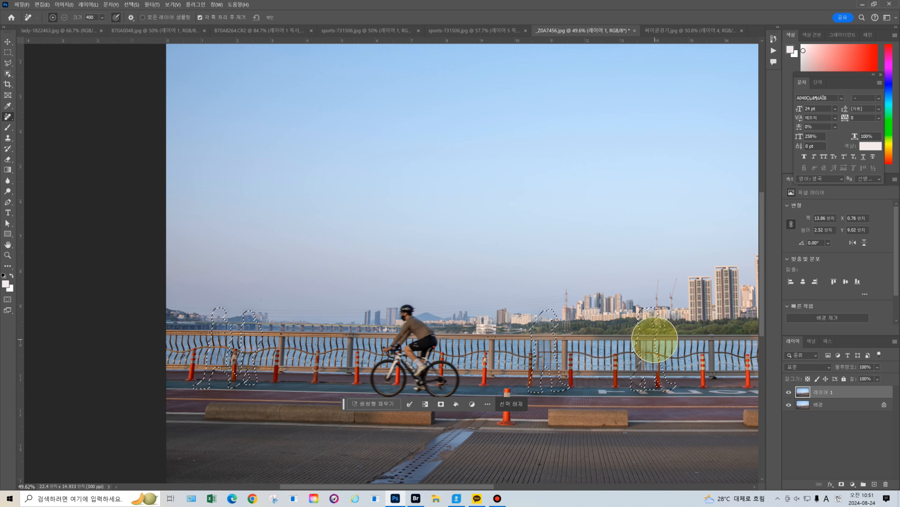
pyautogui.hotkey('ctrl', 'd')
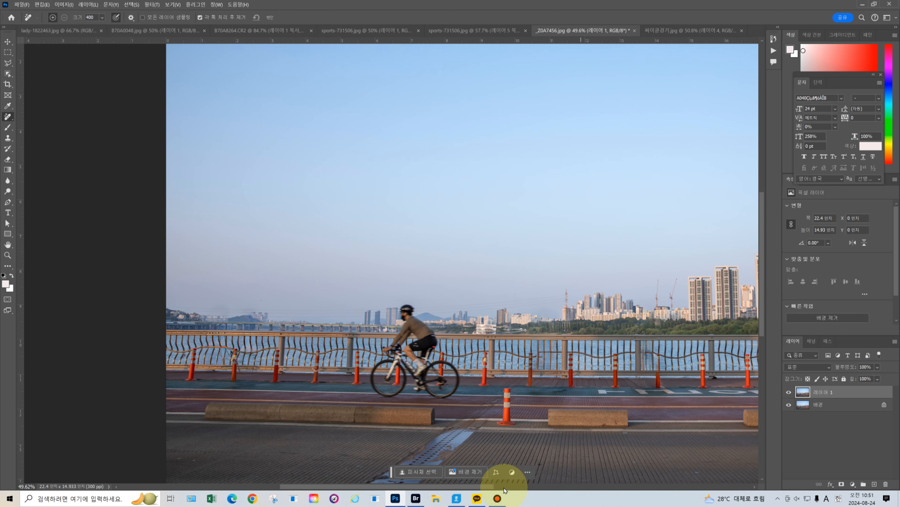
# - Try to erase the short concrete curb block beside the foreground orange post with the Remove tool at brush size 175
pyautogui.moveTo(482, 486); pyautogui.dragTo(523, 486)
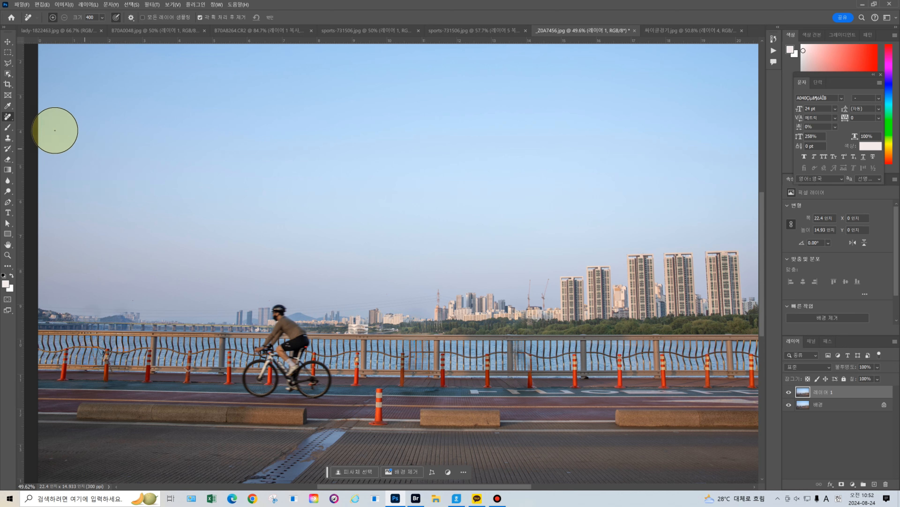
pyautogui.rightClick(8, 116)
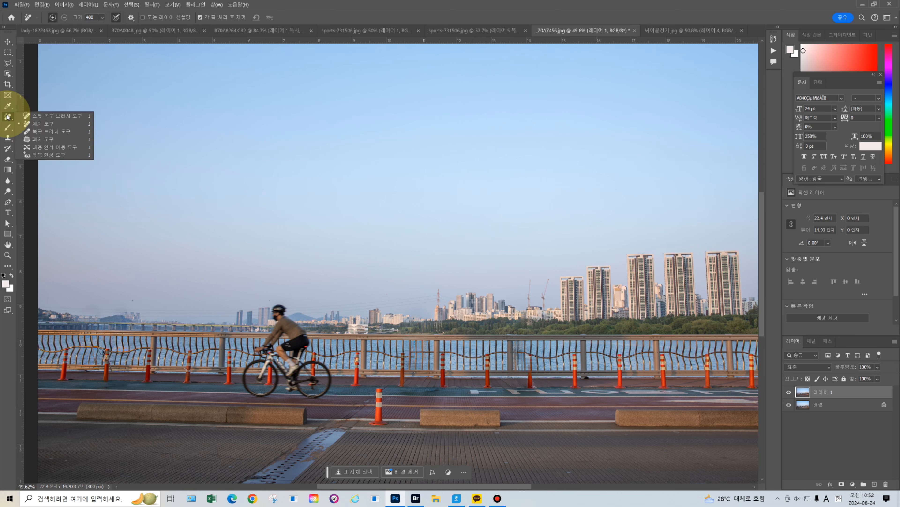
pyautogui.click(34, 117)
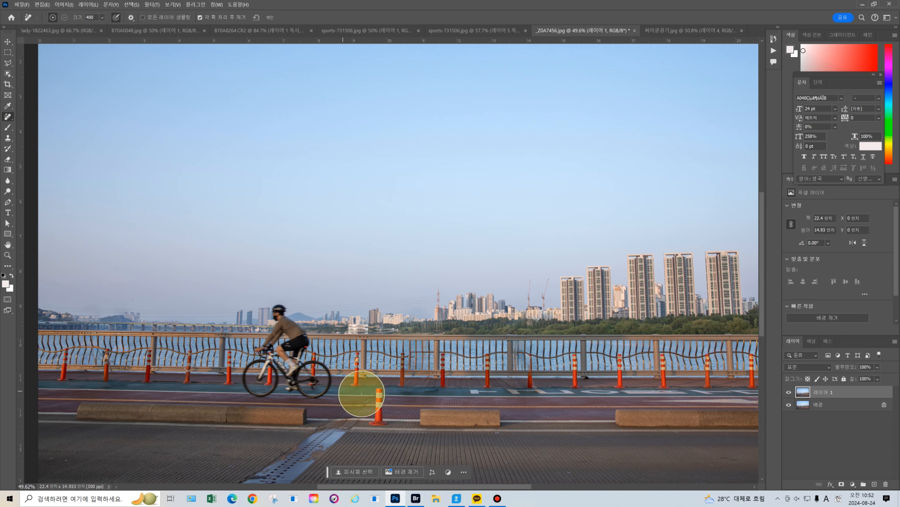
pyautogui.scroll(1, 417, 420)
pyautogui.scroll(1, 470, 436)
pyautogui.press('[')
pyautogui.press('[')
pyautogui.press('[')
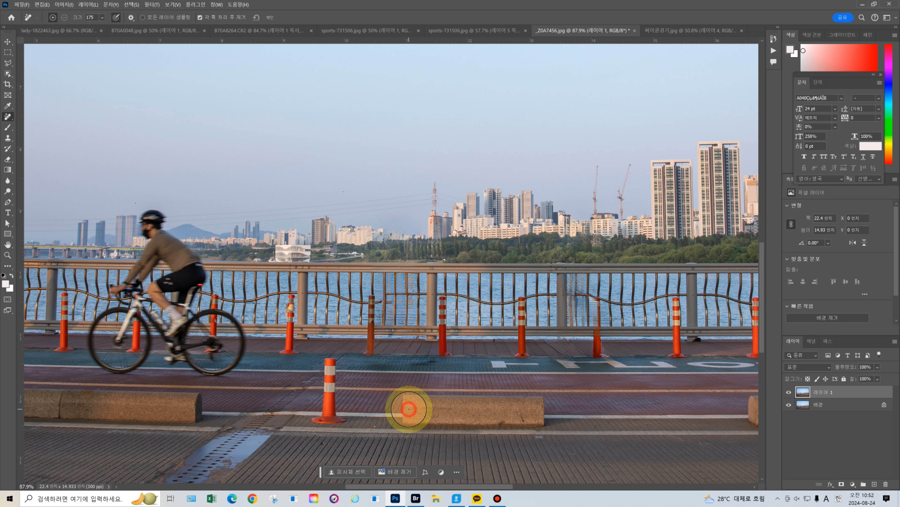
pyautogui.moveTo(408, 409); pyautogui.dragTo(546, 411)
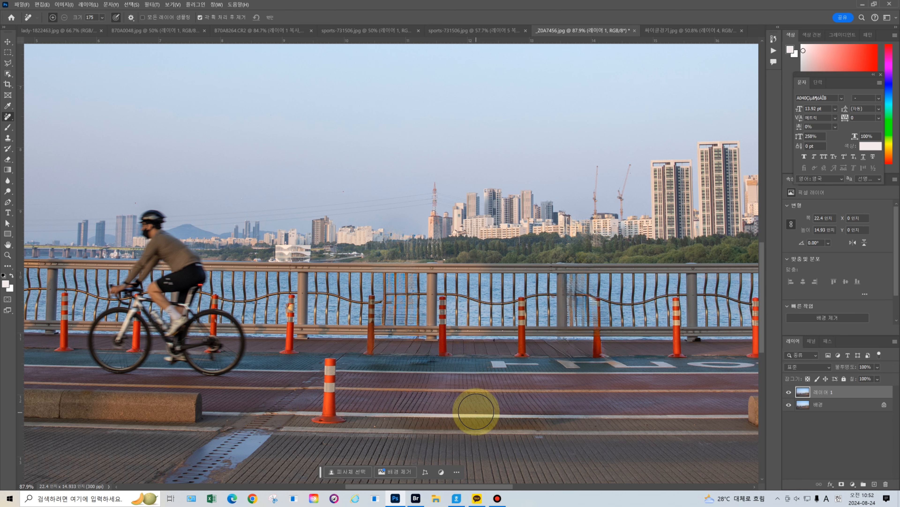
# - Try to erase the long concrete curb at the photo's right edge, then undo both curb removals
pyautogui.moveTo(585, 390); pyautogui.dragTo(165, 368)
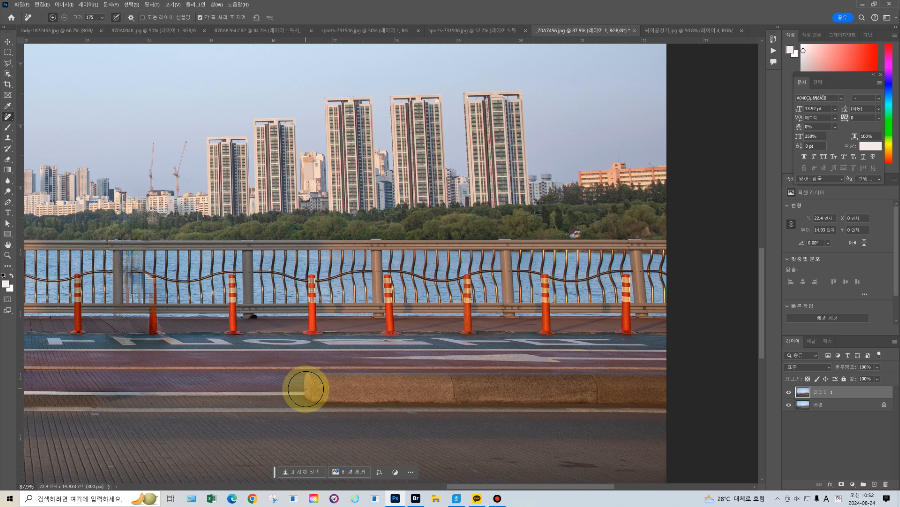
pyautogui.moveTo(307, 388); pyautogui.dragTo(699, 383)
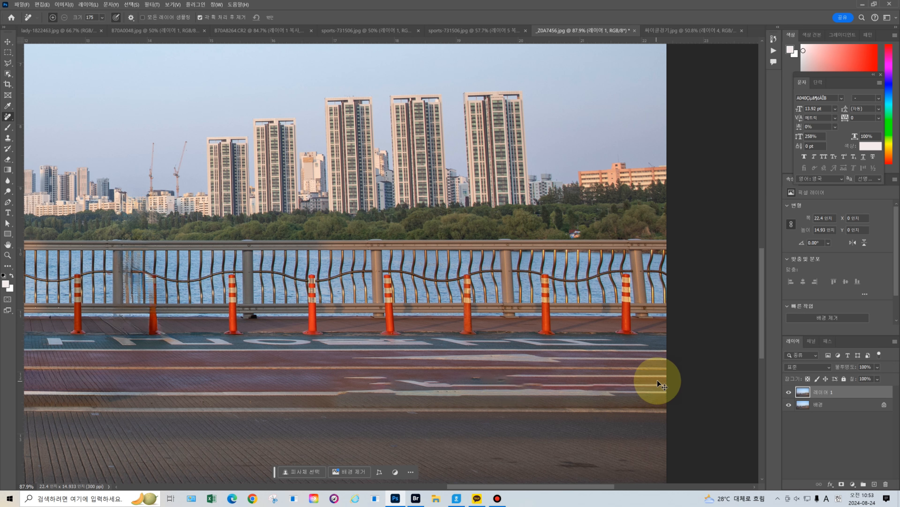
pyautogui.hotkey('ctrl', 'z')
pyautogui.hotkey('ctrl', 'z')
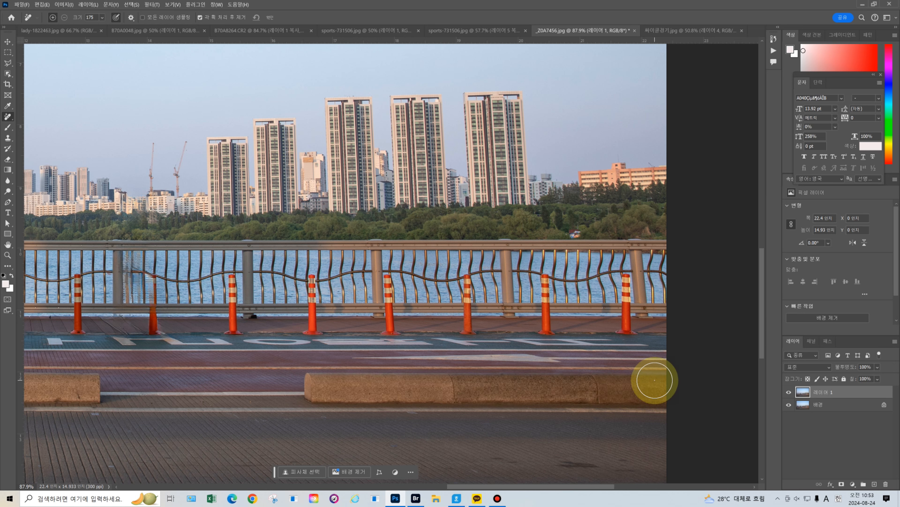
# - Erase orange lane posts in front of the railing below the apartment towers with the Remove tool at brush size 90
pyautogui.moveTo(397, 376); pyautogui.dragTo(651, 353)
pyautogui.moveTo(130, 391); pyautogui.dragTo(491, 378)
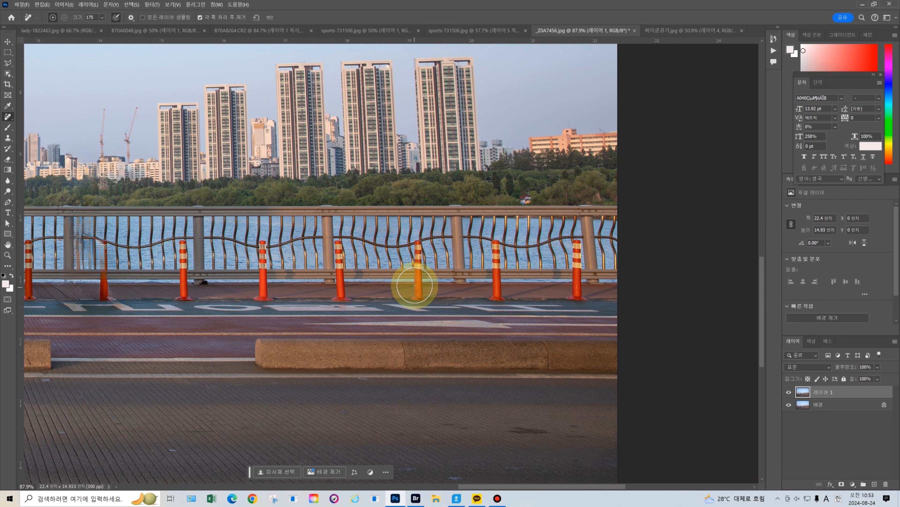
pyautogui.press('[')
pyautogui.press('[')
pyautogui.press('[')
pyautogui.press('[')
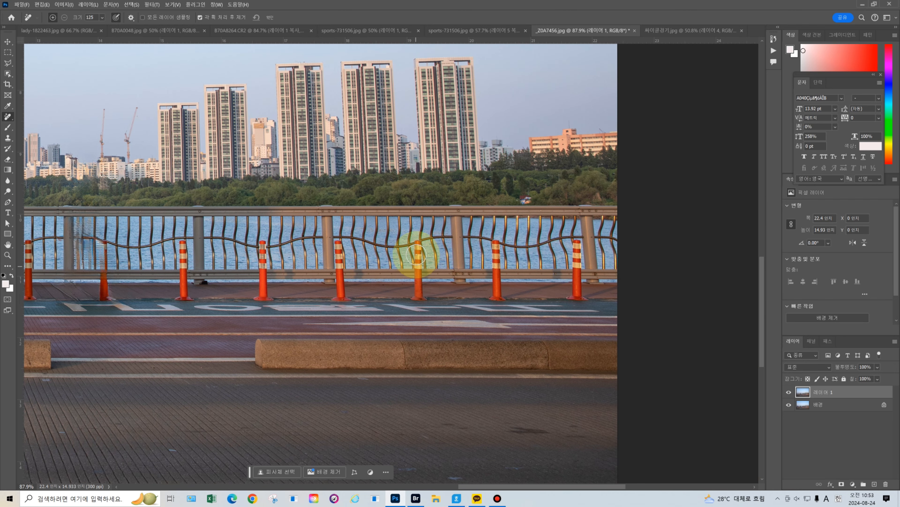
pyautogui.moveTo(418, 246)
pyautogui.mouseDown()
pyautogui.moveTo(420, 301)
pyautogui.moveTo(412, 299)
pyautogui.mouseUp()
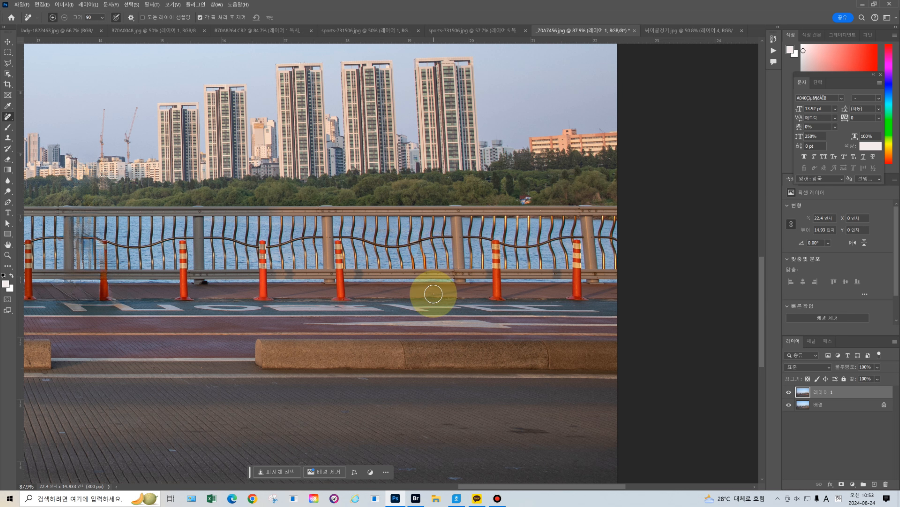
pyautogui.moveTo(495, 245)
pyautogui.mouseDown()
pyautogui.moveTo(500, 294)
pyautogui.moveTo(492, 296)
pyautogui.mouseUp()
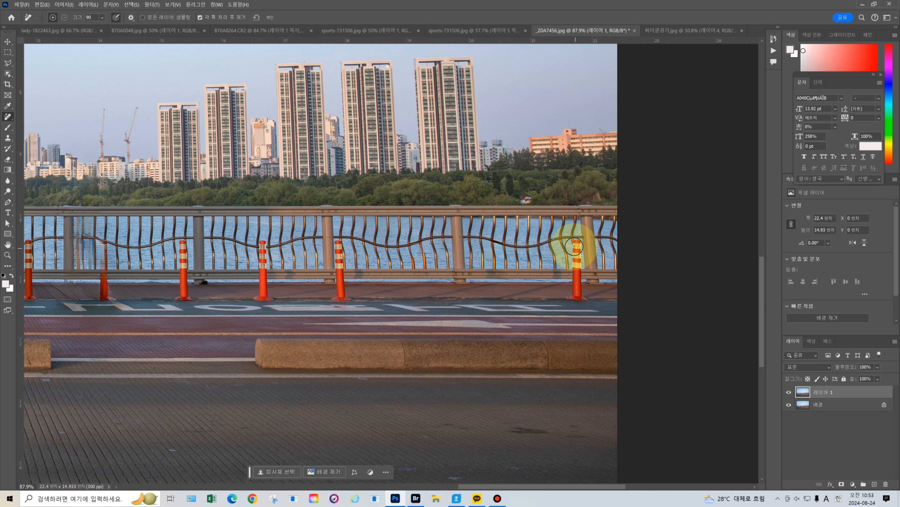
pyautogui.moveTo(577, 245); pyautogui.dragTo(578, 304)
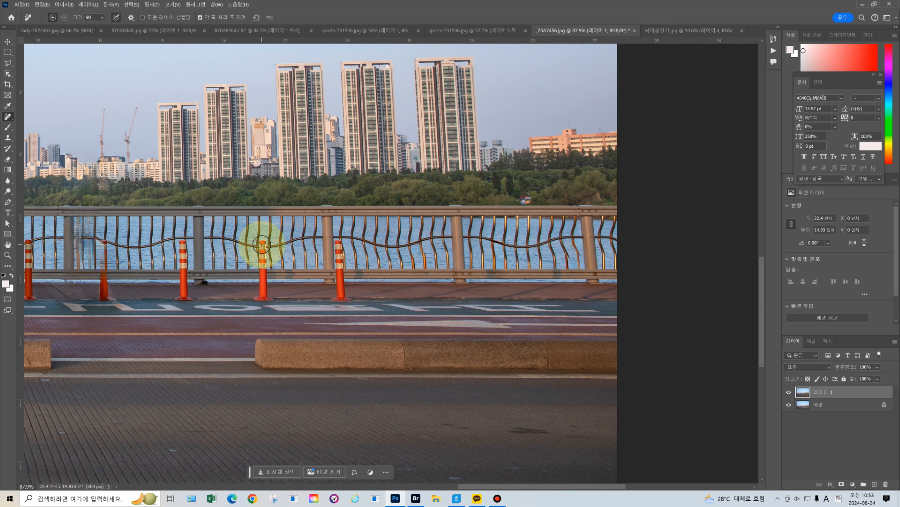
pyautogui.moveTo(261, 244); pyautogui.dragTo(263, 296)
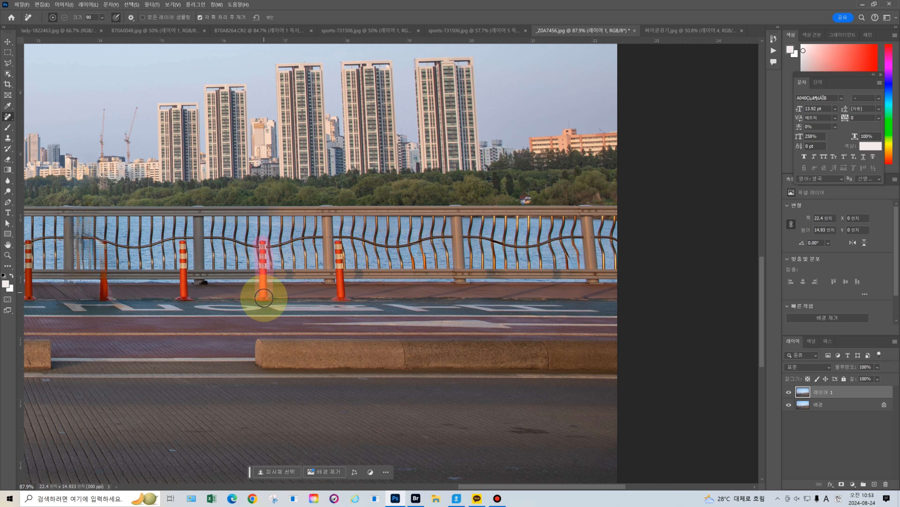